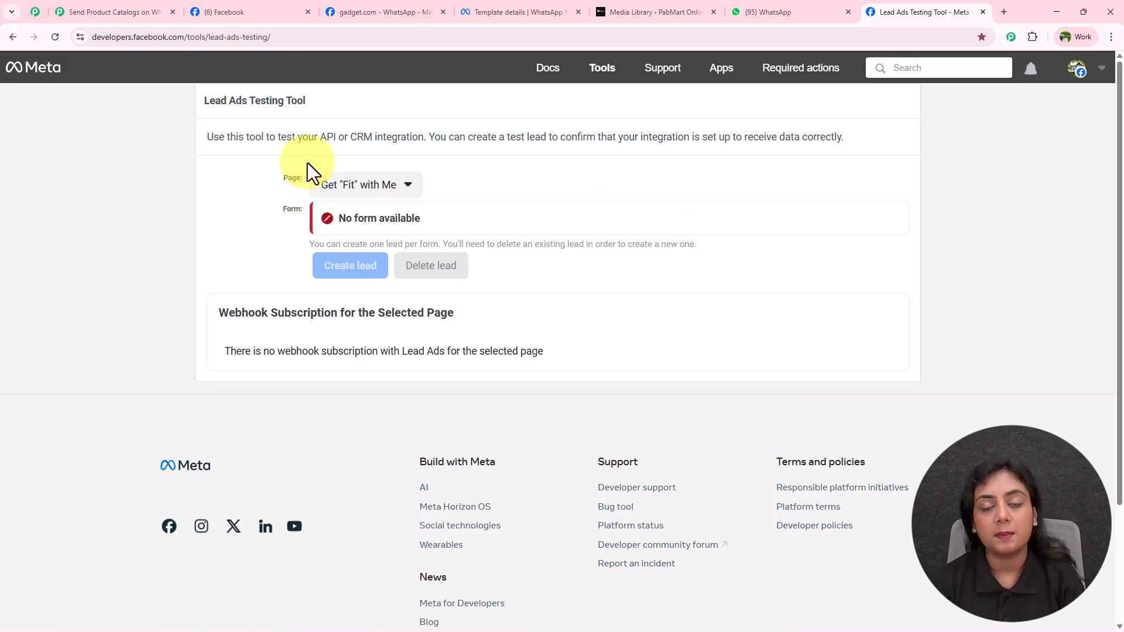
Step: Select the NaturalGlow Skincare page in the Lead Ads Testing Tool
left_click(351, 191)
scroll(469, 483, "down", 7)
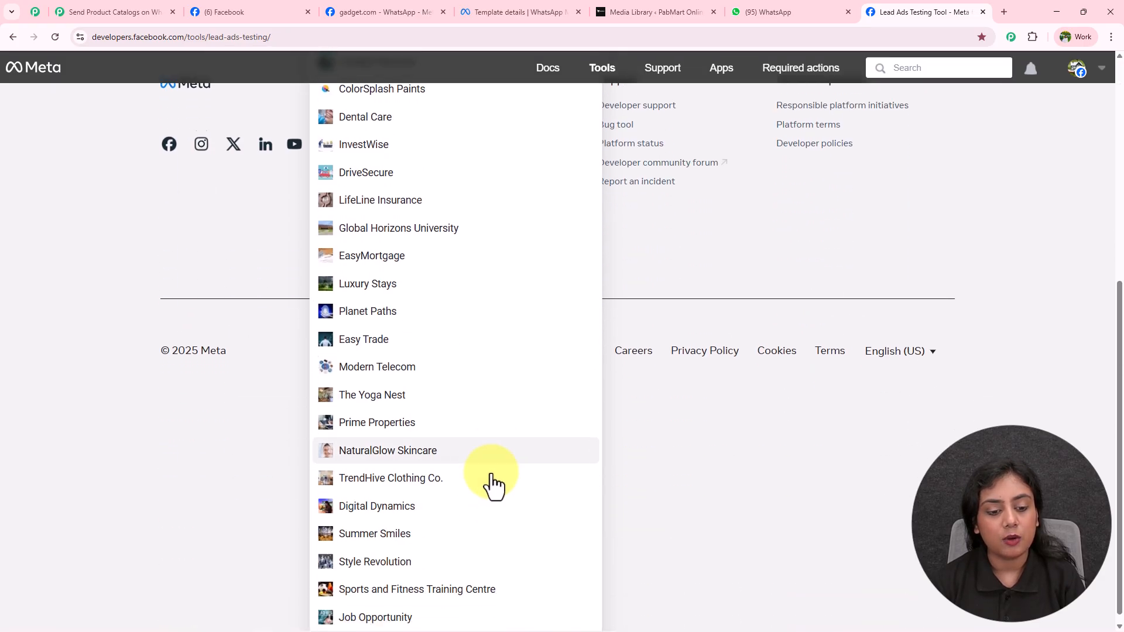
left_click(485, 445)
scroll(497, 442, "up", 3)
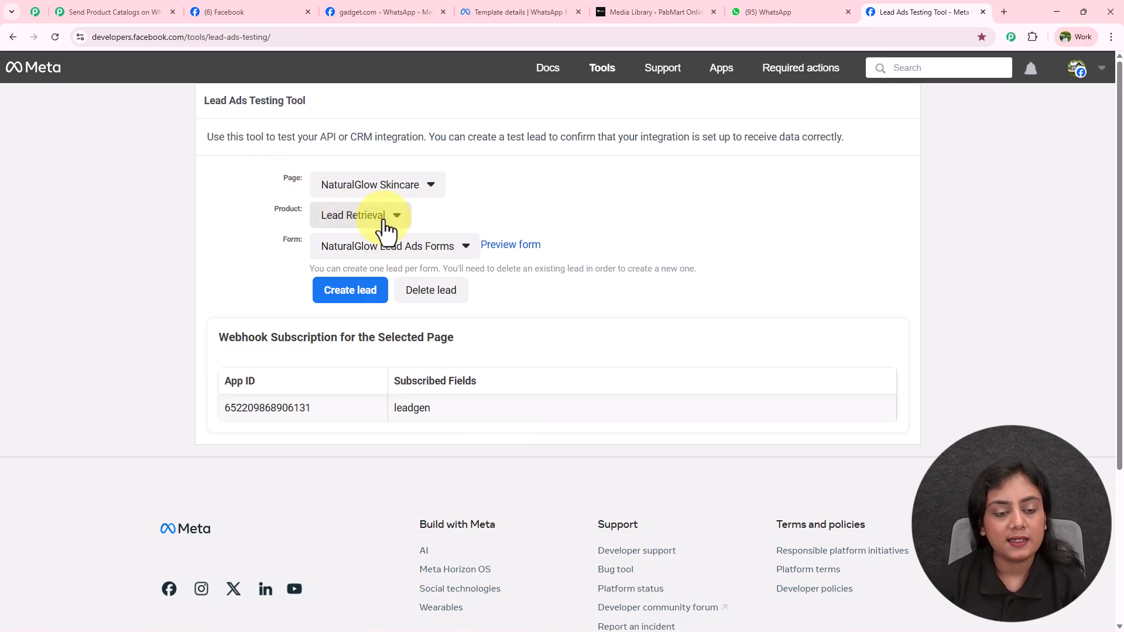
Step: Choose the NaturalGlow Lead Ads Forms form and open its preview to fill in
left_click(378, 254)
mouse_move(352, 272)
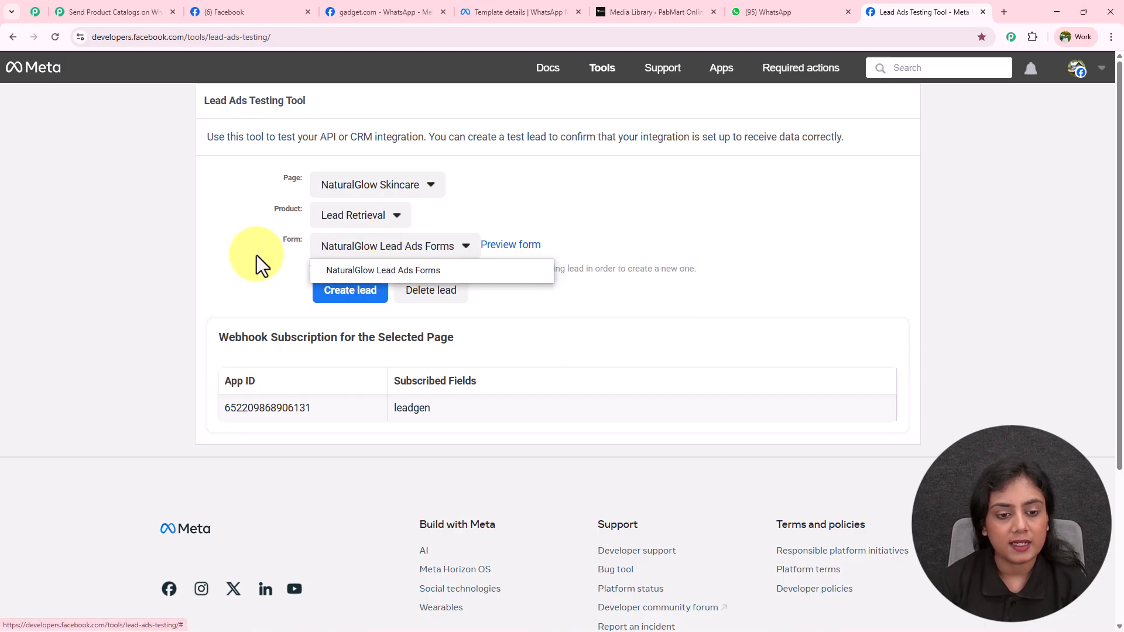
left_click(379, 271)
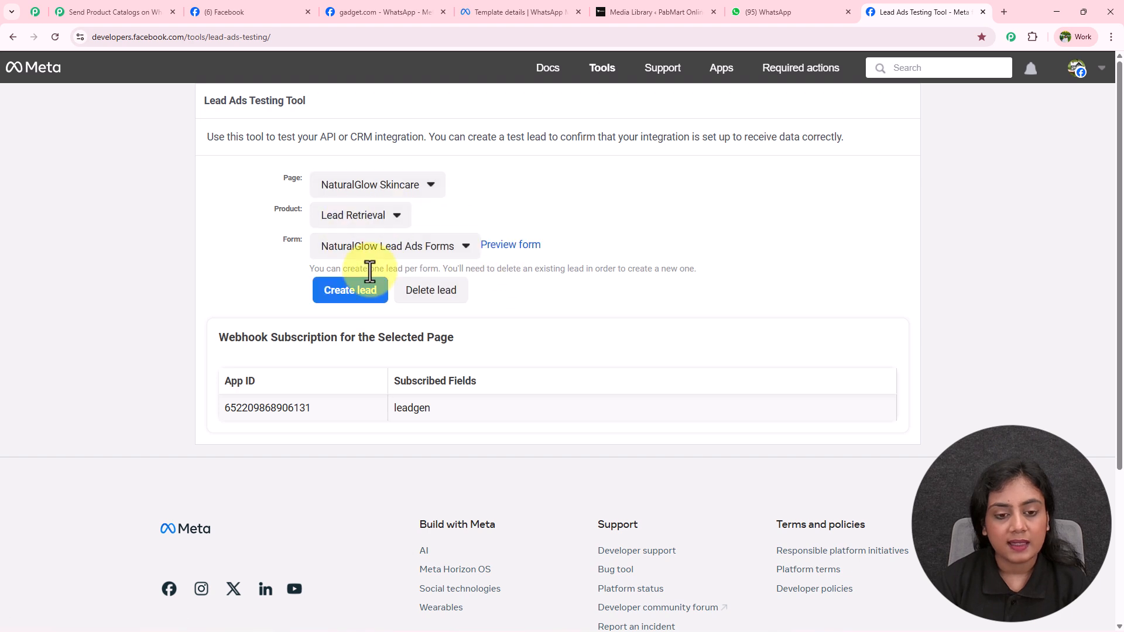
left_click(533, 246)
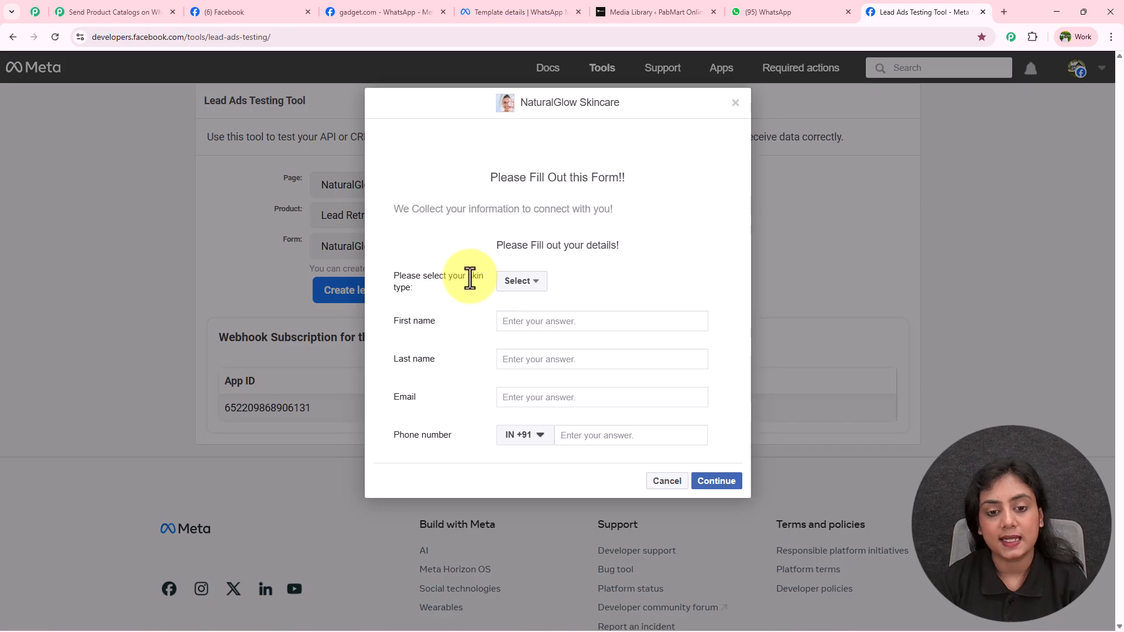
Step: Fill the test lead with Dry skin type, first and last name, e-mail and phone, then submit
left_click(518, 282)
left_click(513, 304)
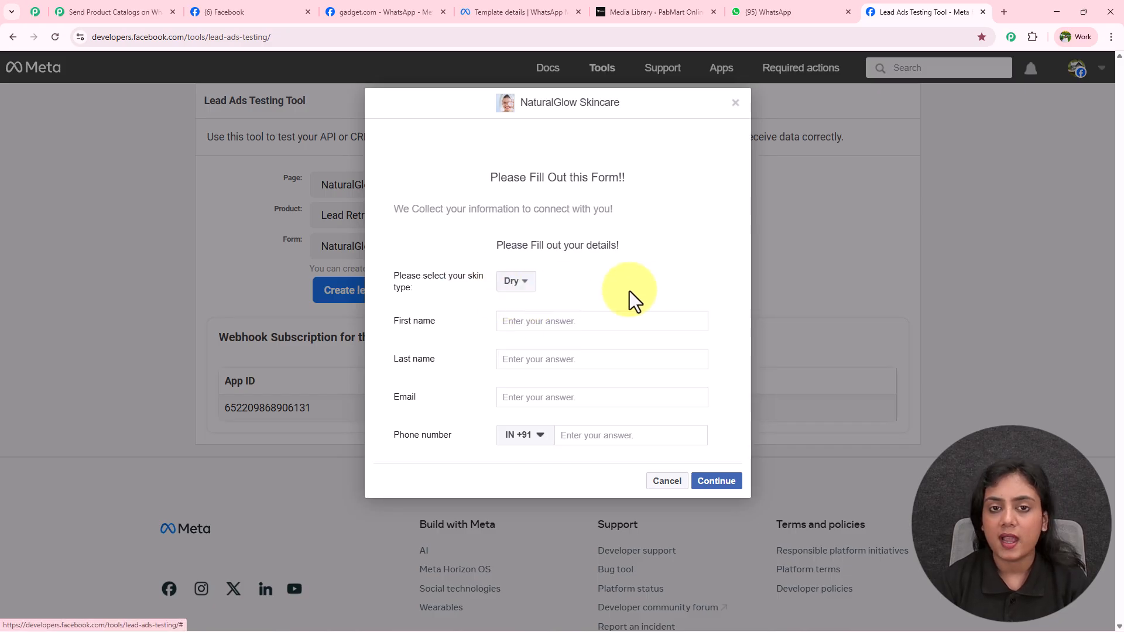
left_click(586, 323)
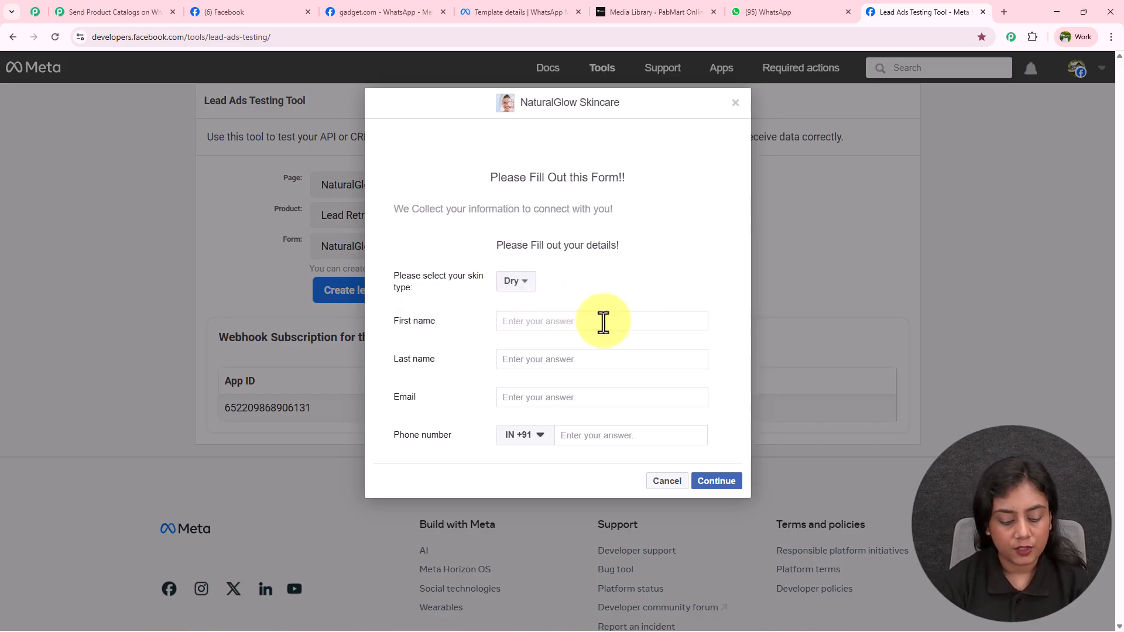
type("New")
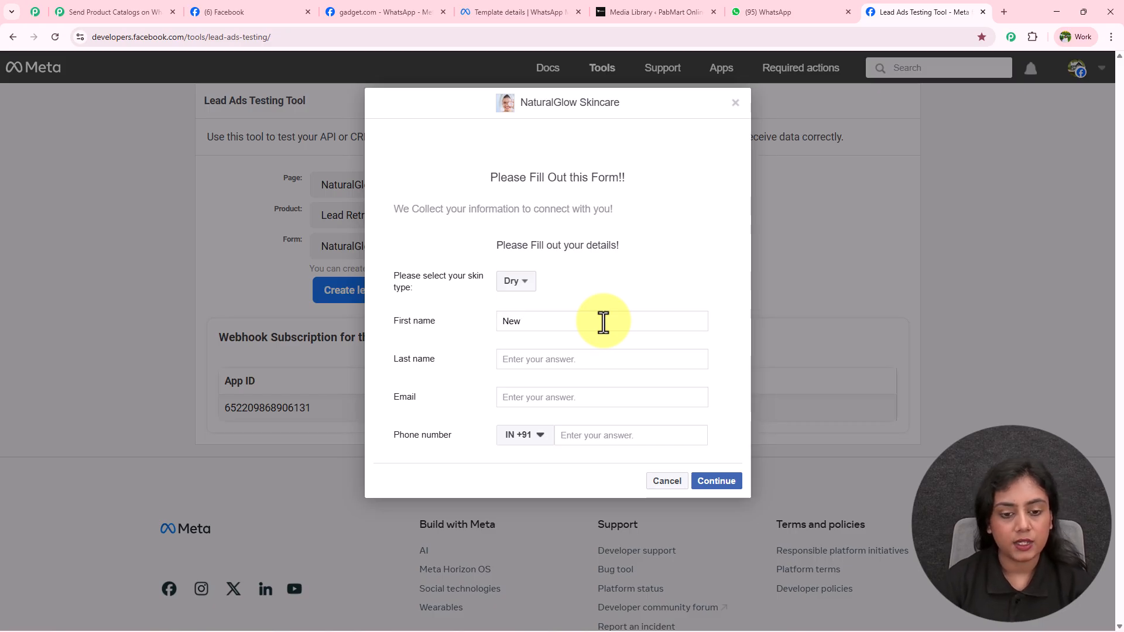
left_click(597, 360)
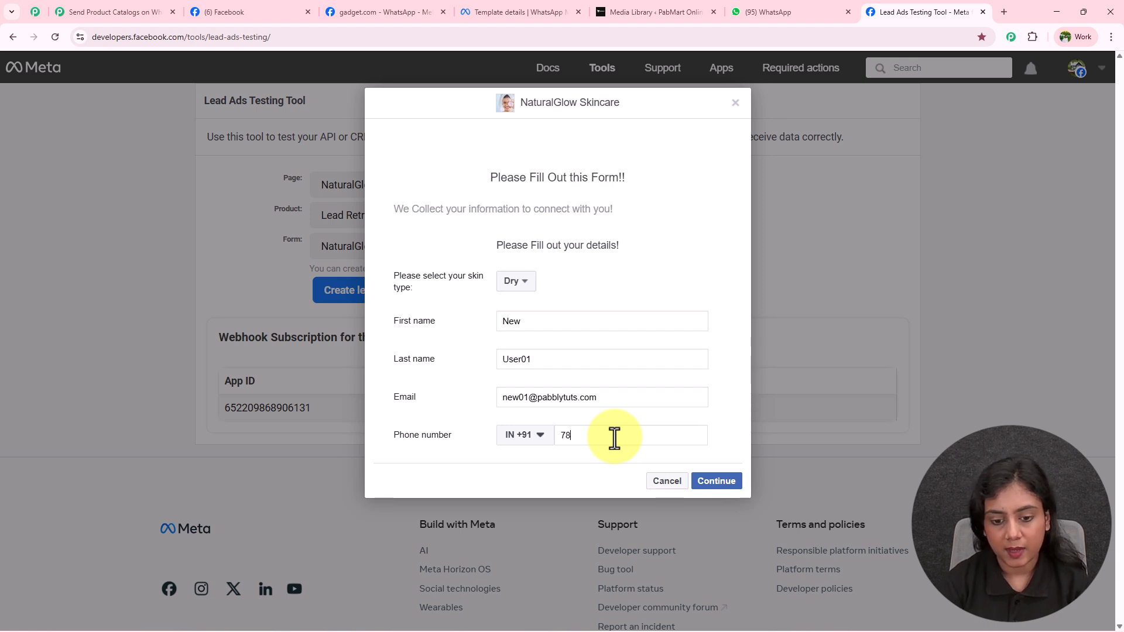
type("888 88888")
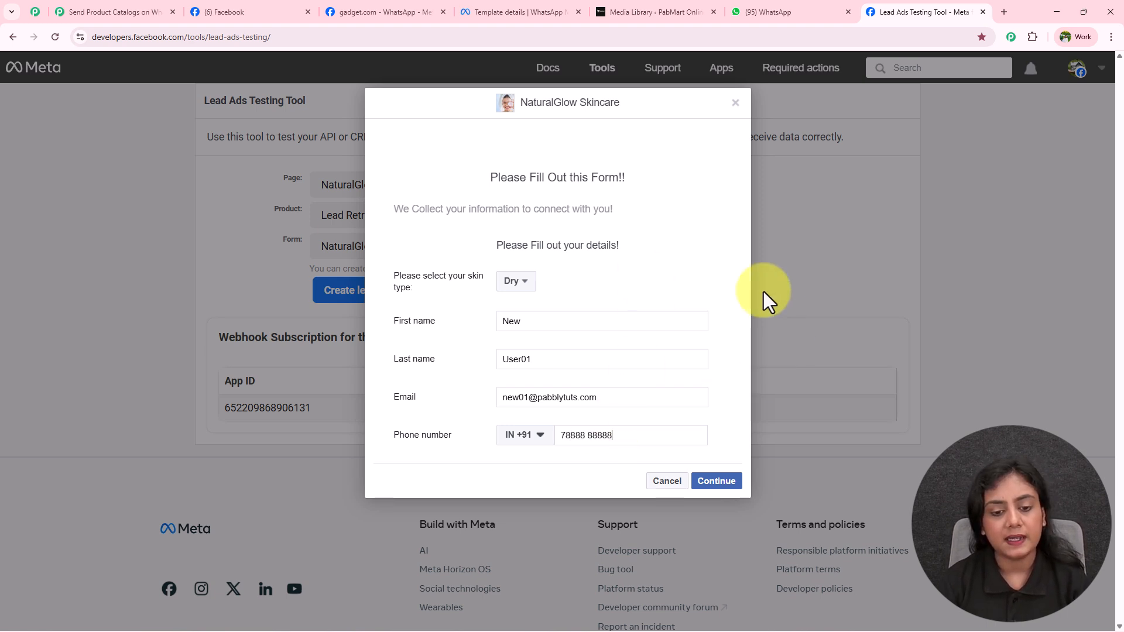
left_click(736, 483)
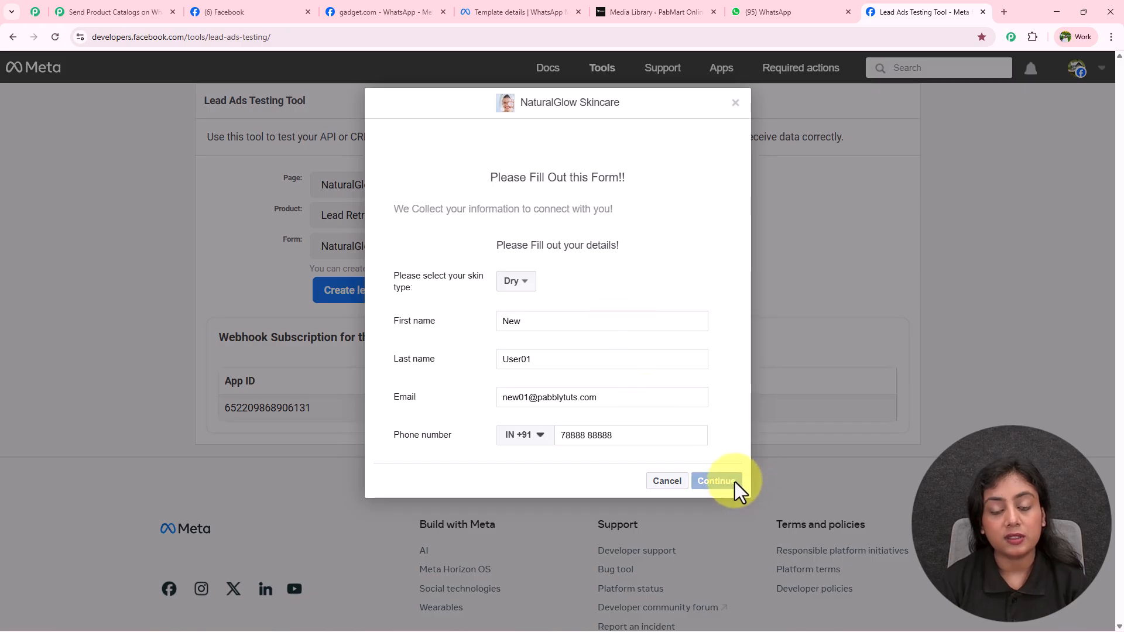
left_click(723, 293)
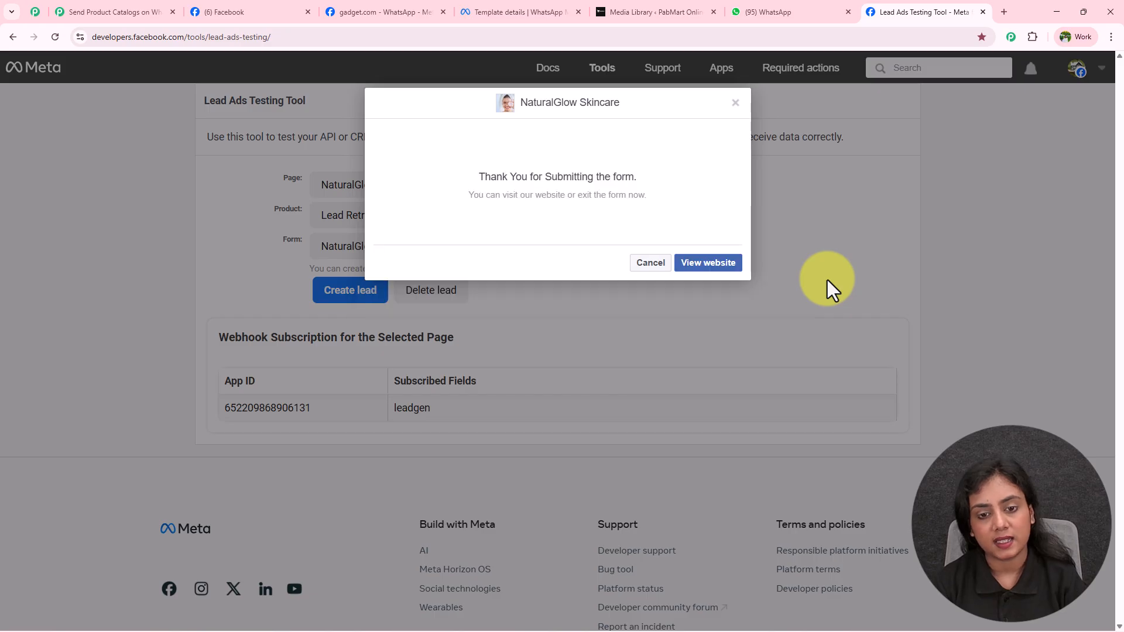
Step: Dismiss the thank-you confirmation and switch over to the WhatsApp chat
left_click_drag(480, 176, 647, 197)
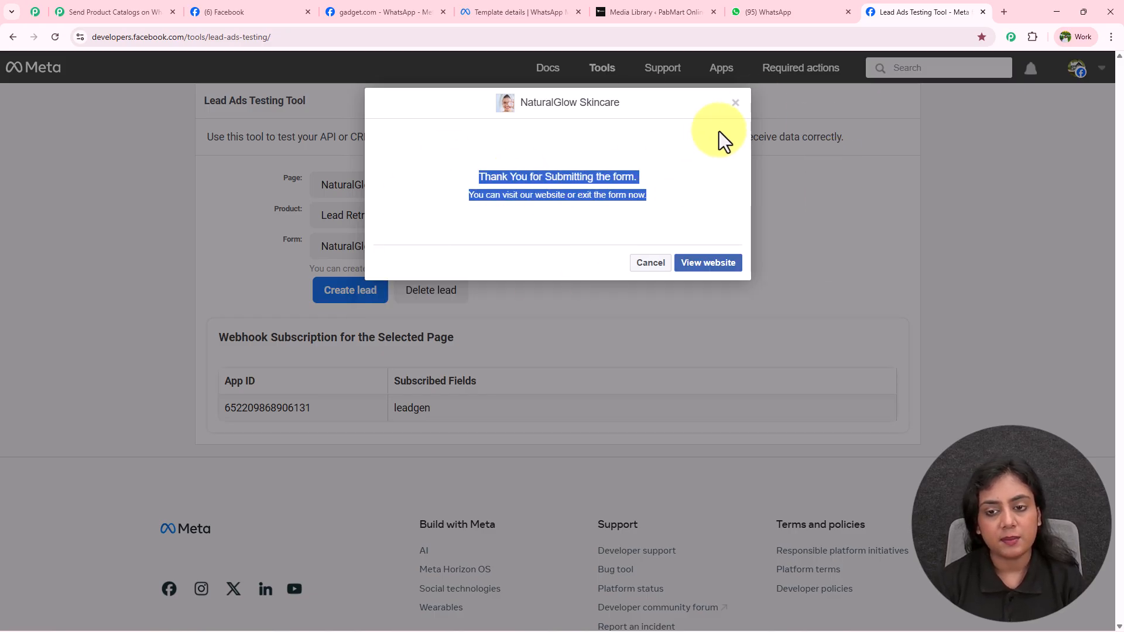
left_click(736, 103)
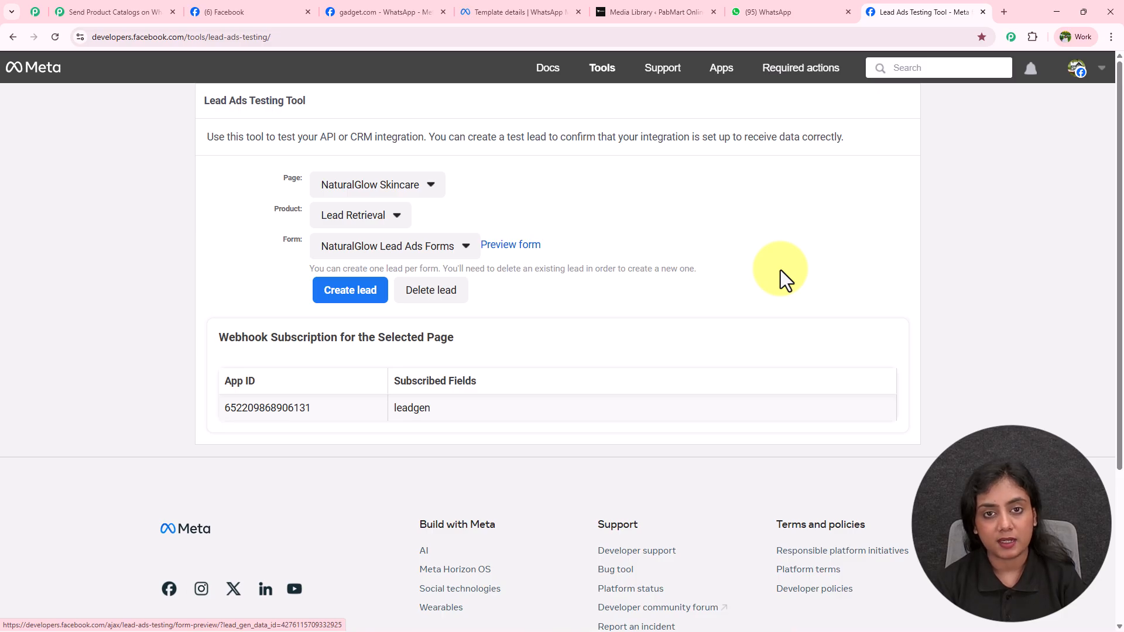
key("ctrl+shift+Tab")
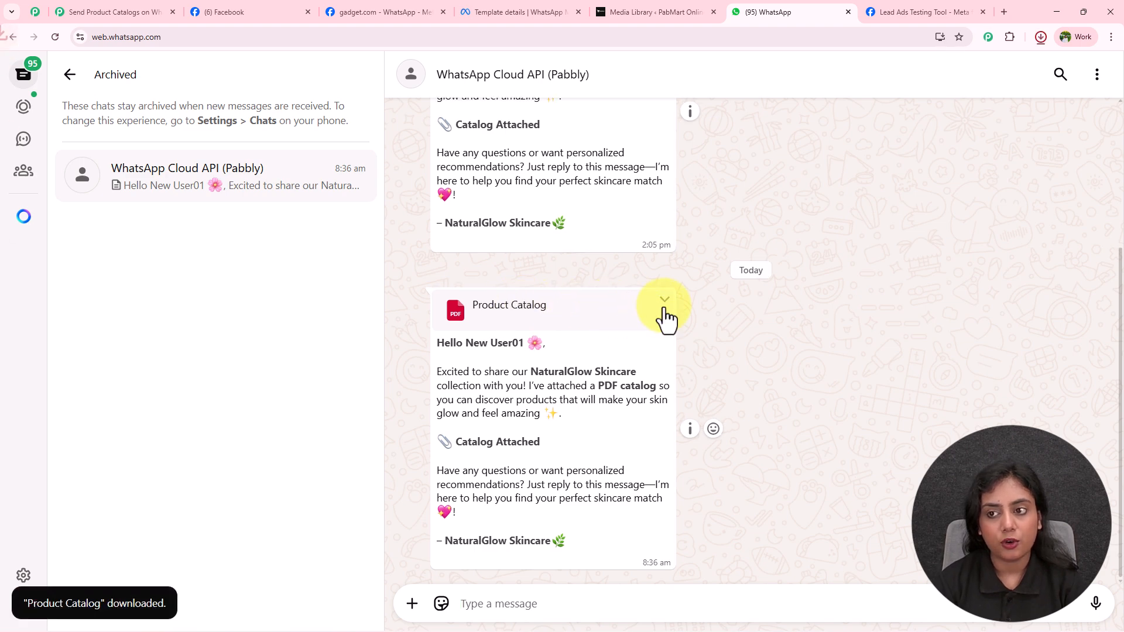
Step: Open and scroll through the downloaded Product Catalog PDF, then close it
left_click(949, 64)
scroll(739, 322, "down", 10)
scroll(739, 322, "down", 10)
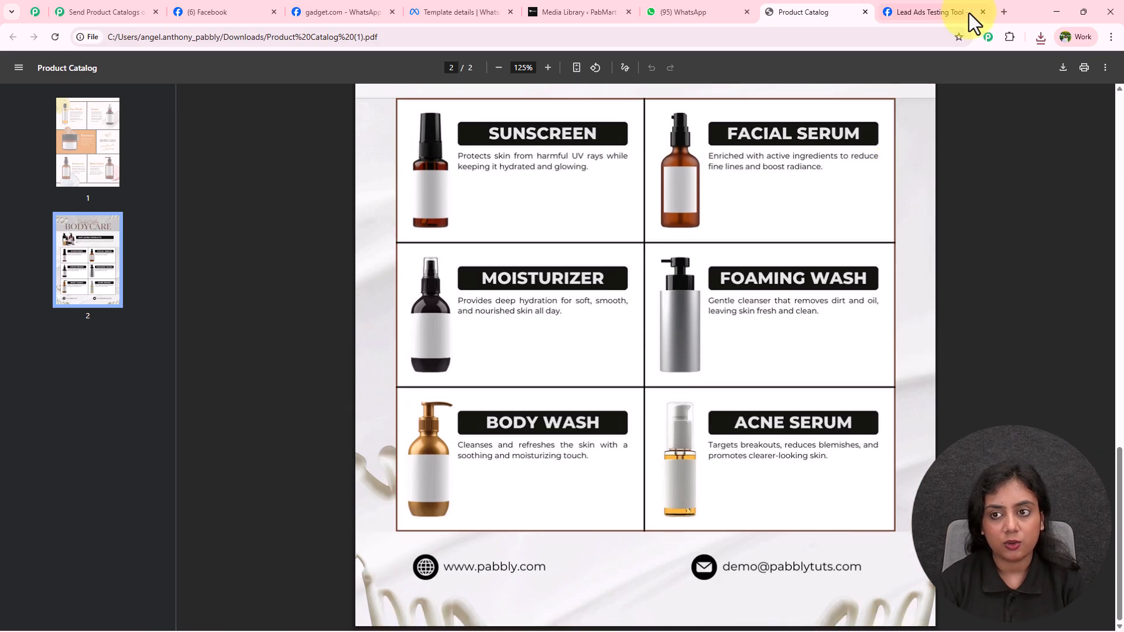
left_click(864, 12)
Step: Review the personalised greeting and message body, then return to the Pabbly Connect workflow
left_click_drag(437, 342, 550, 345)
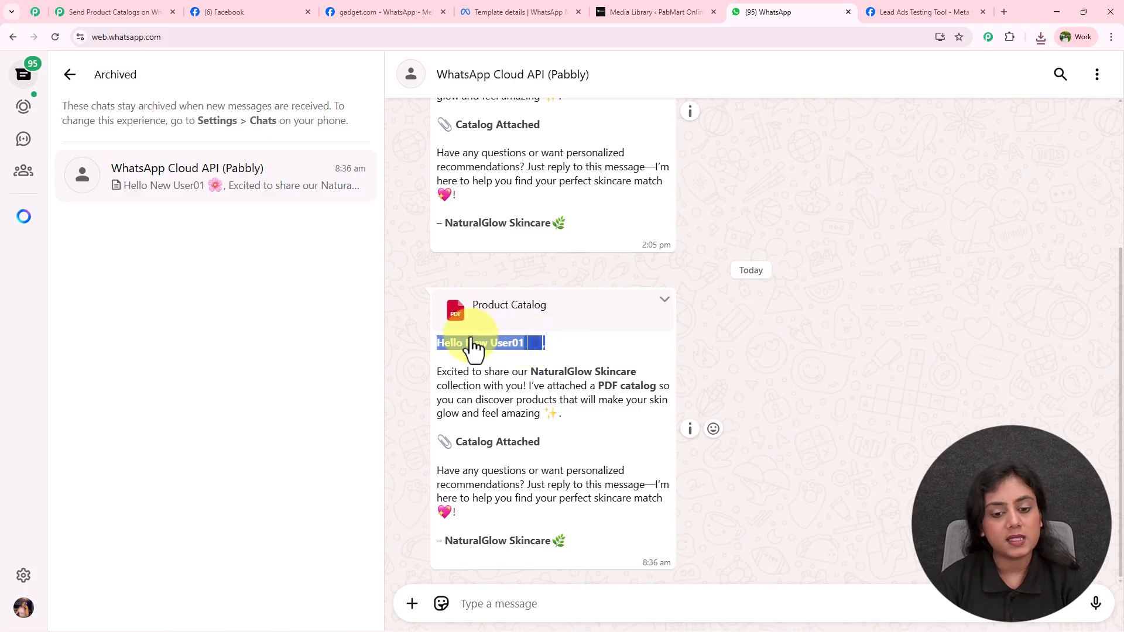
left_click_drag(437, 375, 623, 416)
left_click(624, 416)
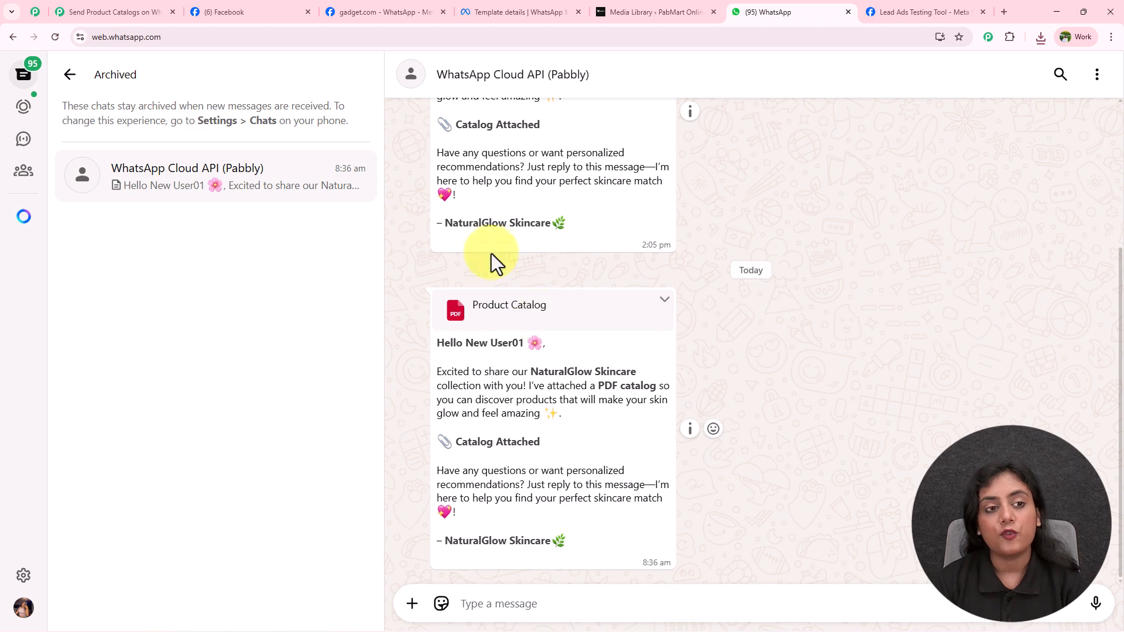
left_click(125, 10)
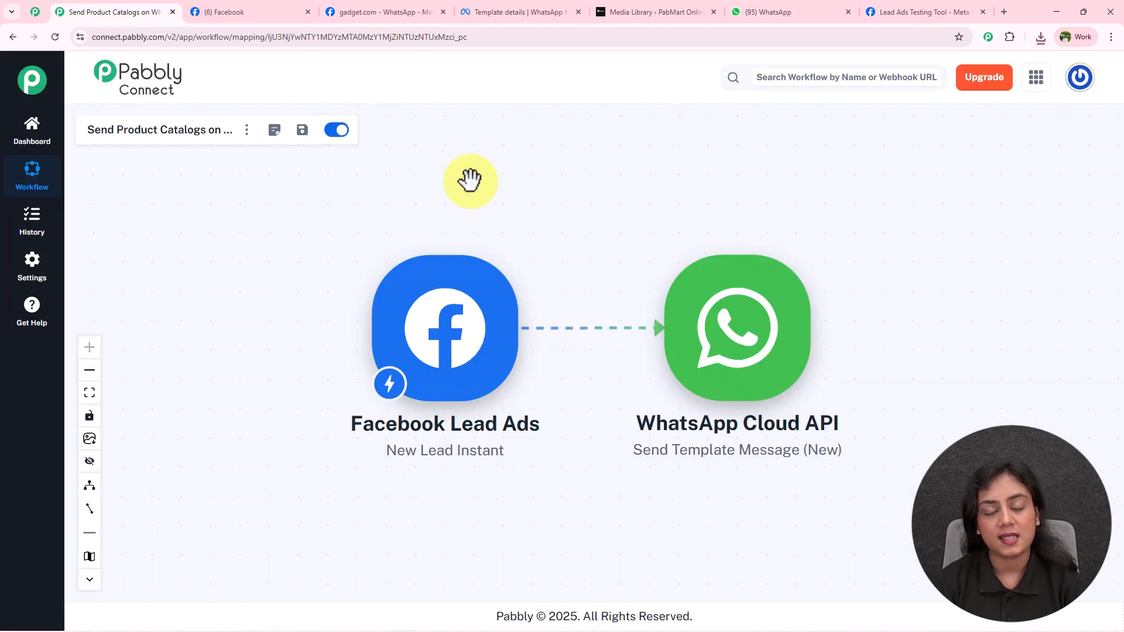
left_click(186, 13)
left_click(174, 12)
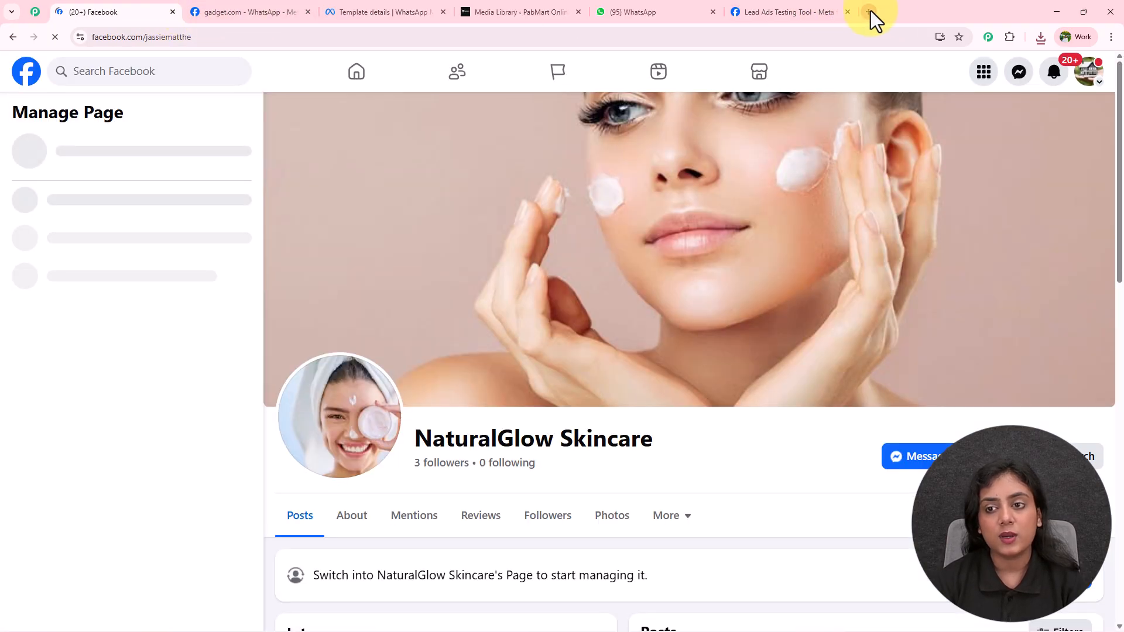
left_click(870, 11)
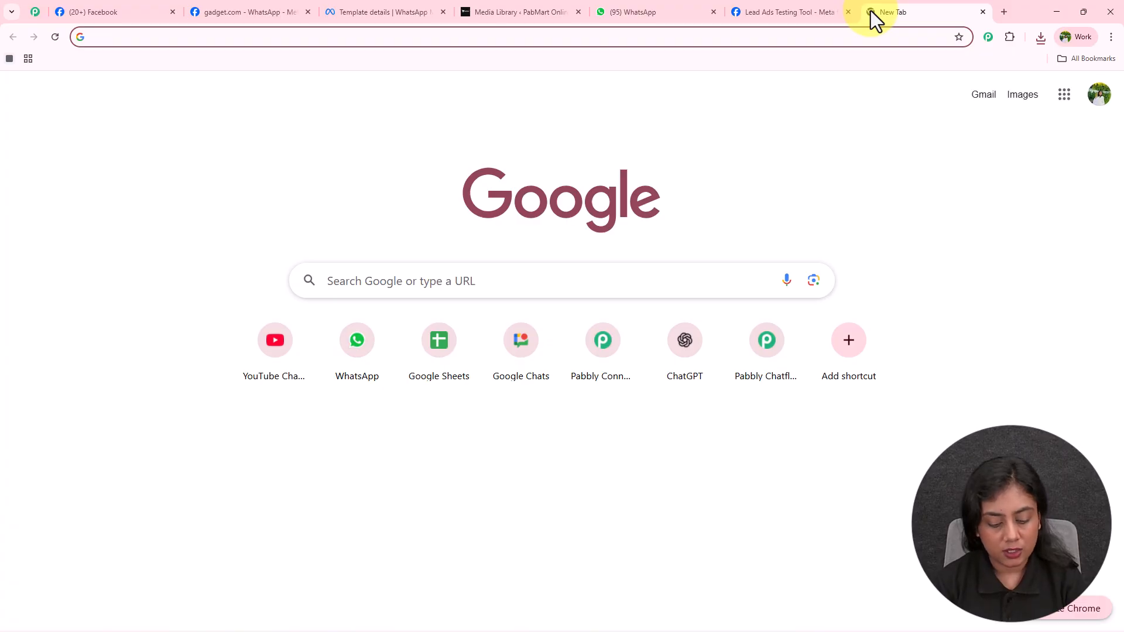
type("www.pabbly")
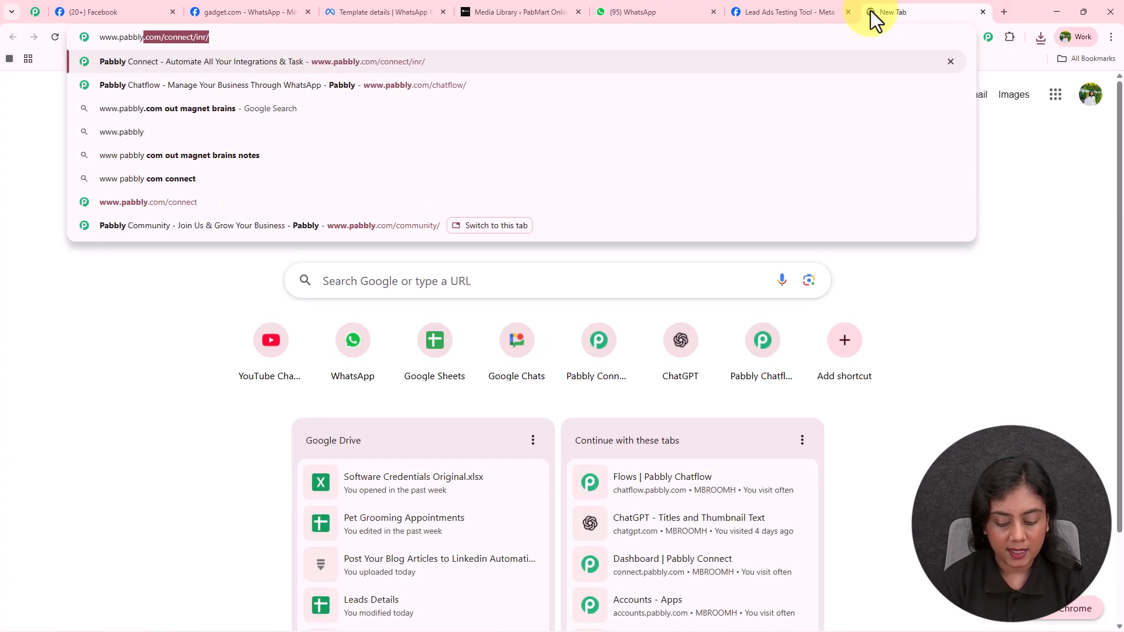
type(".com/connect")
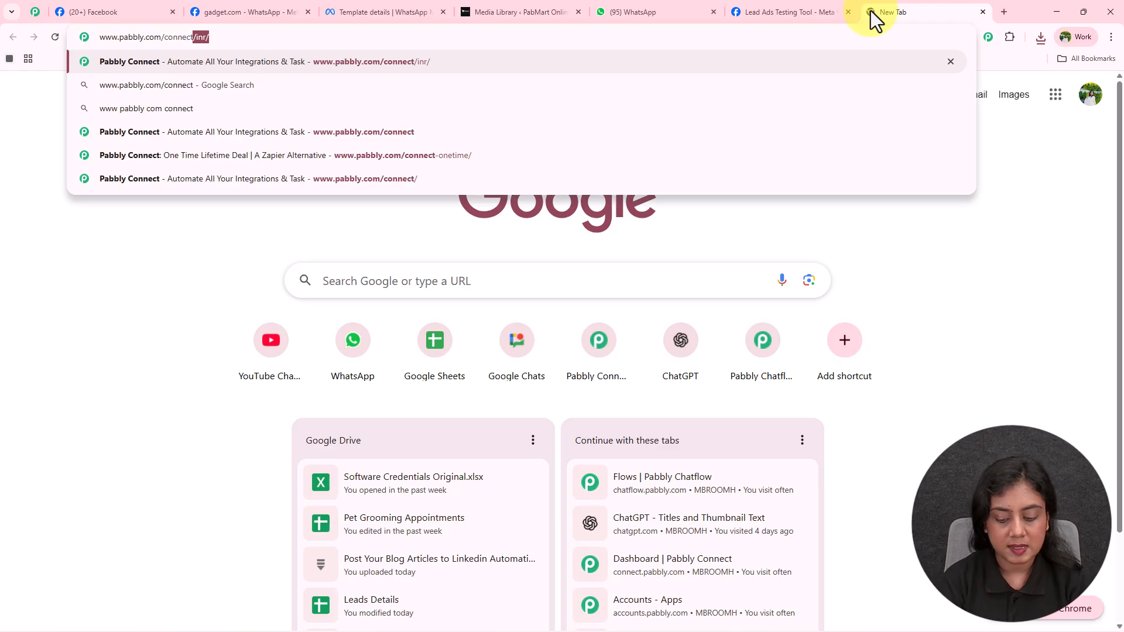
key("Return")
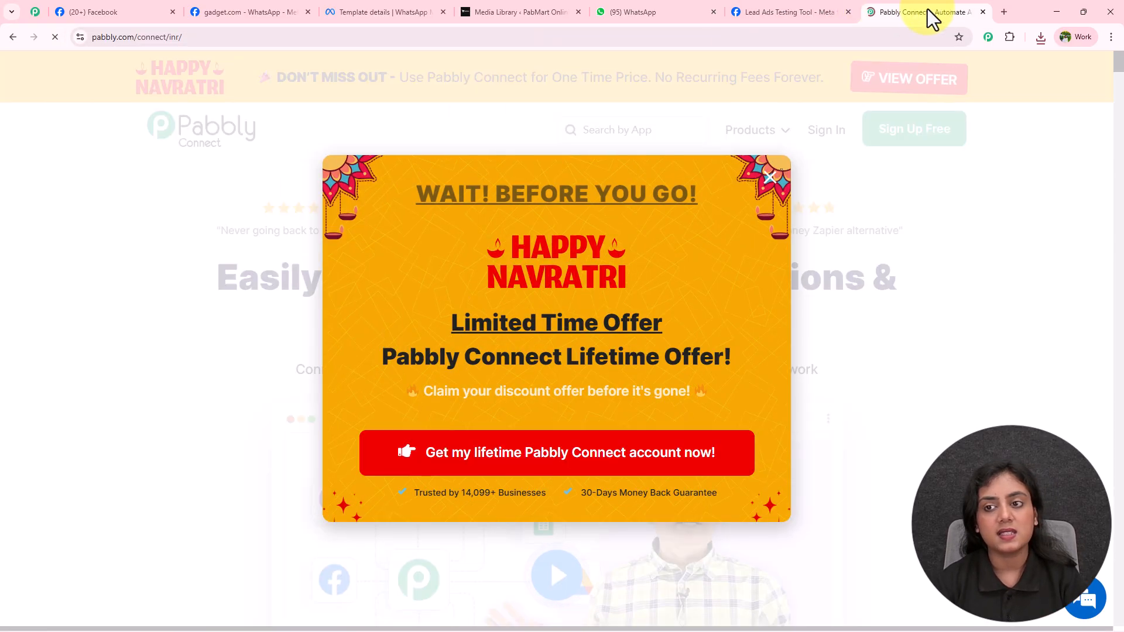
Step: Dismiss the 'Wait! Before you go' popup, glance at Pabbly Community, and return to the homepage
left_click_drag(928, 11, 111, 15)
left_click(1010, 227)
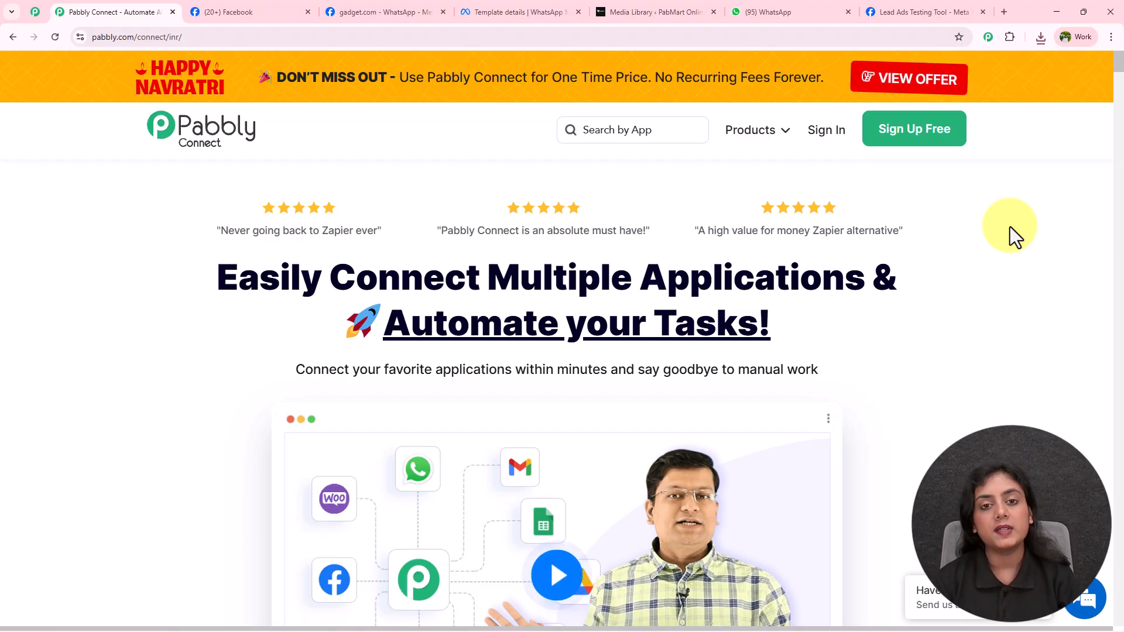
left_click(35, 13)
middle_click(971, 207)
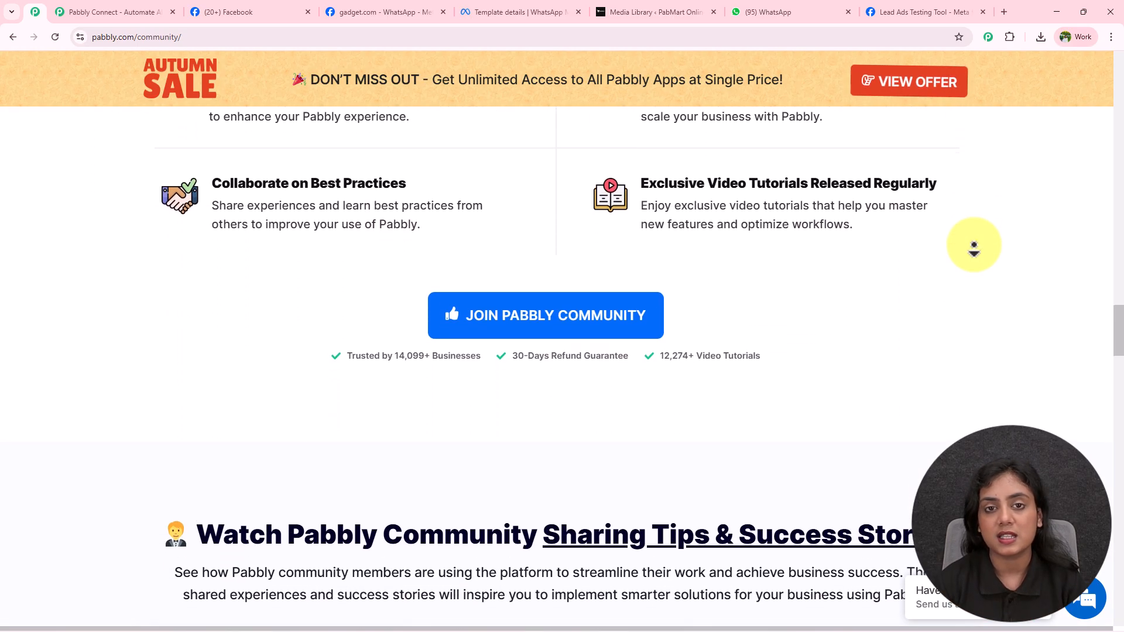
left_click(88, 13)
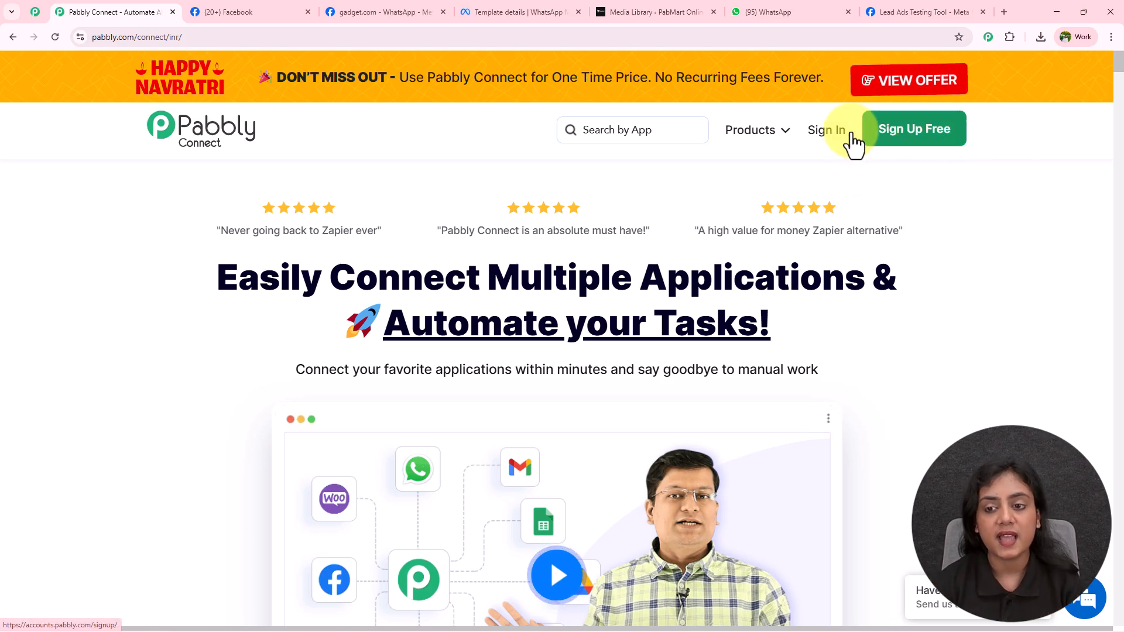
Step: Sign in, open Pabbly Connect via Access Now, and start Create Workflow from the dashboard
left_click(825, 141)
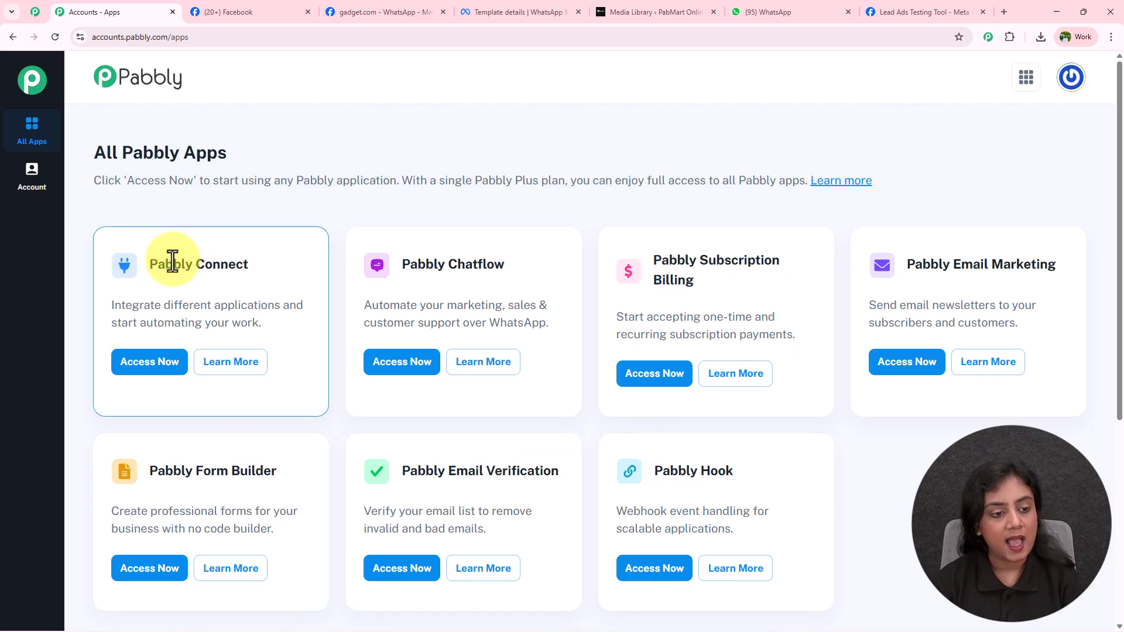
left_click_drag(152, 268, 221, 267)
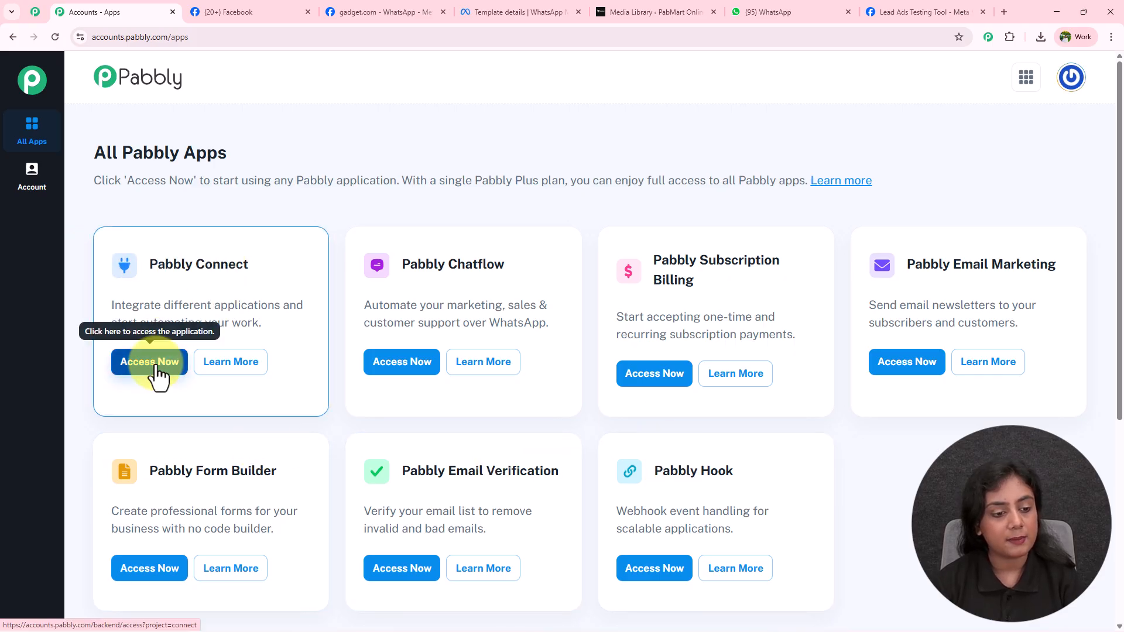
left_click(158, 369)
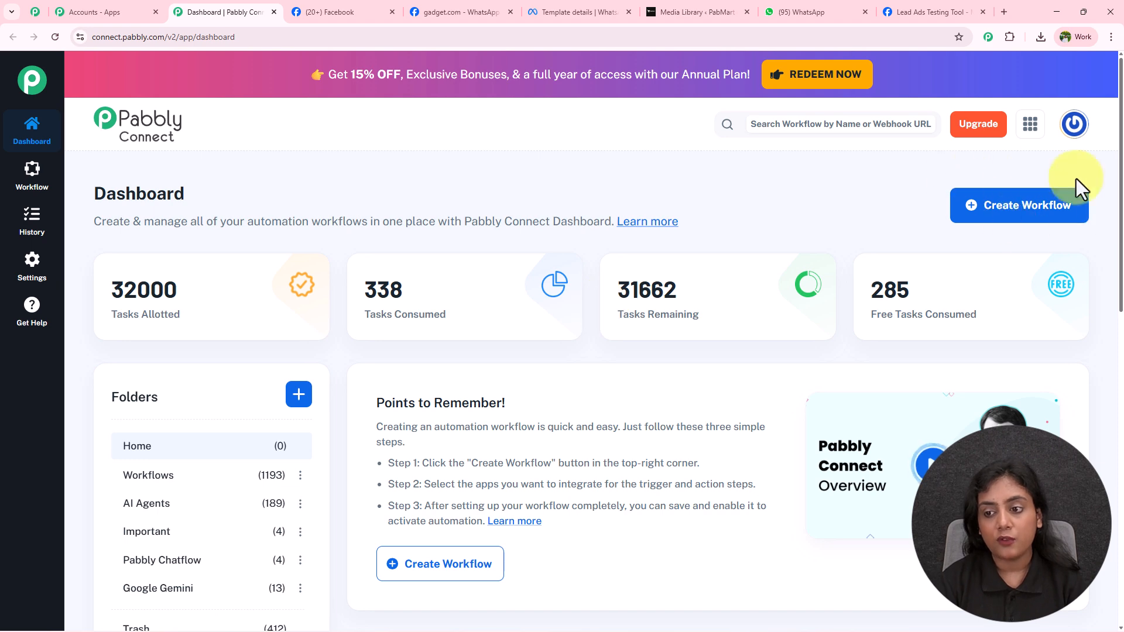
left_click(1025, 224)
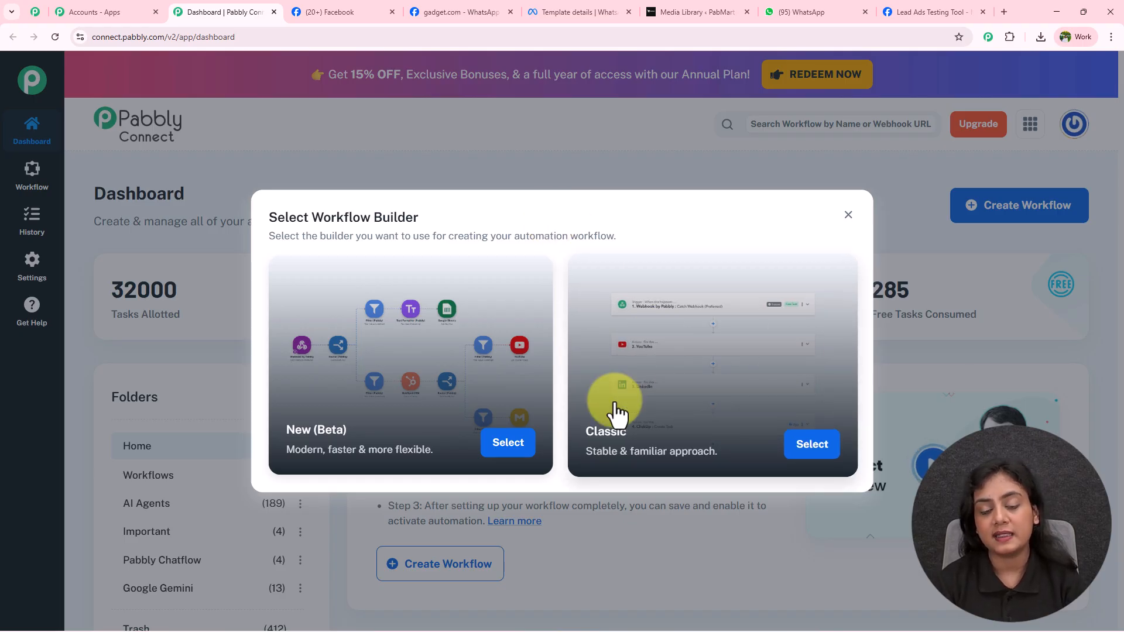
Step: Name the workflow 'Send Product Catalogs on WhatsApp to Facebook Ad Leads' in the Workflows folder and create it
left_click(506, 444)
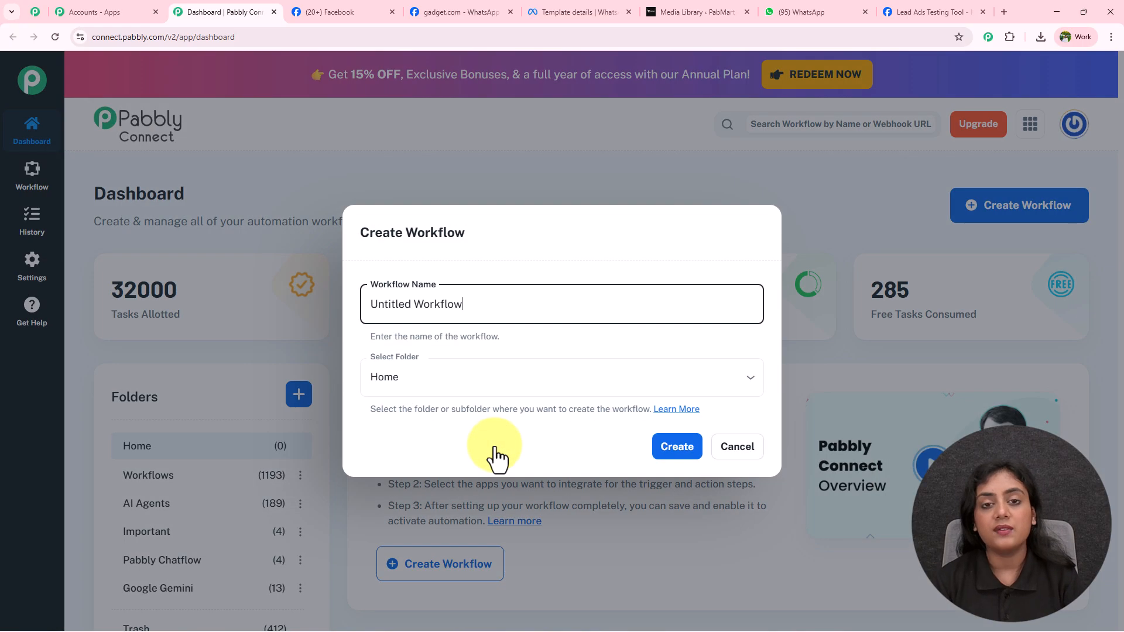
left_click_drag(516, 303, 372, 307)
key("BackSpace")
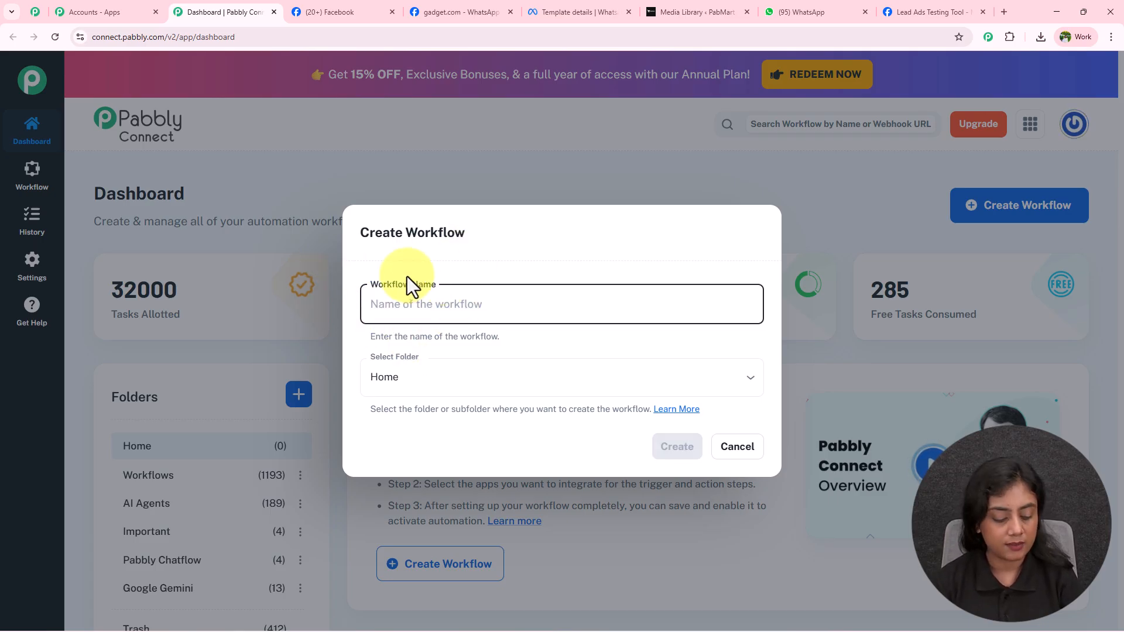
type("Send Product Catalogs on WhatsApp to Facebook Ad Leads")
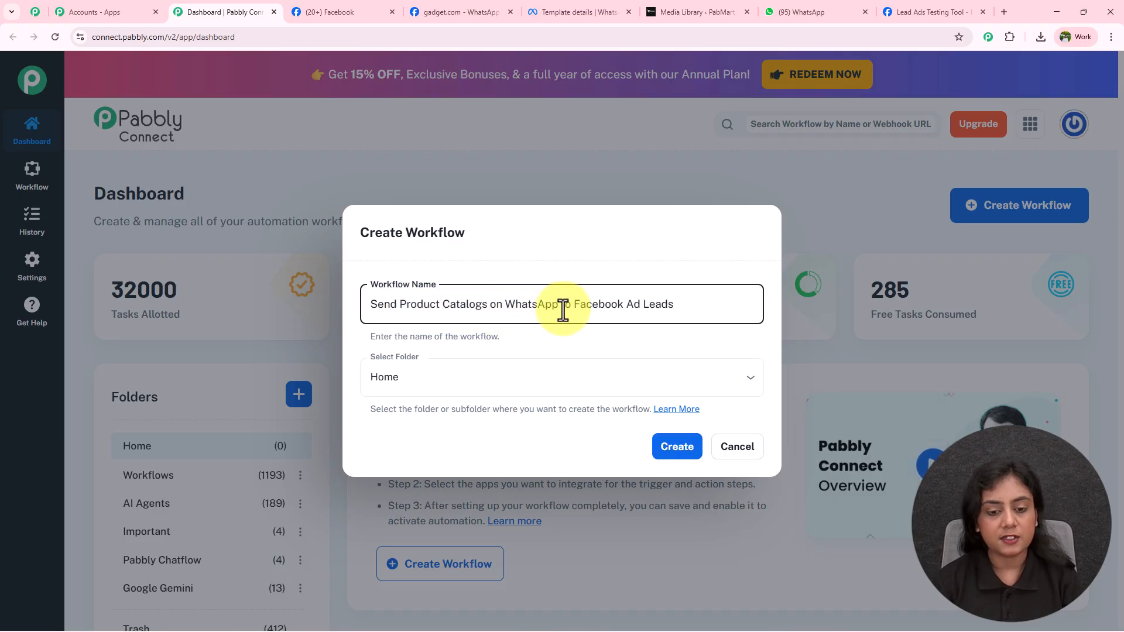
left_click(584, 338)
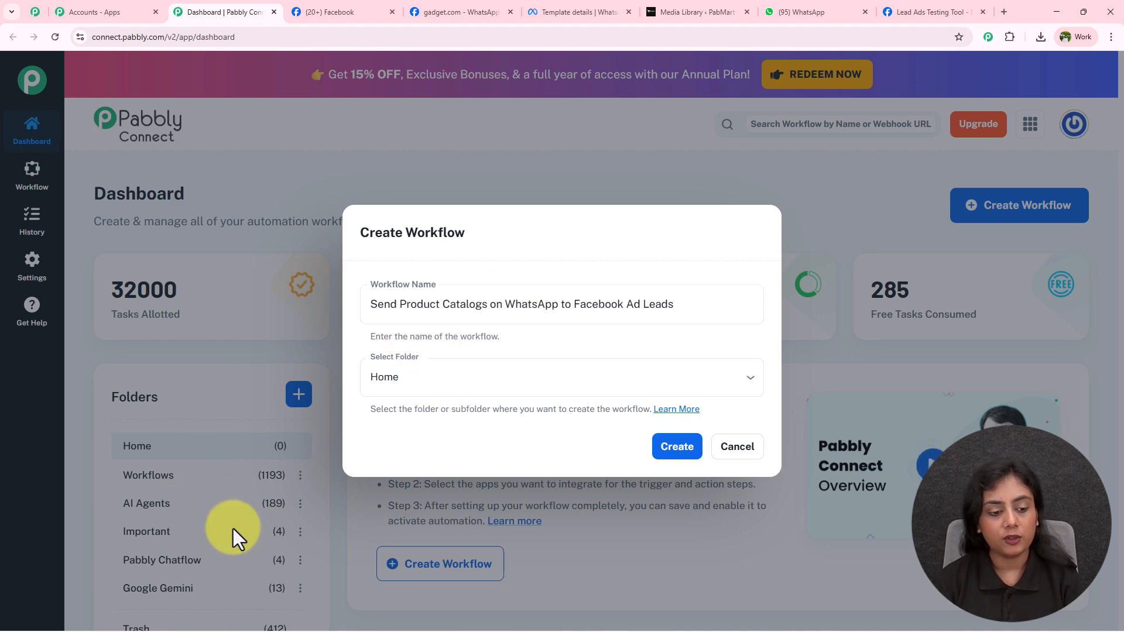
left_click(468, 388)
left_click(456, 440)
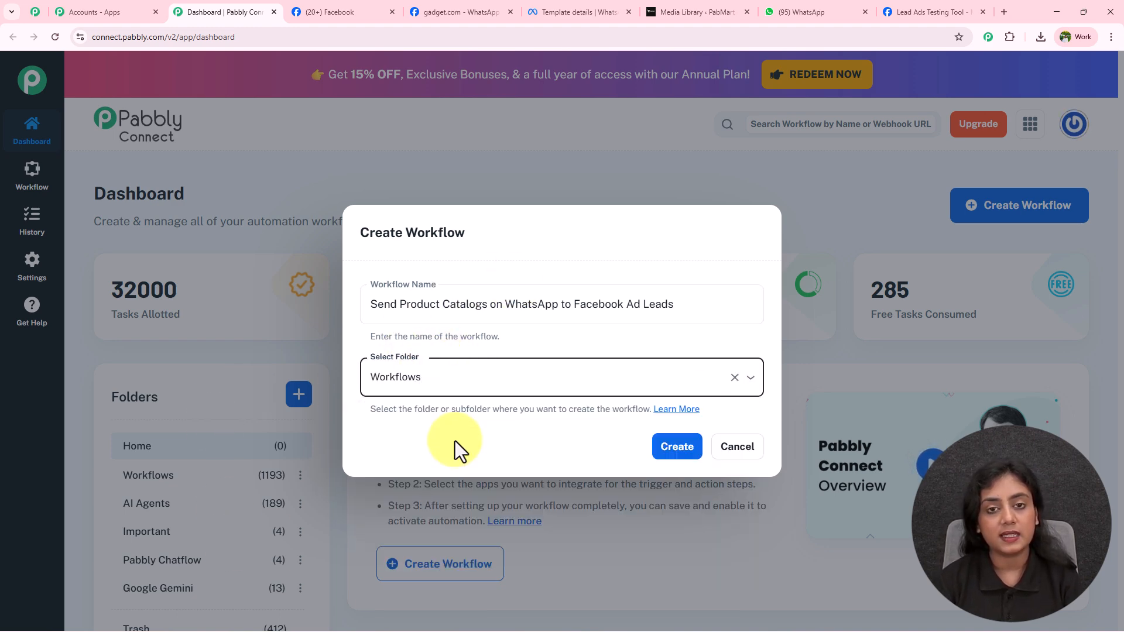
left_click(664, 449)
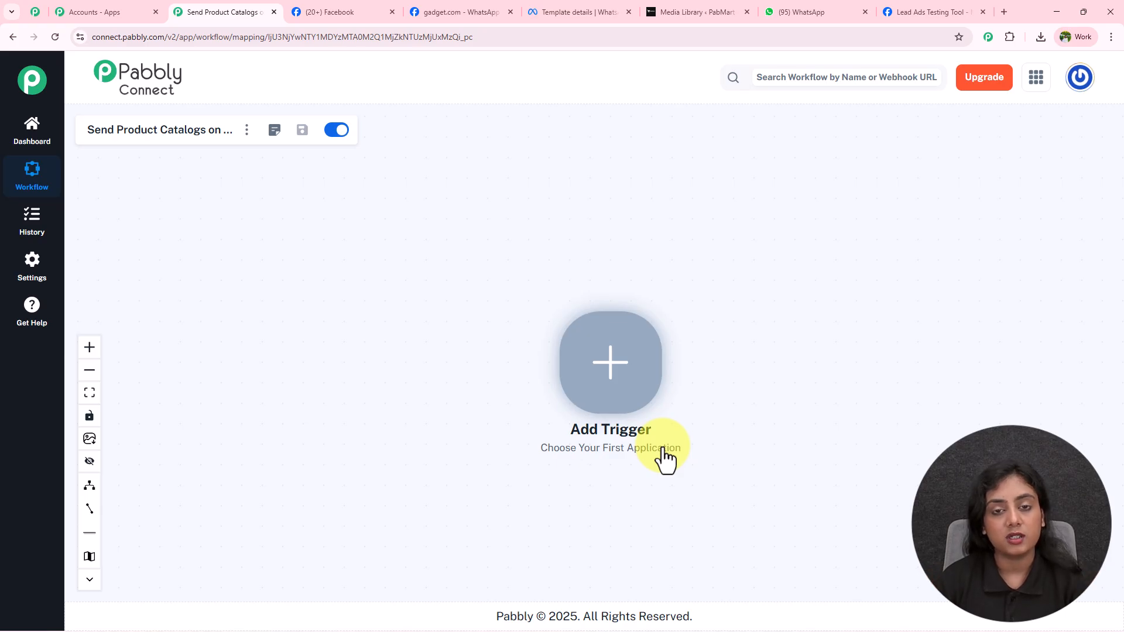
Step: Search 'Face' and choose Facebook Lead Ads as the trigger app, bringing up its event list
left_click(622, 376)
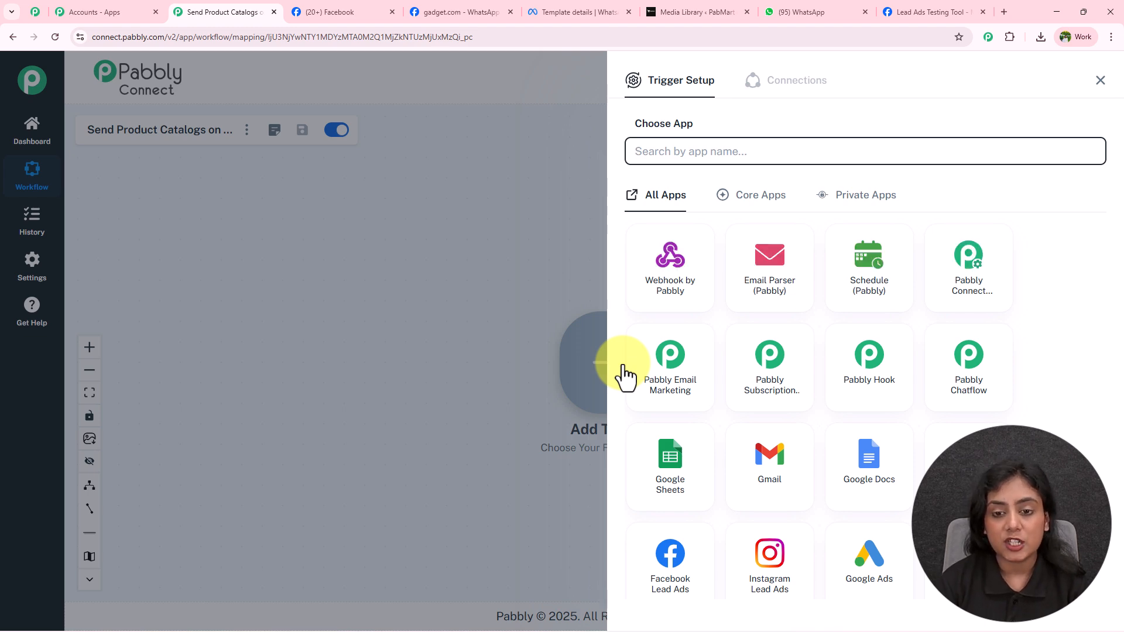
type("Facebook")
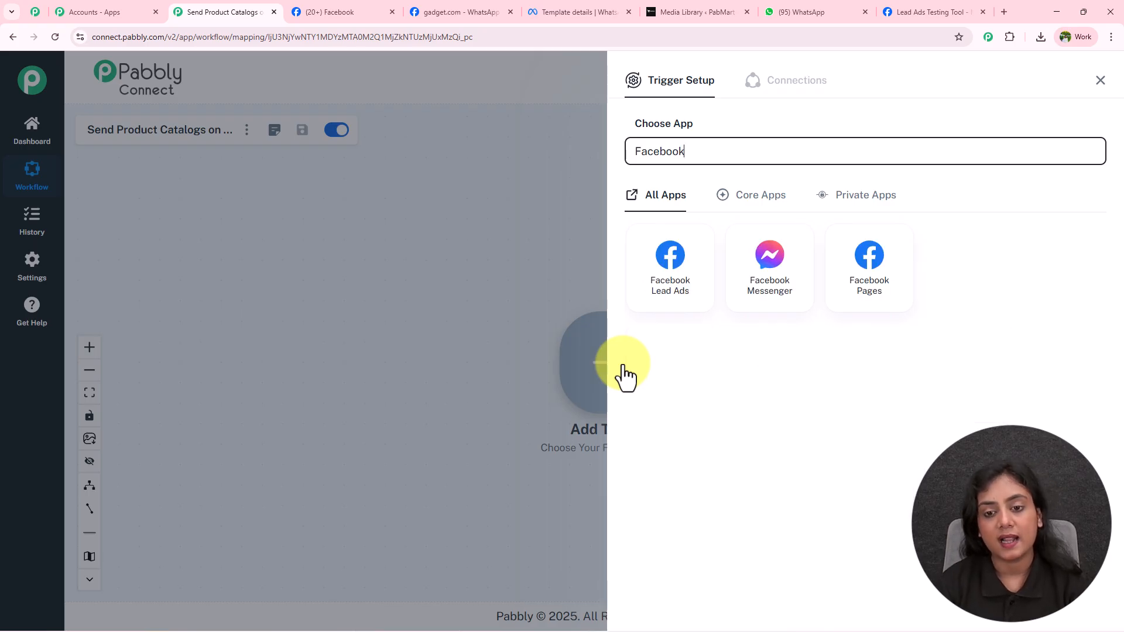
left_click(653, 289)
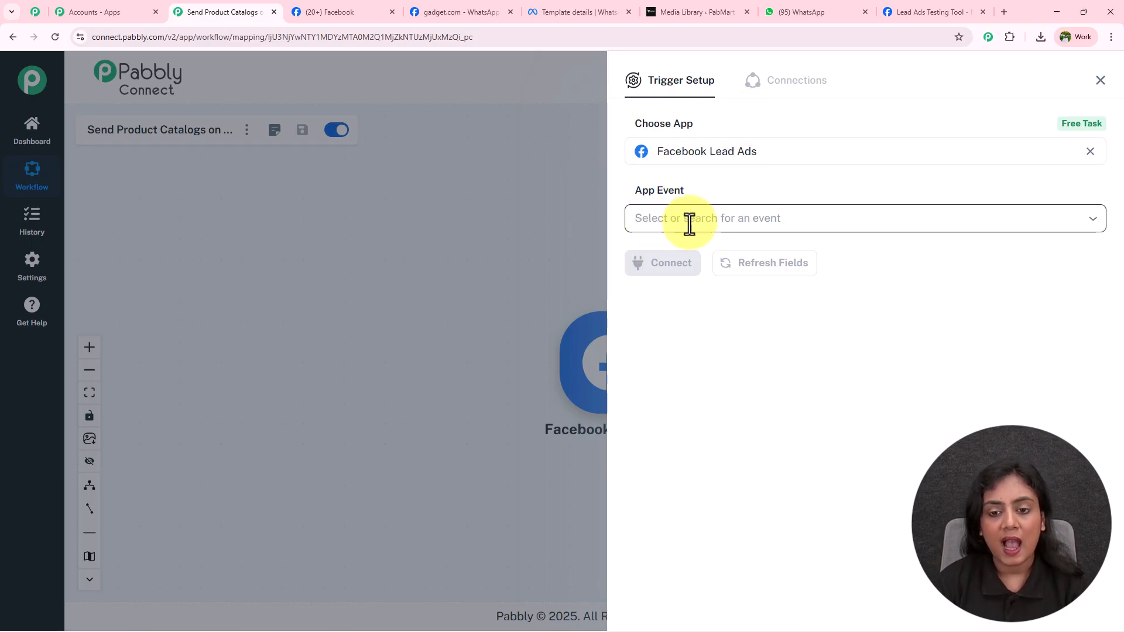
left_click(728, 221)
Step: Pick New Lead Instant, then authorize a new Facebook Lead Ads connection with the logged-in account
left_click(729, 266)
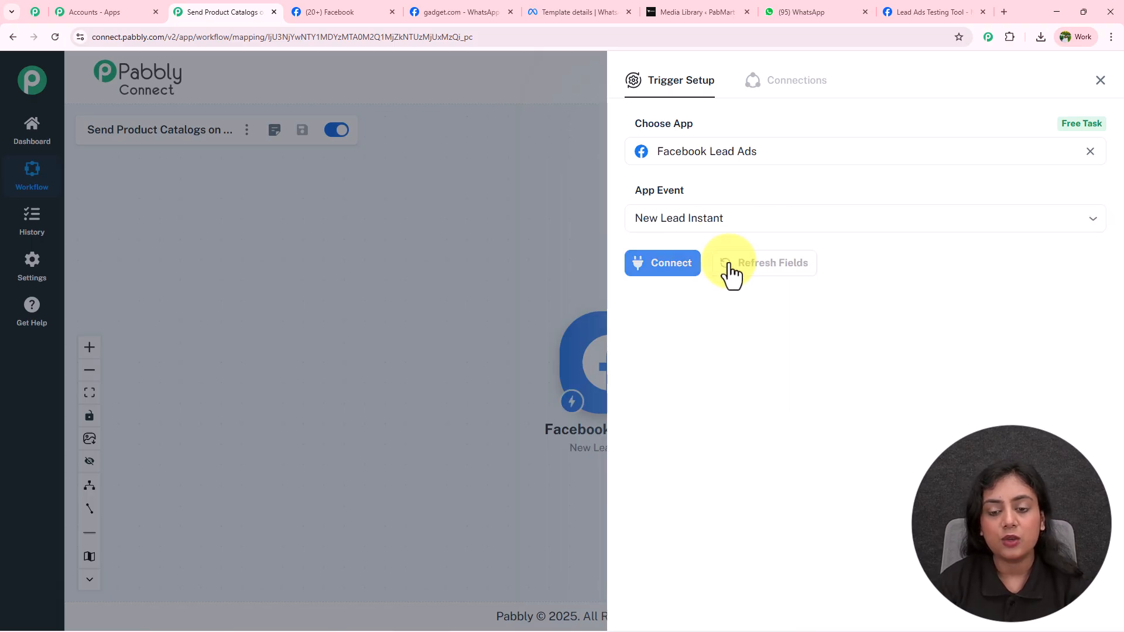
left_click(694, 271)
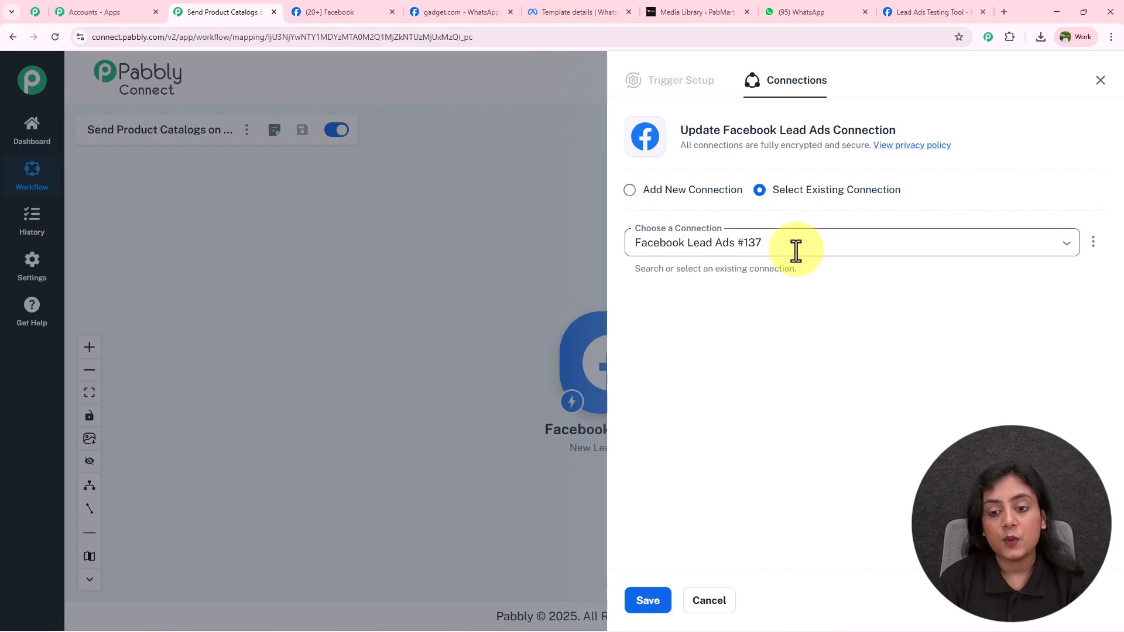
left_click(793, 245)
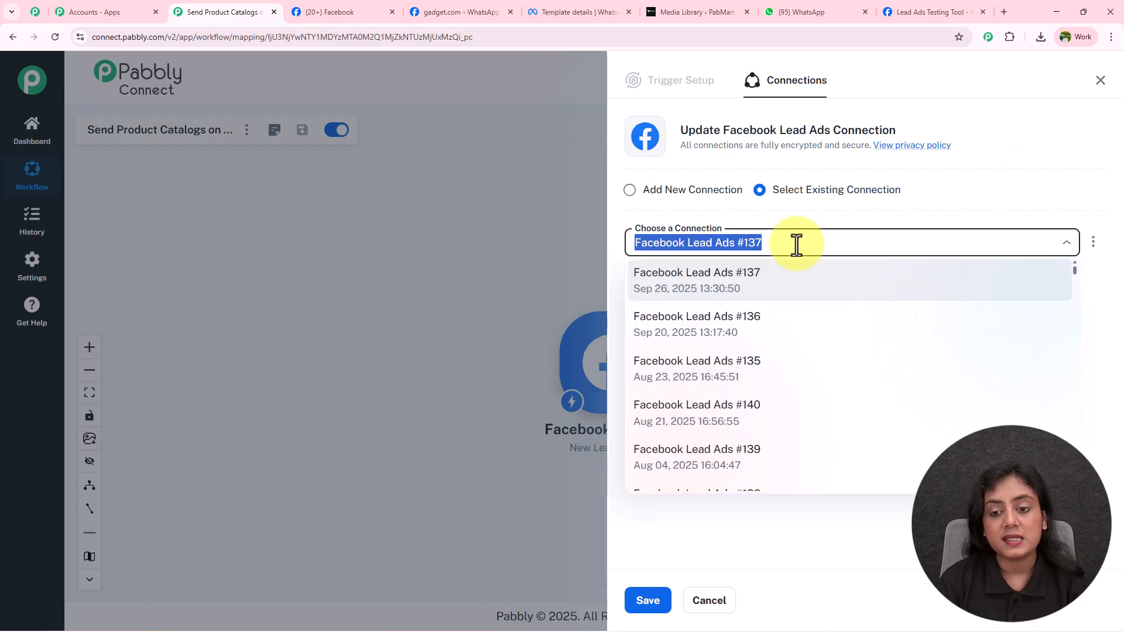
left_click(798, 212)
left_click(629, 190)
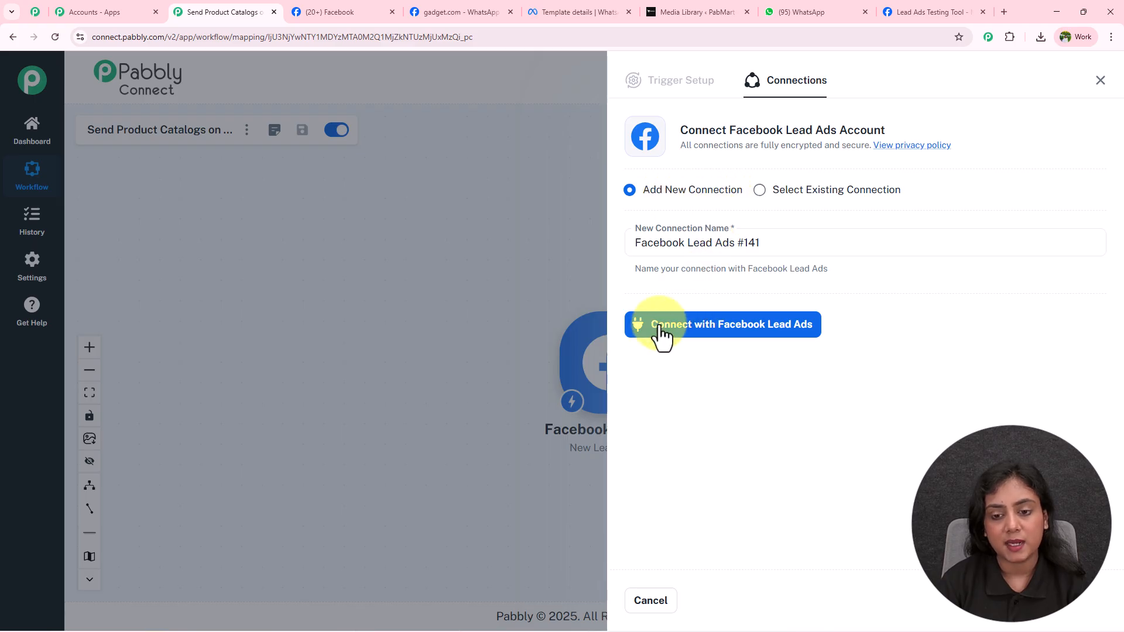
left_click(795, 331)
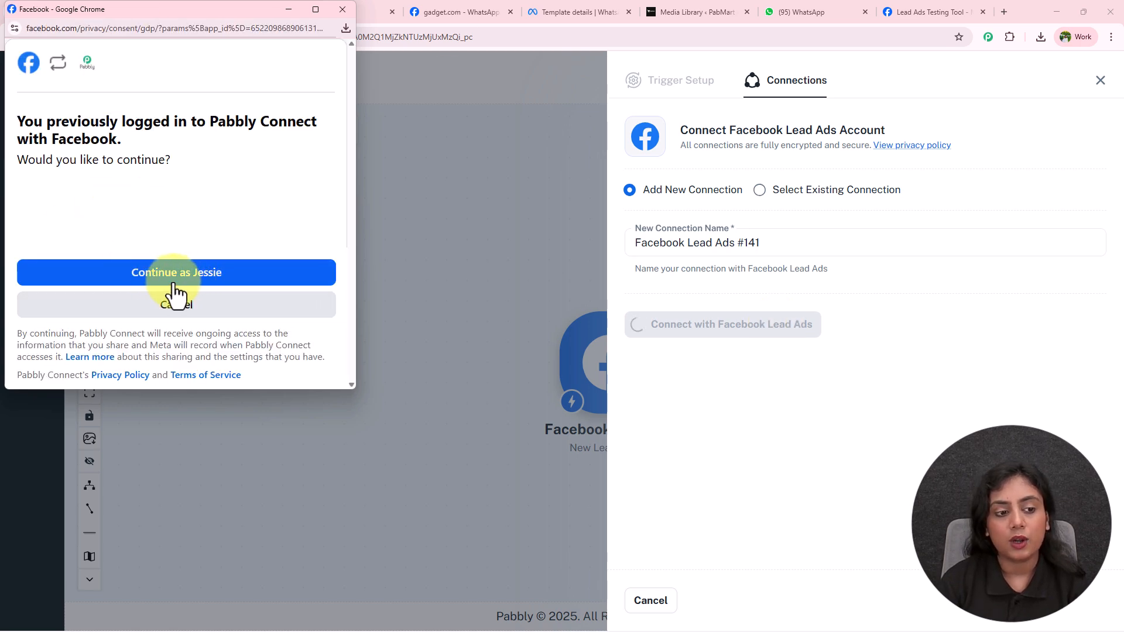
left_click(236, 279)
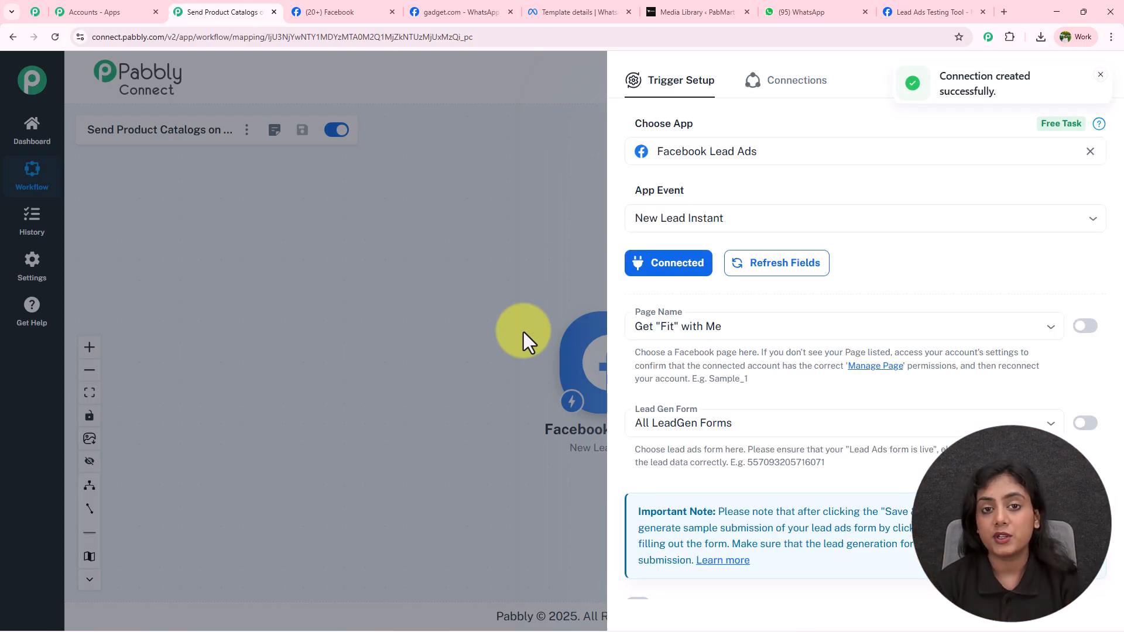
Step: Switch Facebook to act as the NaturalGlow Skincare page, moving between the Facebook and Pabbly tabs
left_click(307, 7)
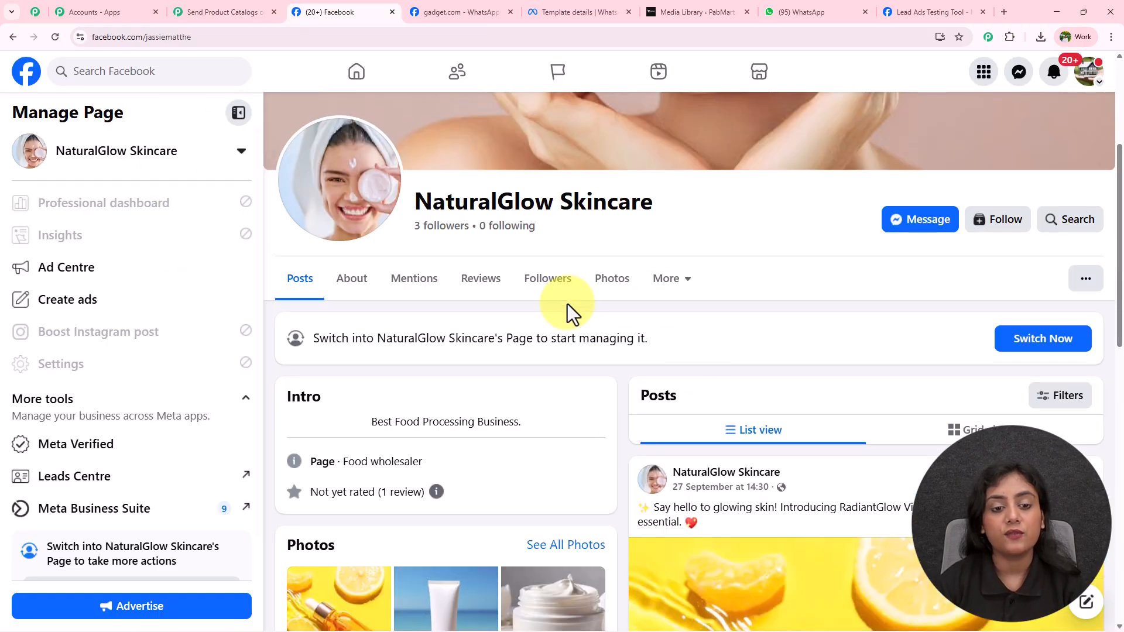
scroll(156, 544, "down", 1)
left_click(165, 553)
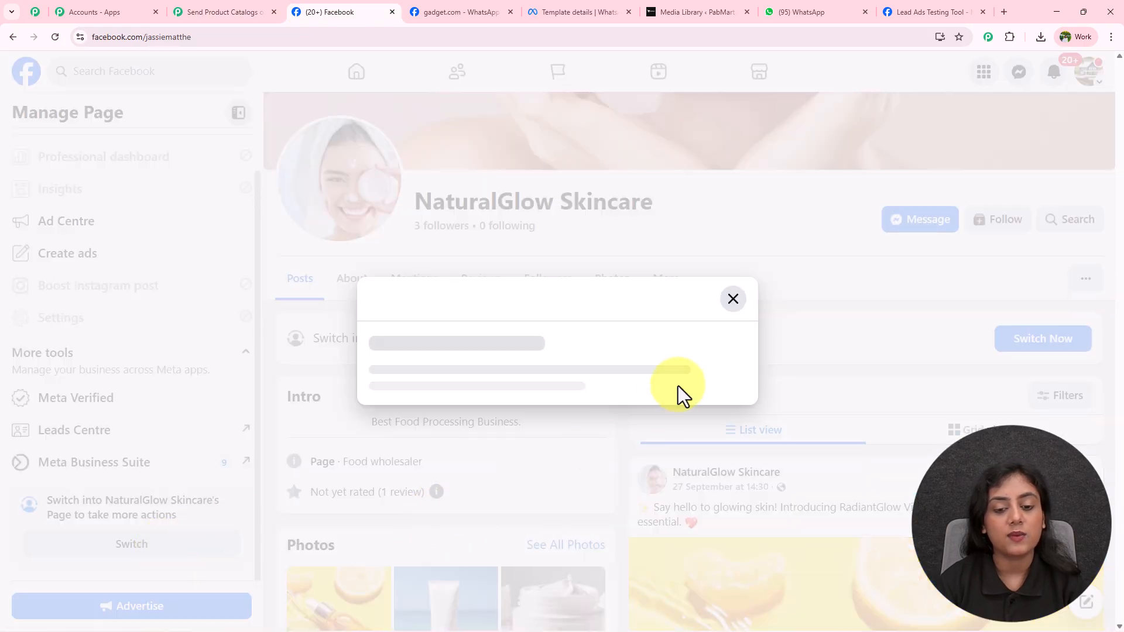
left_click(711, 404)
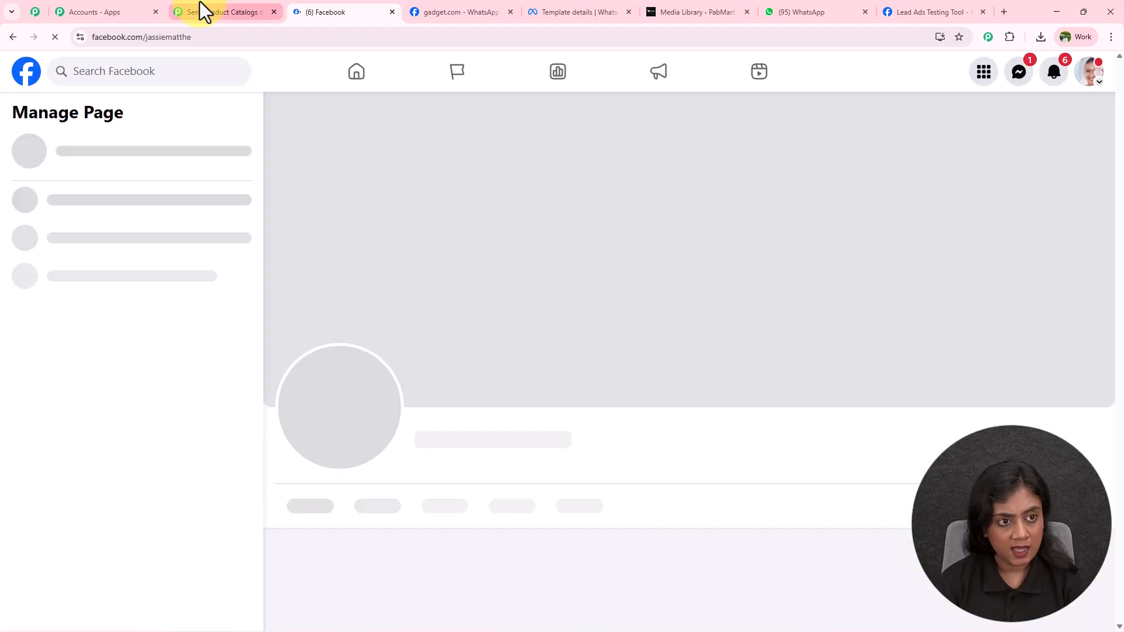
left_click(201, 10)
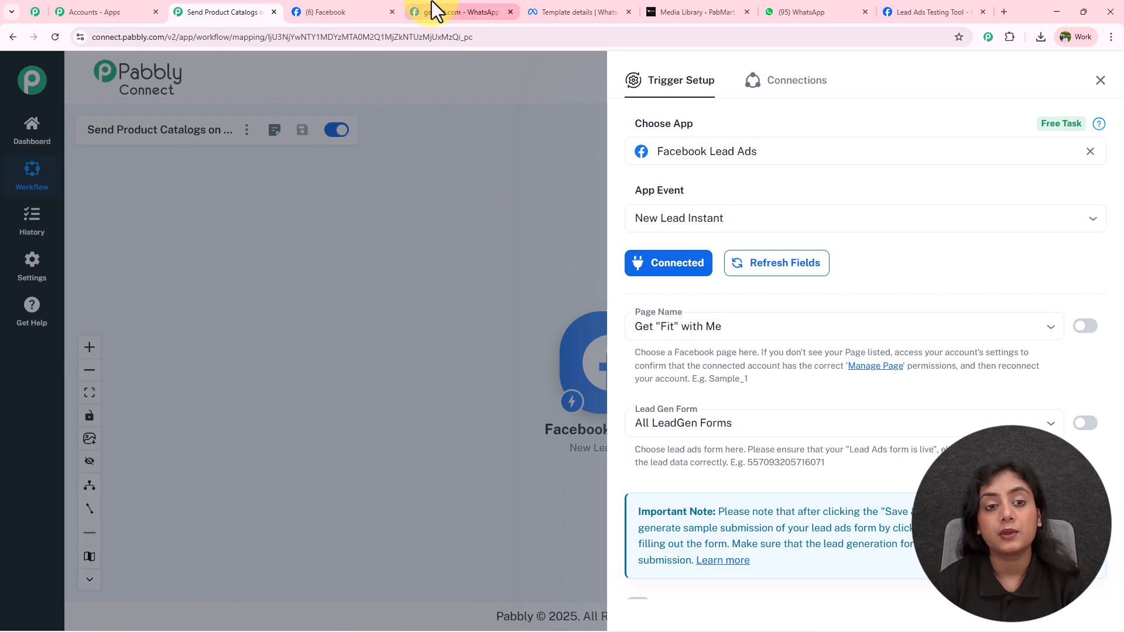
left_click(364, 4)
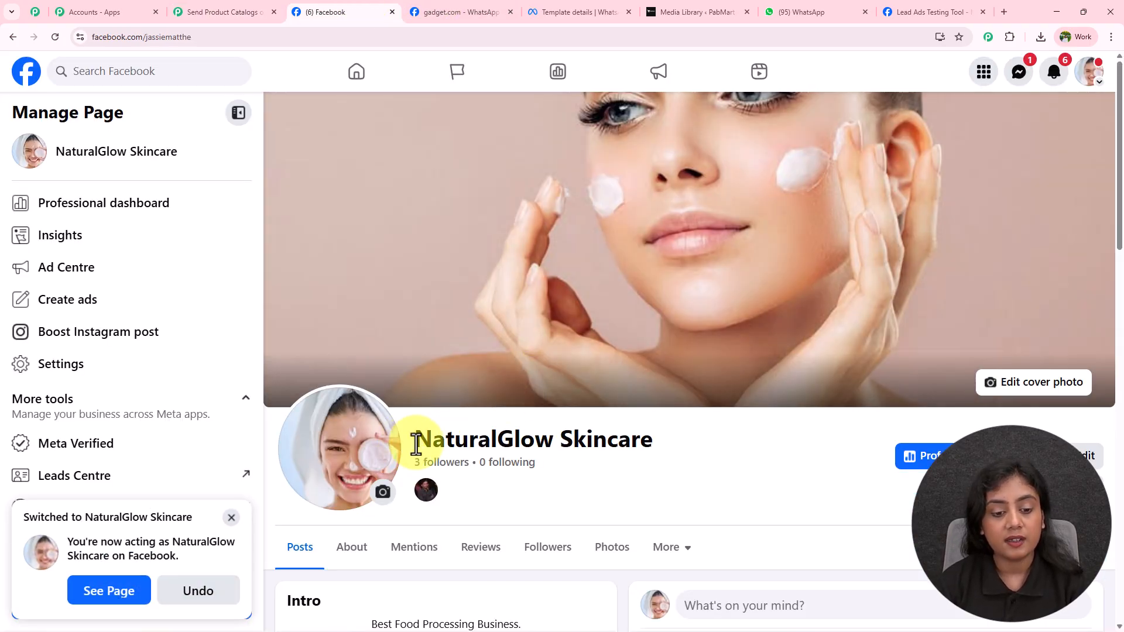
left_click_drag(414, 441, 709, 451)
left_click(710, 469)
Step: Set the trigger's page to NaturalGlow Skincare and its lead form to NaturalGlow Lead Ads Forms
left_click(252, 12)
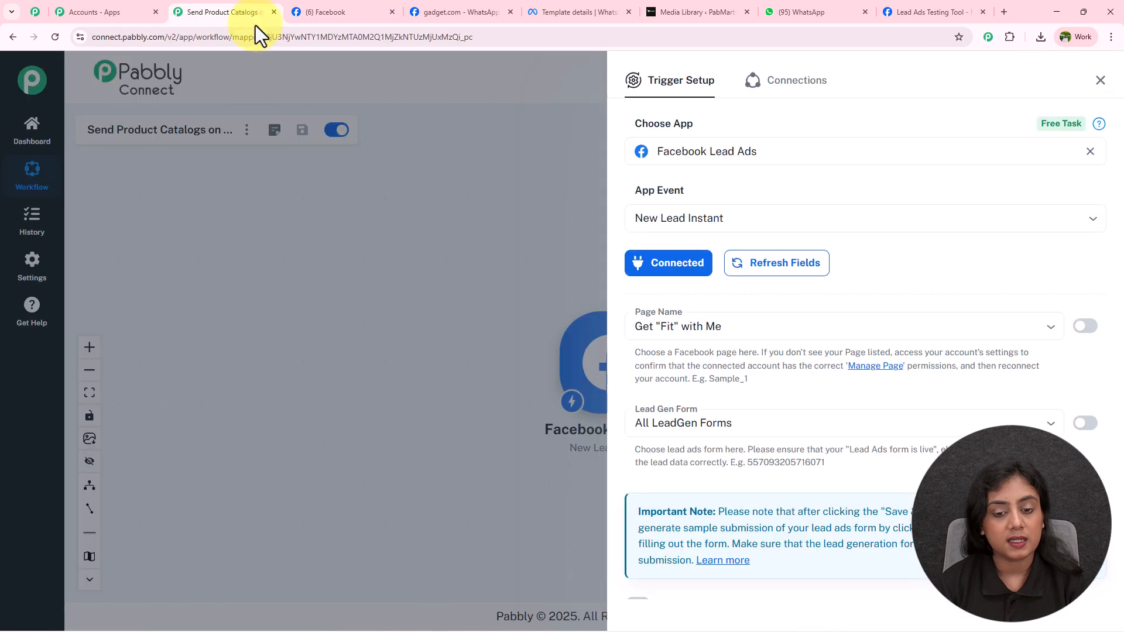
left_click(714, 329)
type("nat")
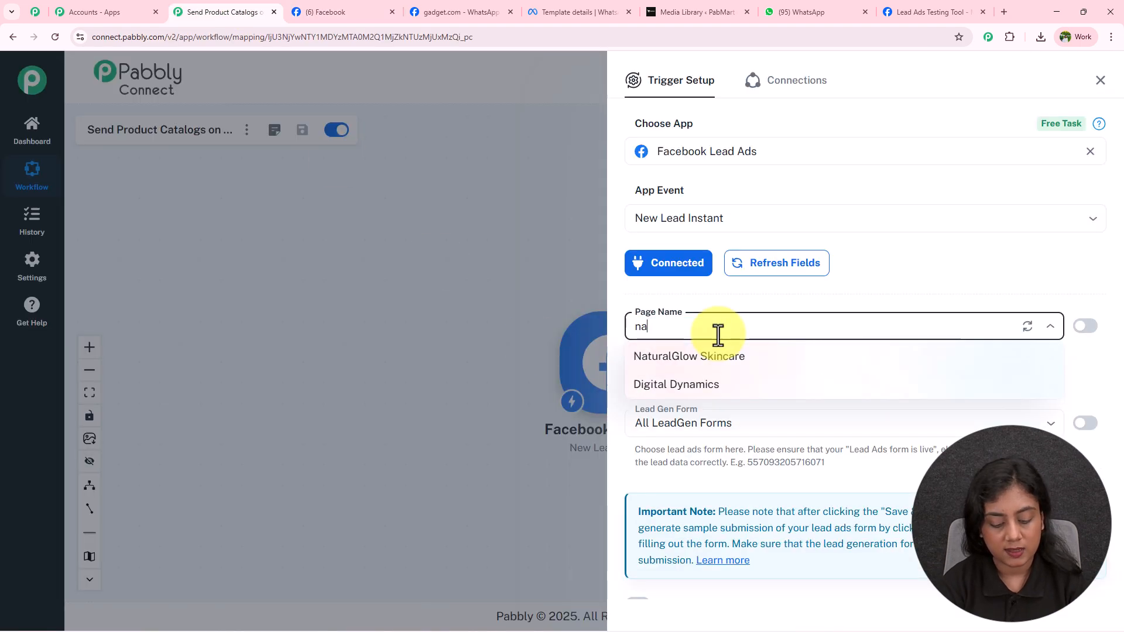
left_click(724, 358)
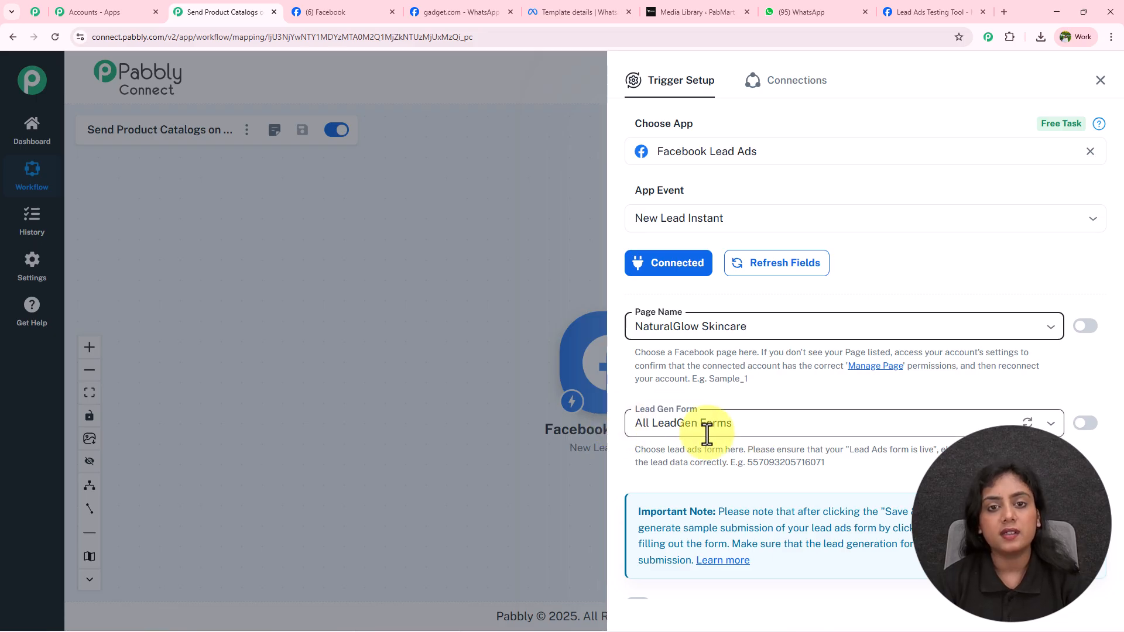
left_click(763, 420)
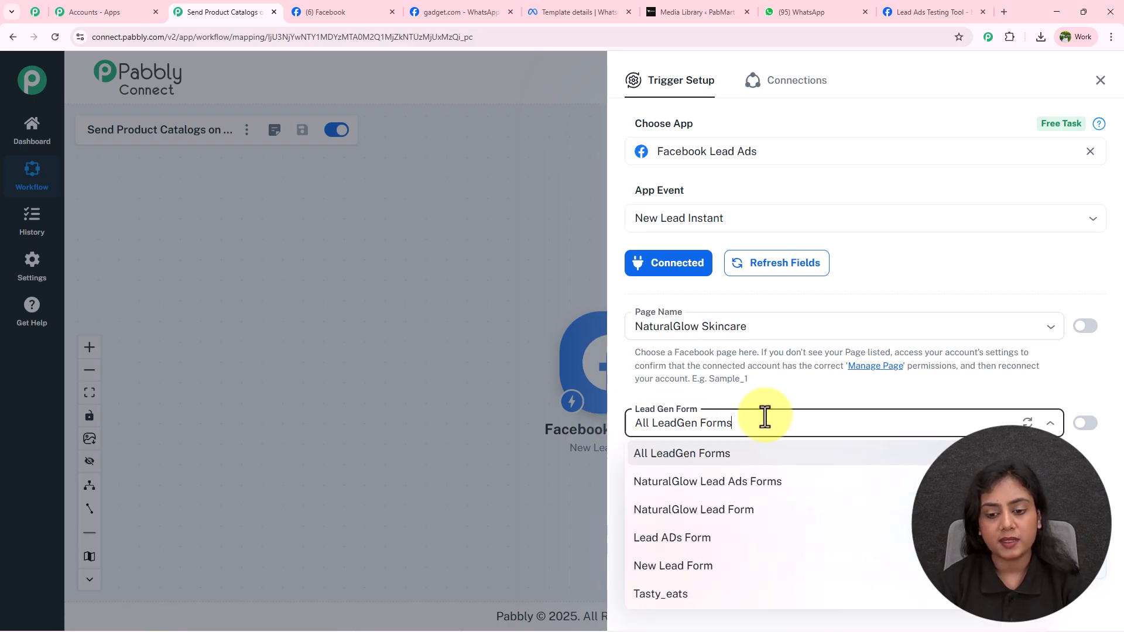
left_click(767, 486)
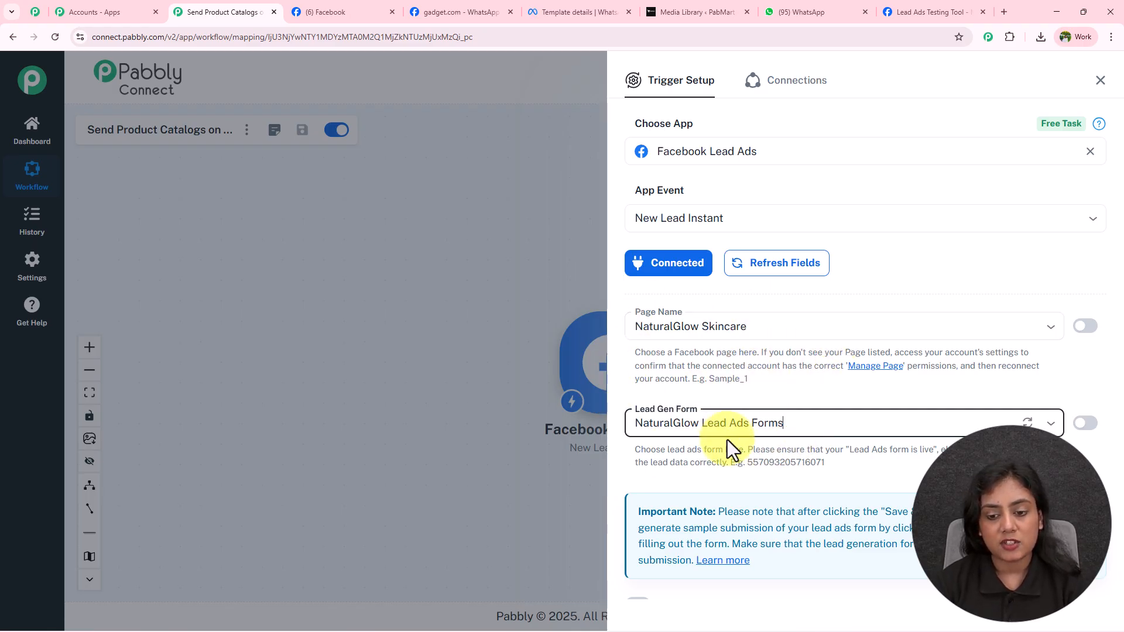
Step: Enable Simple Response, then save the trigger and send a test request
left_click(783, 380)
scroll(783, 380, "down", 2)
left_click(633, 502)
left_click(633, 502)
left_click(673, 559)
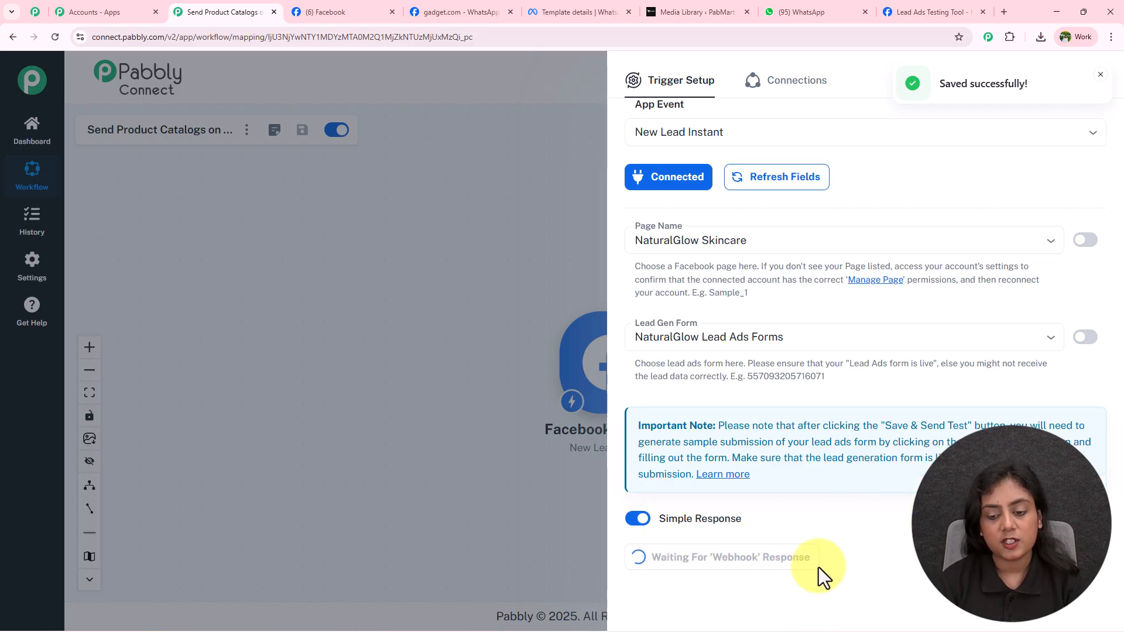
scroll(816, 562, "up", 3)
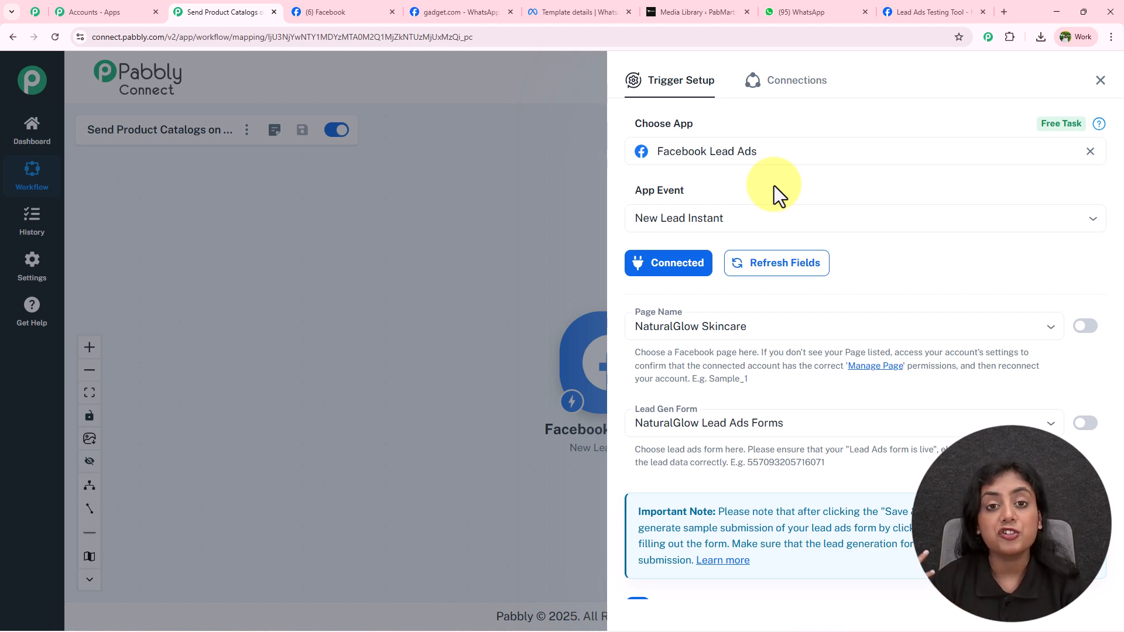
left_click(926, 11)
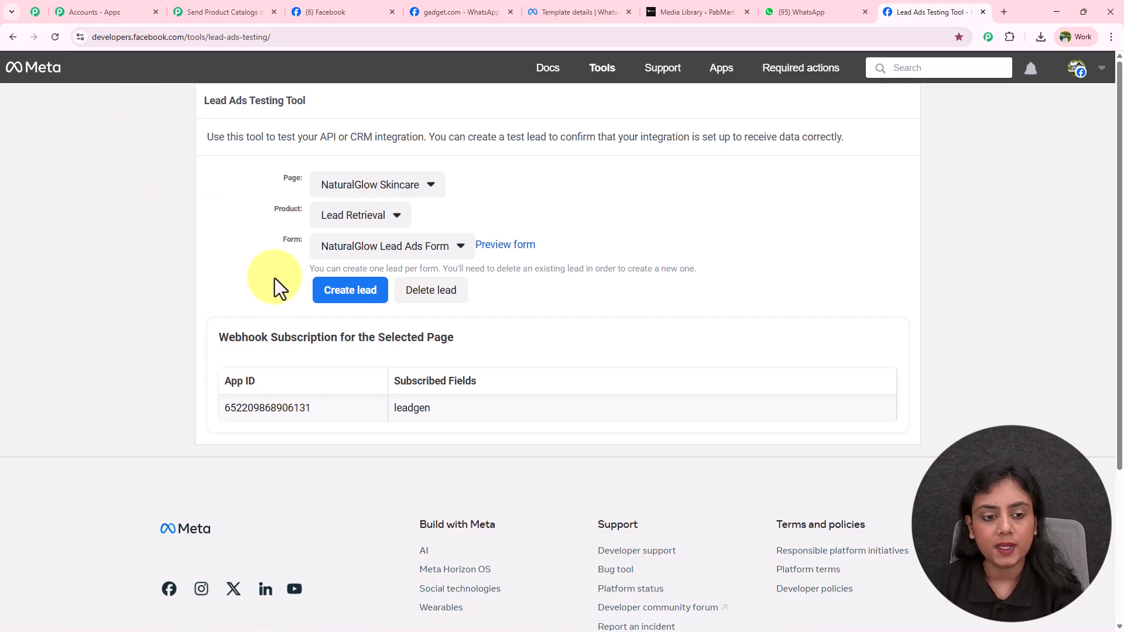
Step: Check the one-lead-per-form note, then preview the NaturalGlow Lead Ads Form
left_click_drag(309, 268, 725, 272)
left_click(742, 236)
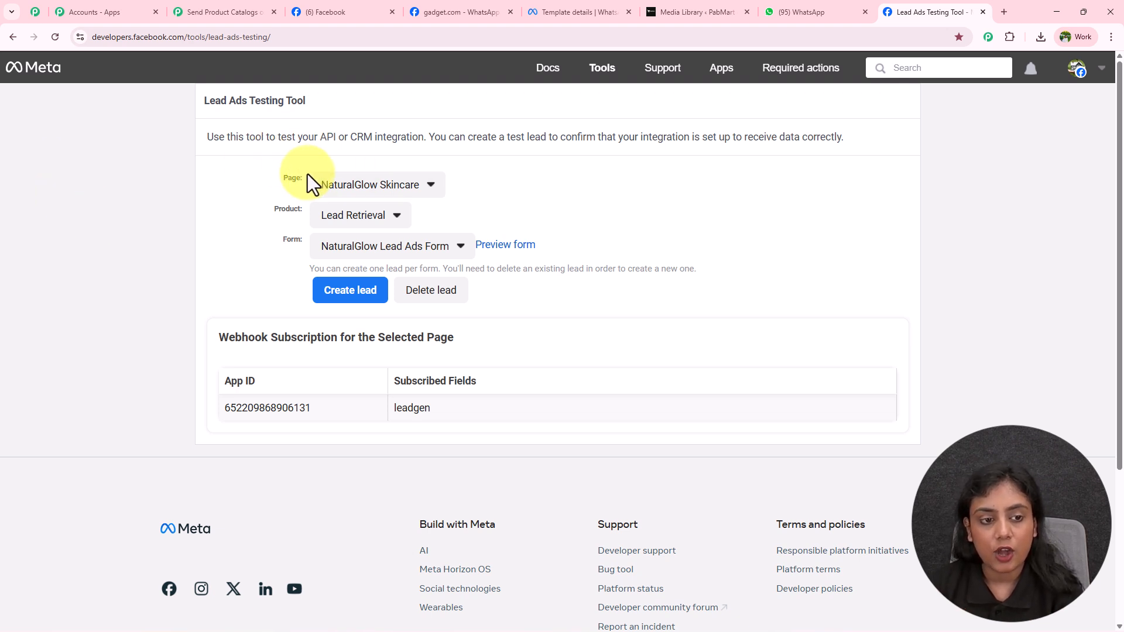
left_click(522, 248)
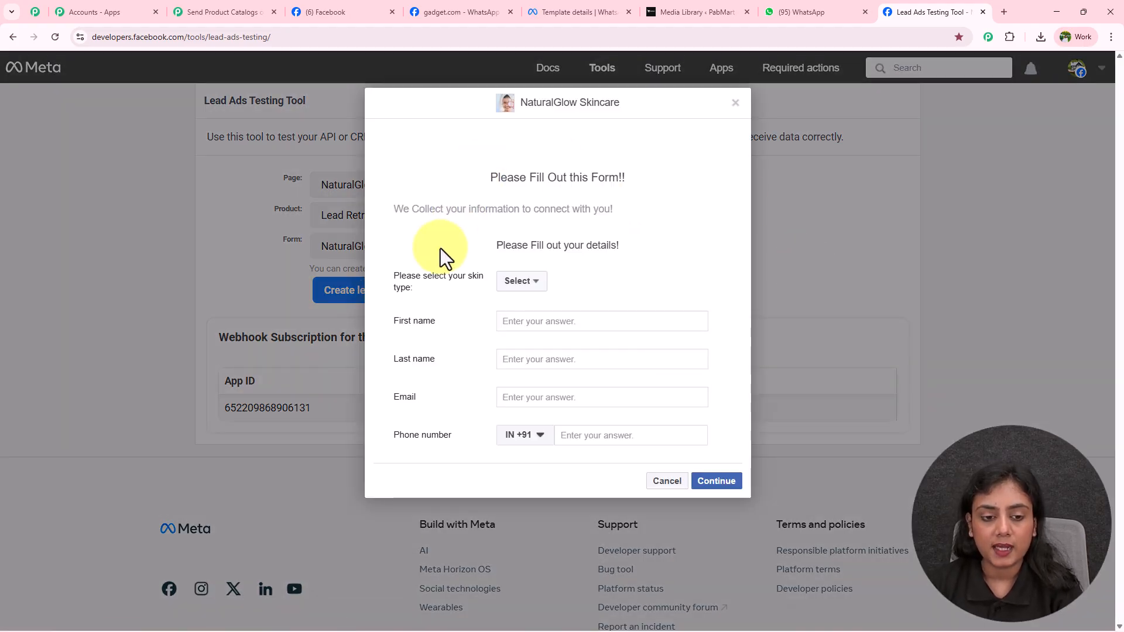
Step: Choose Combination as the skin type and enter the test lead's first and last name
left_click_drag(392, 275, 478, 280)
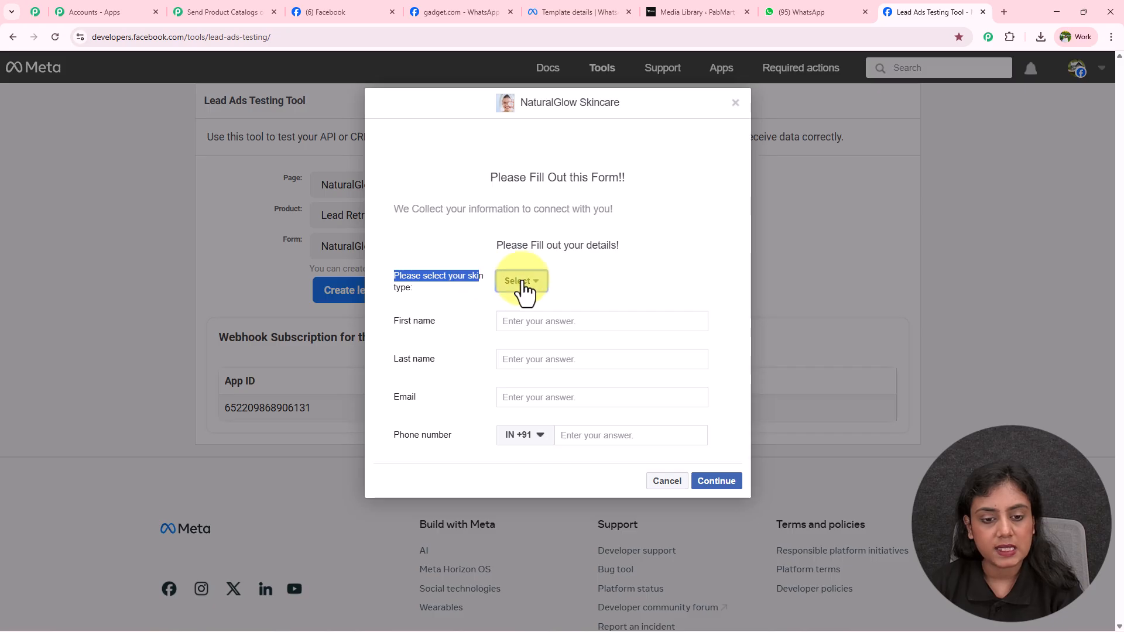
left_click(519, 284)
left_click(507, 338)
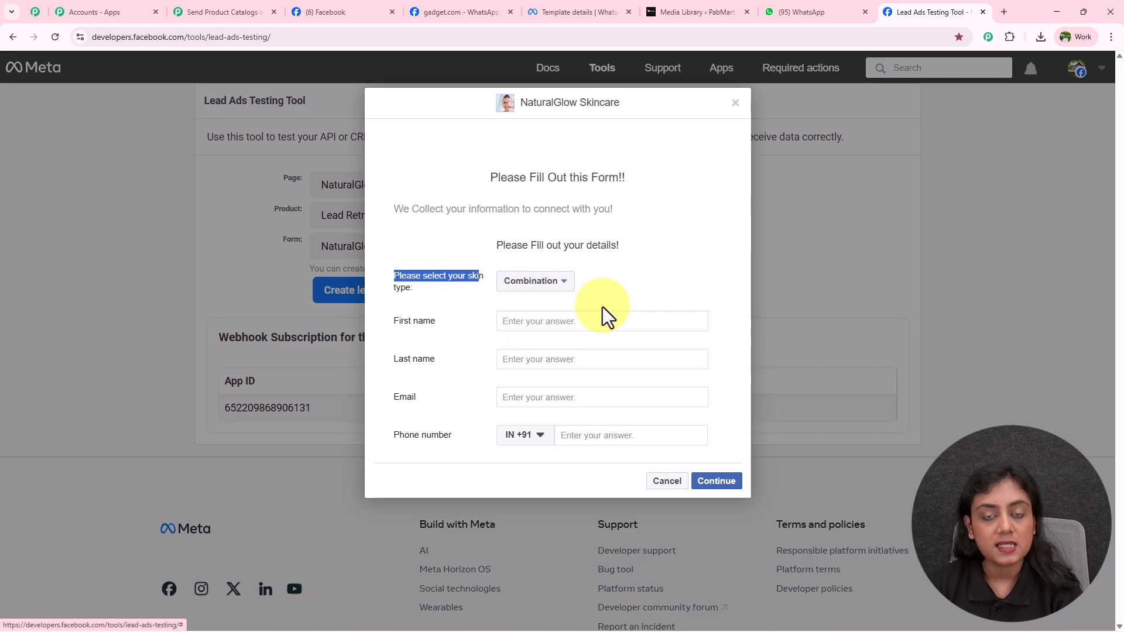
left_click(553, 322)
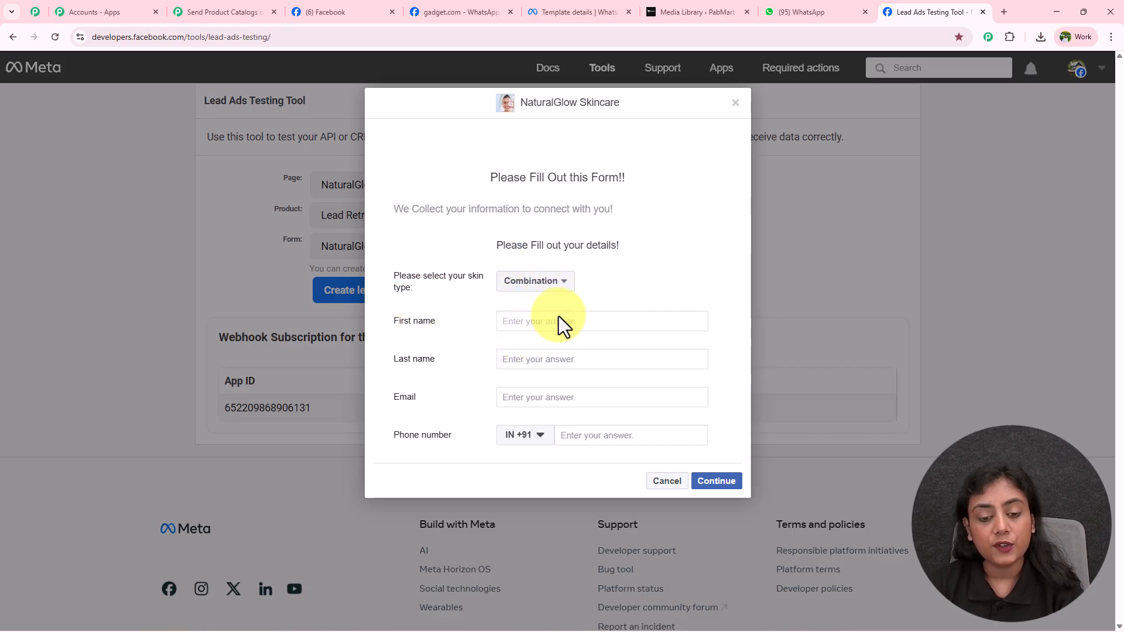
type("B")
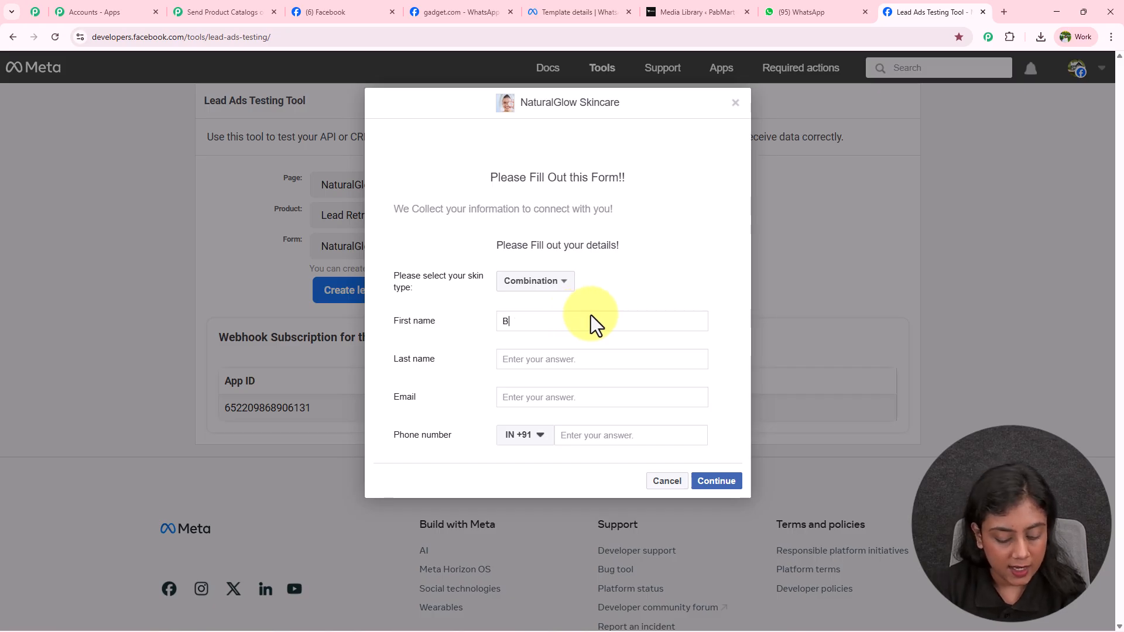
type("est")
left_click(590, 358)
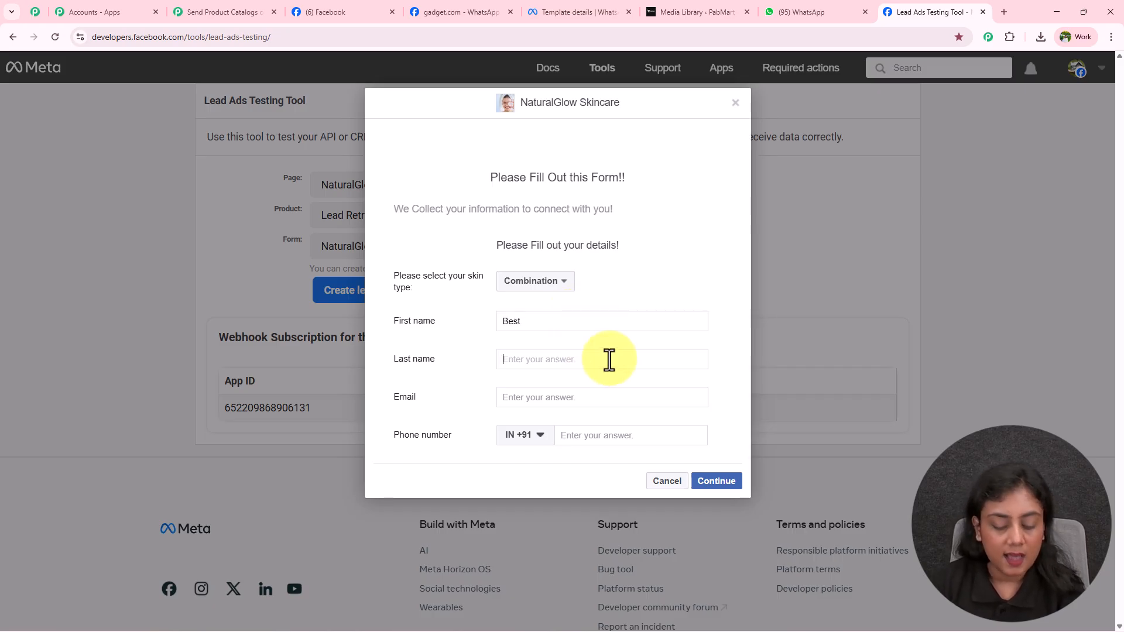
type("Lead")
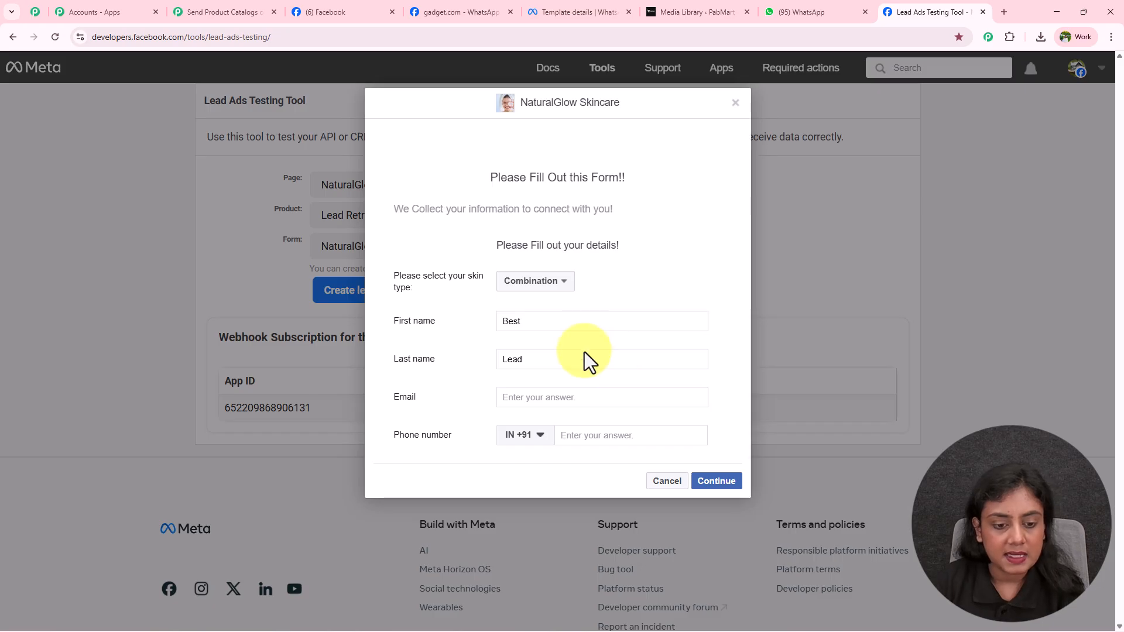
Step: Enter the lead's email and phone number, then continue and submit the test lead
left_click(584, 398)
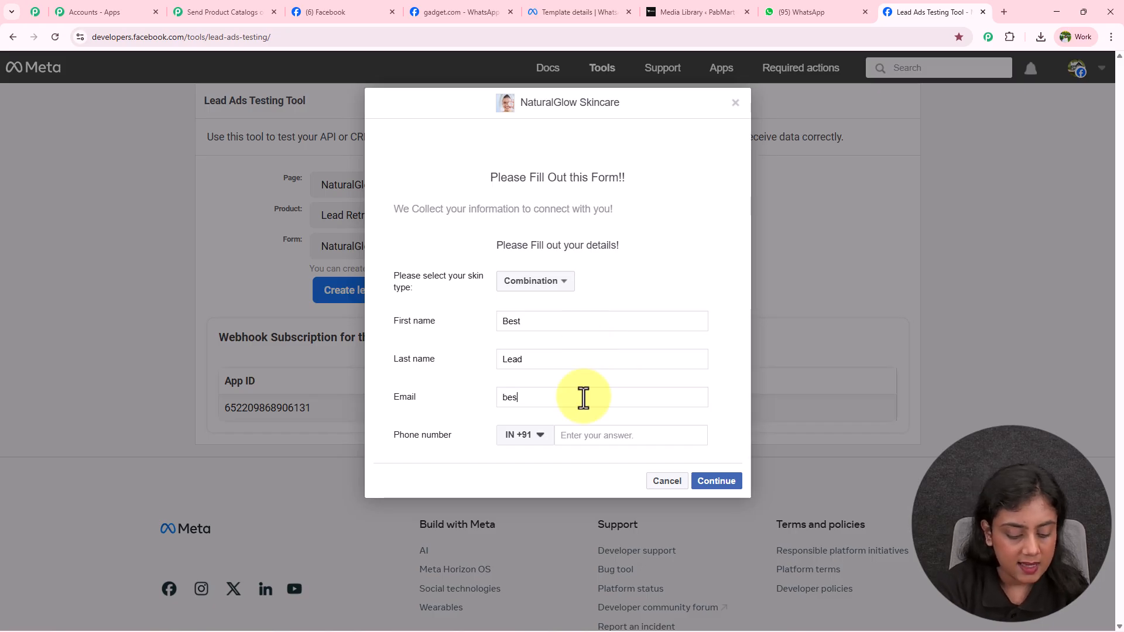
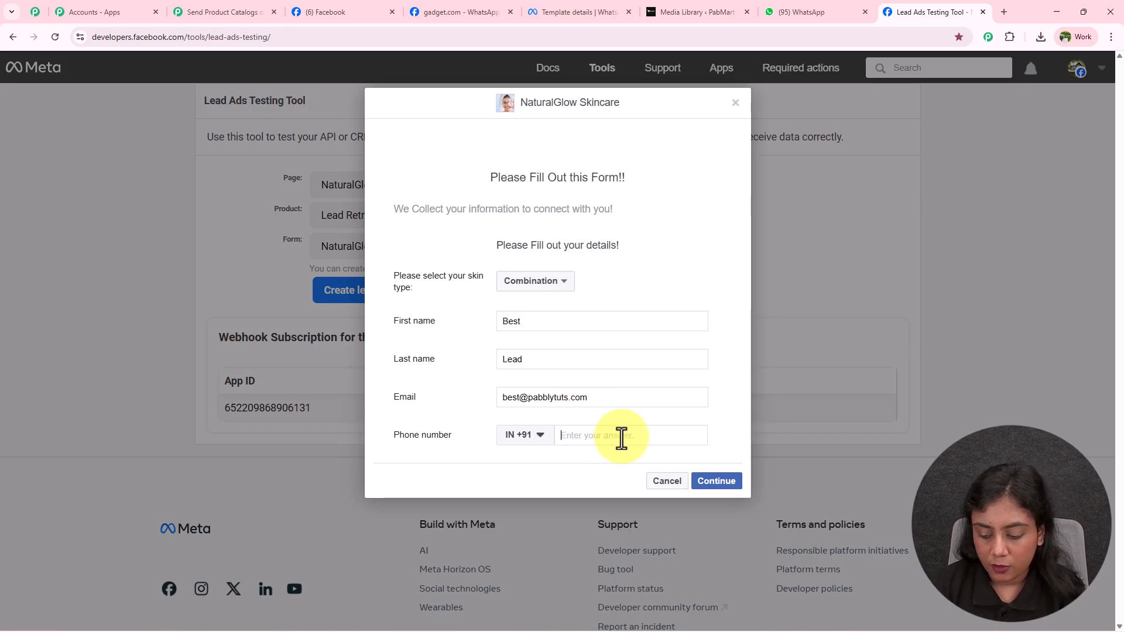
left_click(621, 438)
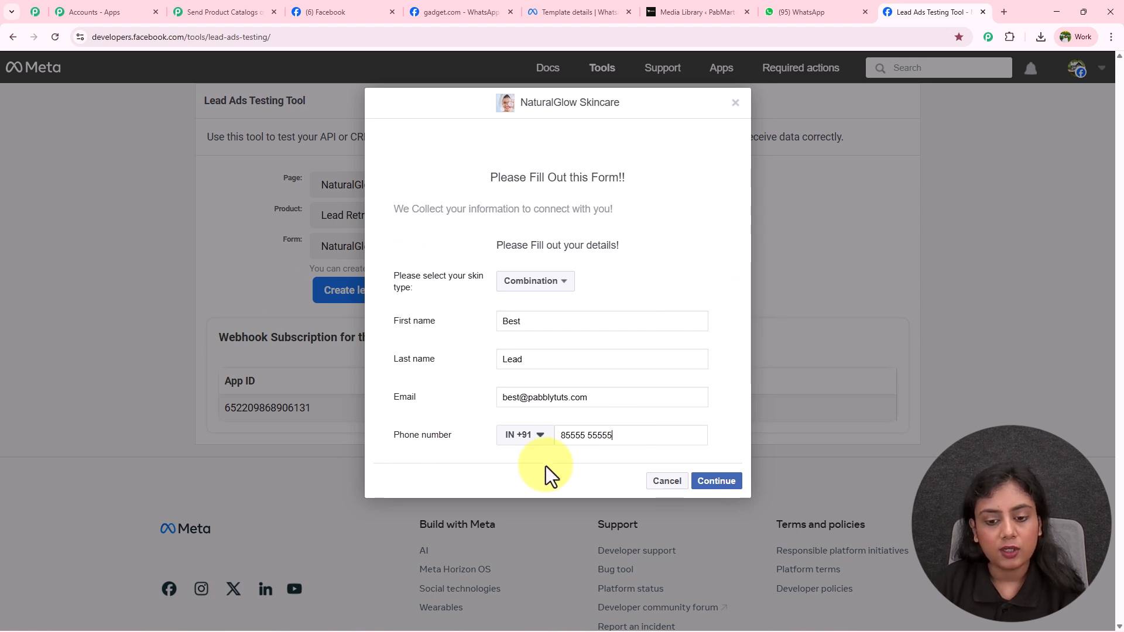
left_click(735, 479)
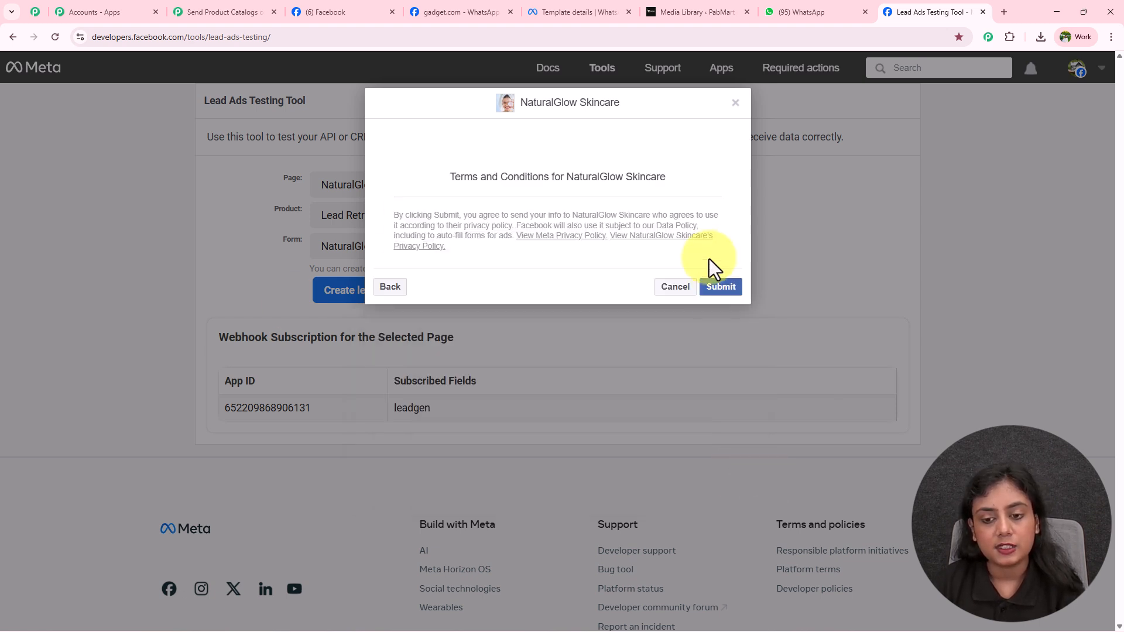
left_click(719, 289)
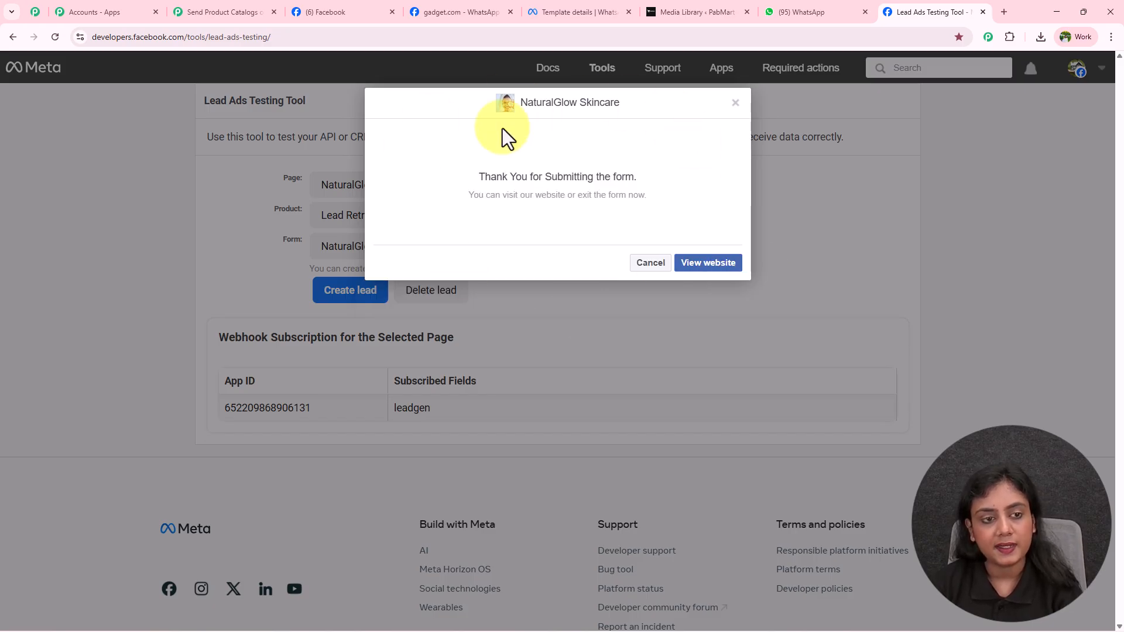
left_click(199, 12)
Step: Review the captured lead data: skin type, first and last name, email, phone and created time
scroll(853, 419, "down", 2)
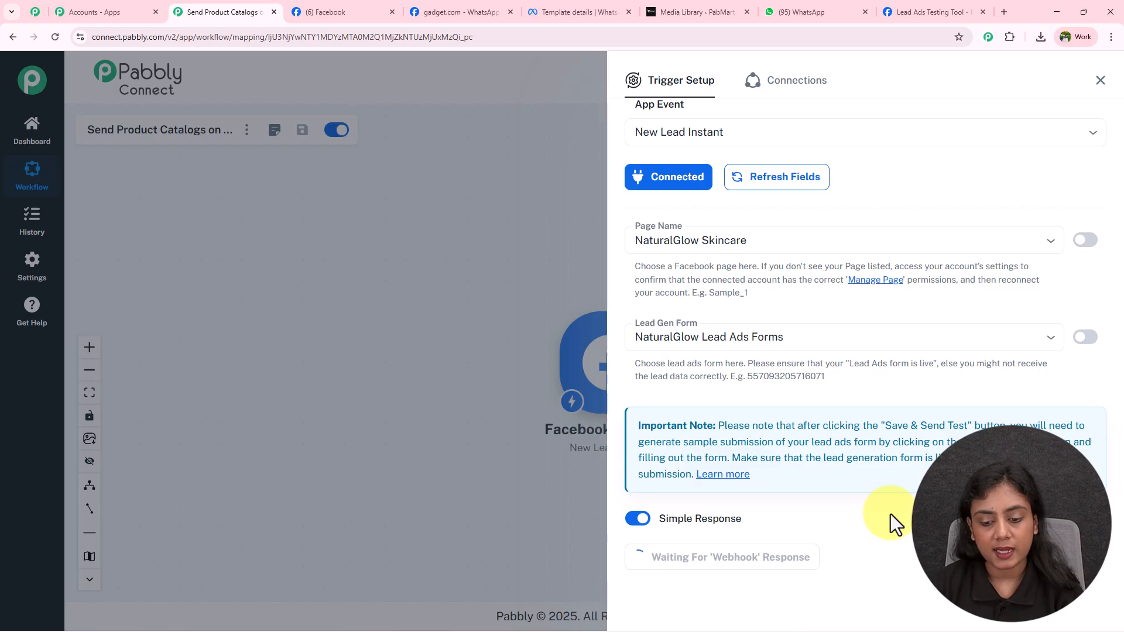
scroll(936, 421, "down", 7)
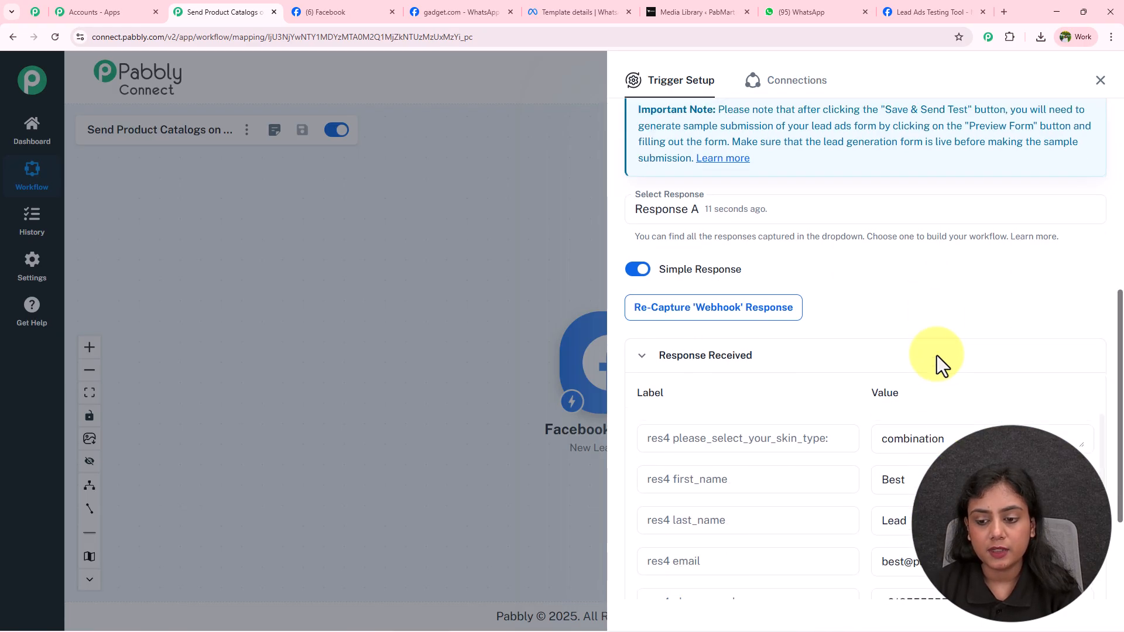
scroll(968, 243, "down", 1)
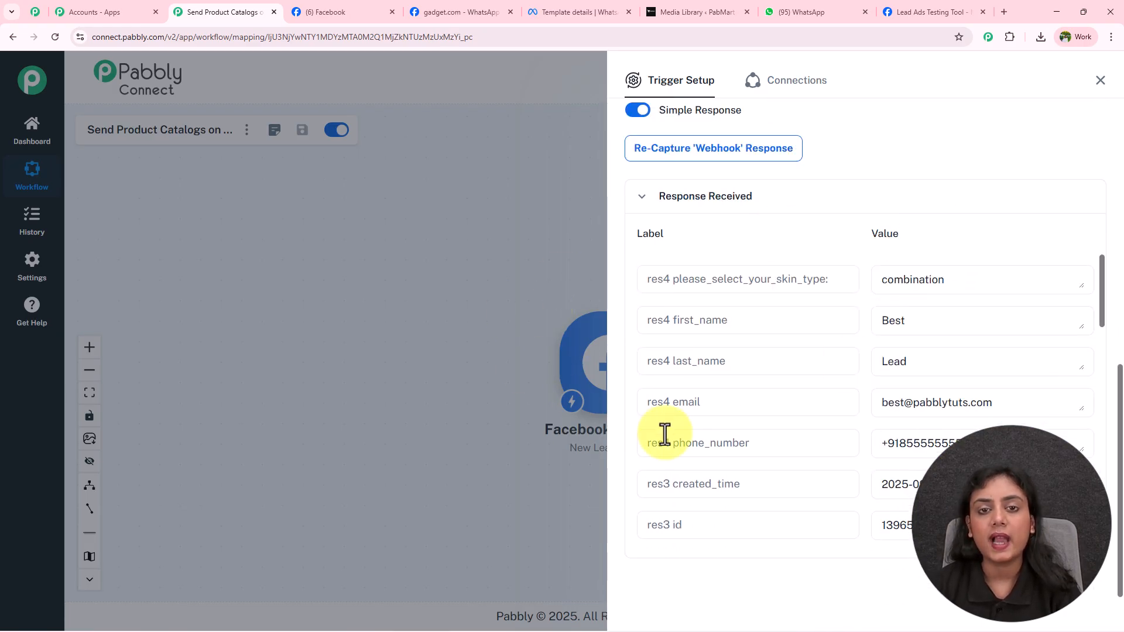
left_click_drag(776, 284, 971, 278)
left_click_drag(701, 319, 731, 321)
left_click_drag(881, 321, 908, 321)
left_click_drag(919, 362, 880, 361)
left_click_drag(998, 404, 878, 403)
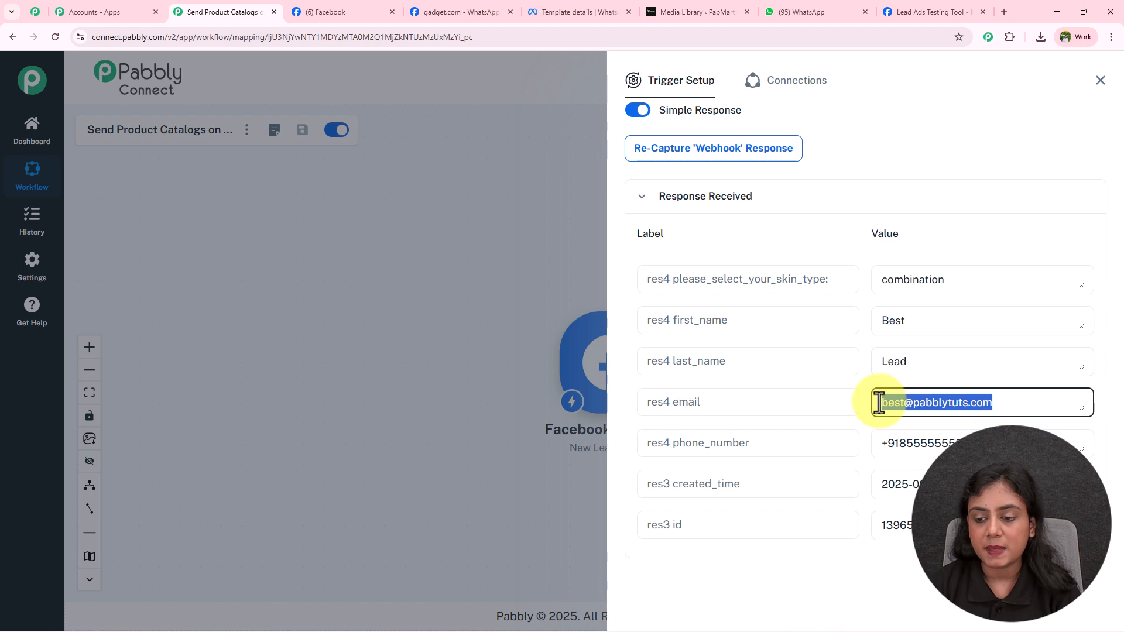
left_click_drag(971, 443, 875, 443)
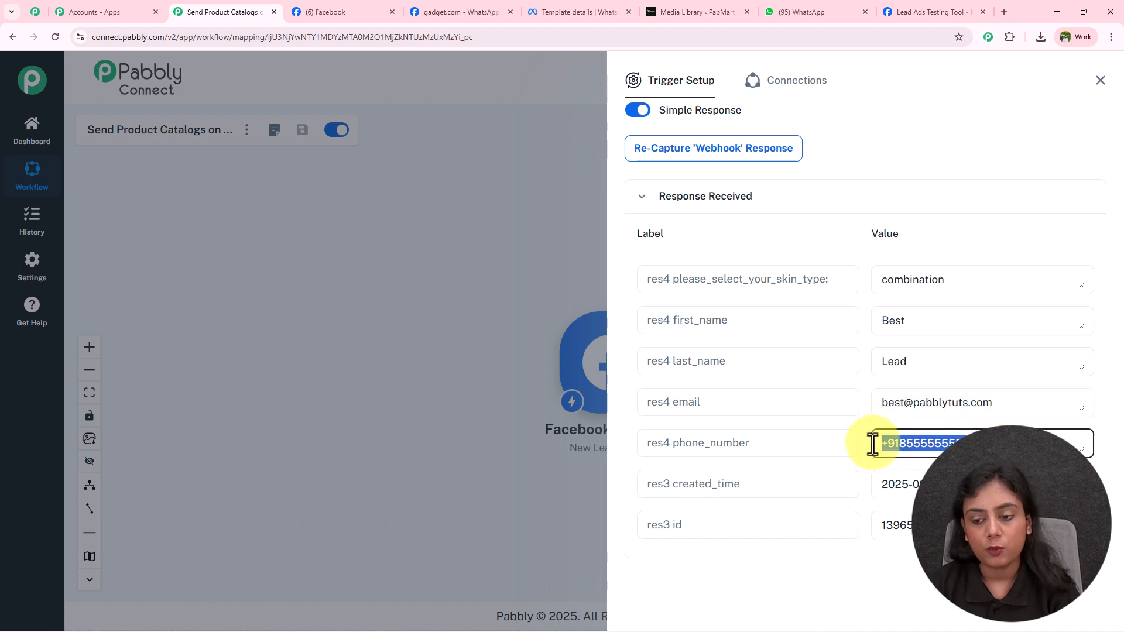
left_click(916, 483)
left_click_drag(916, 484, 885, 482)
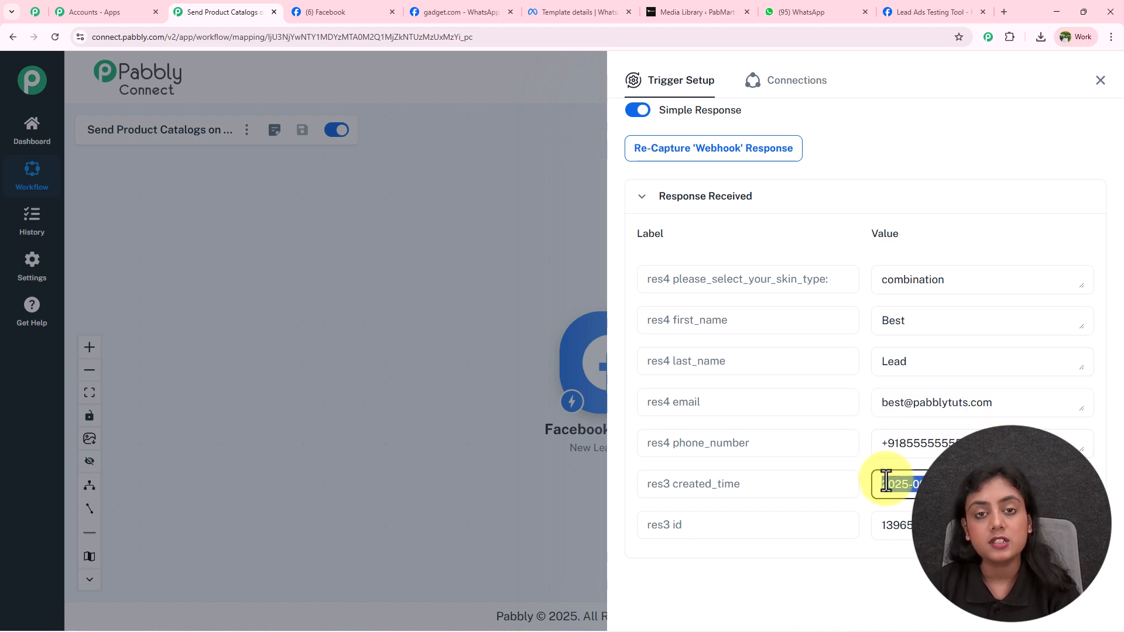
scroll(878, 471, "down", 5)
scroll(878, 471, "up", 5)
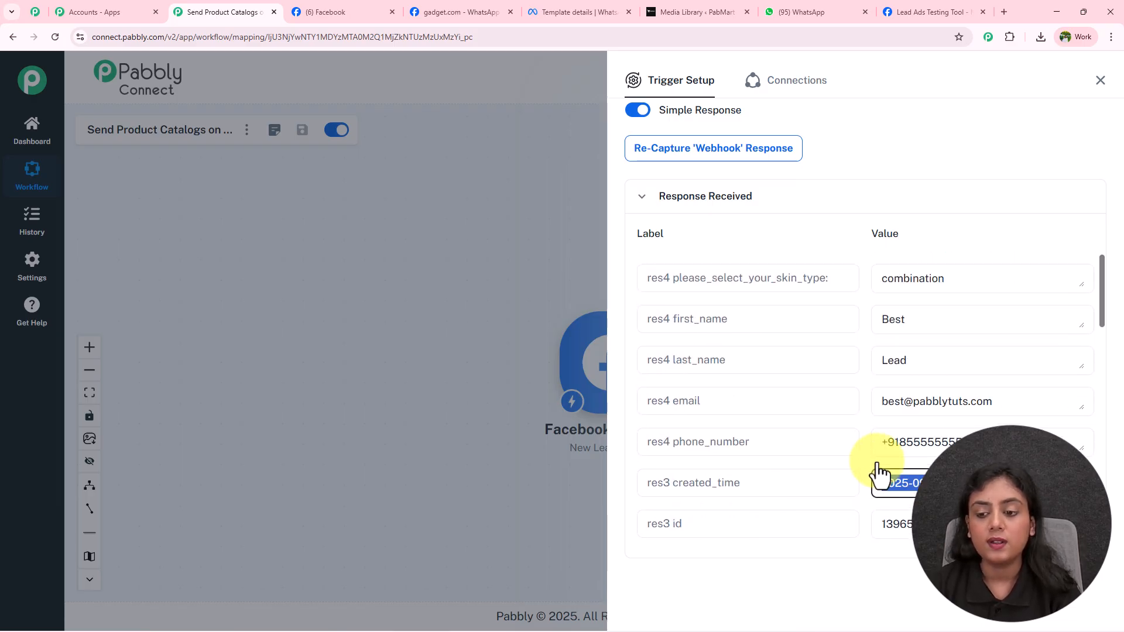
left_click(848, 171)
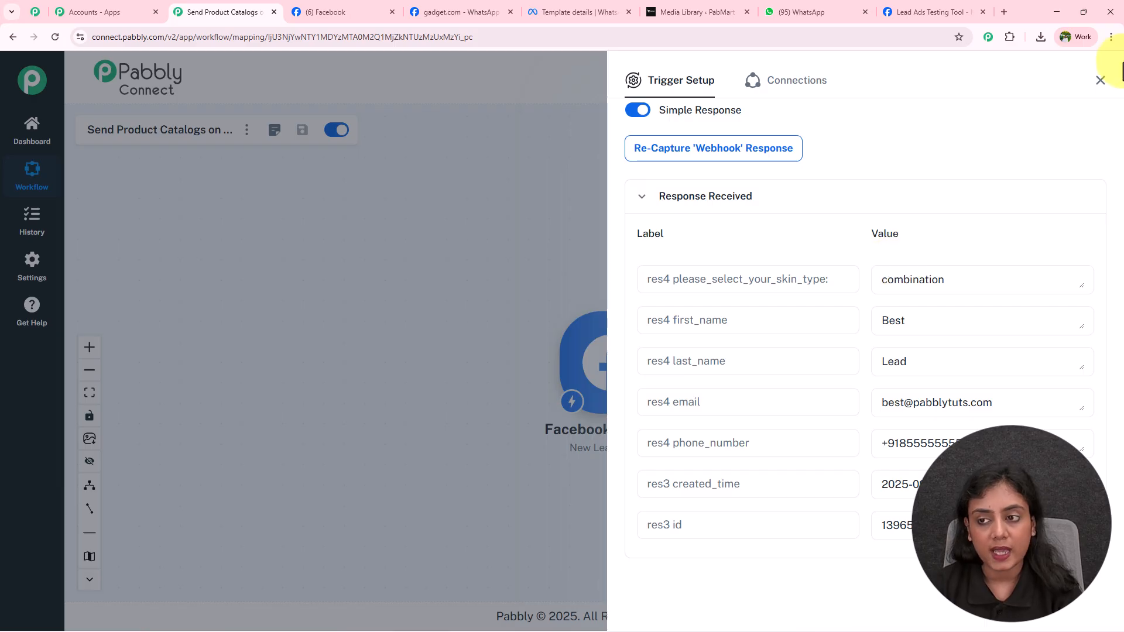
Step: Close the trigger setup and reposition the Facebook Lead Ads trigger on the canvas
left_click(1100, 80)
left_click_drag(638, 386, 328, 358)
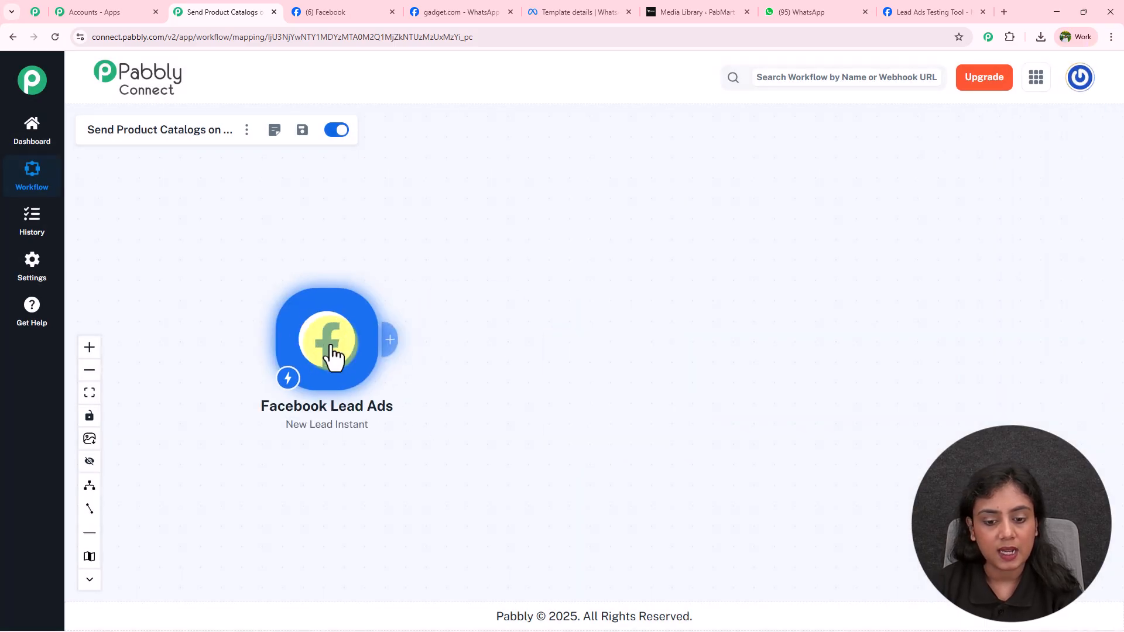
scroll(329, 358, "up", 3)
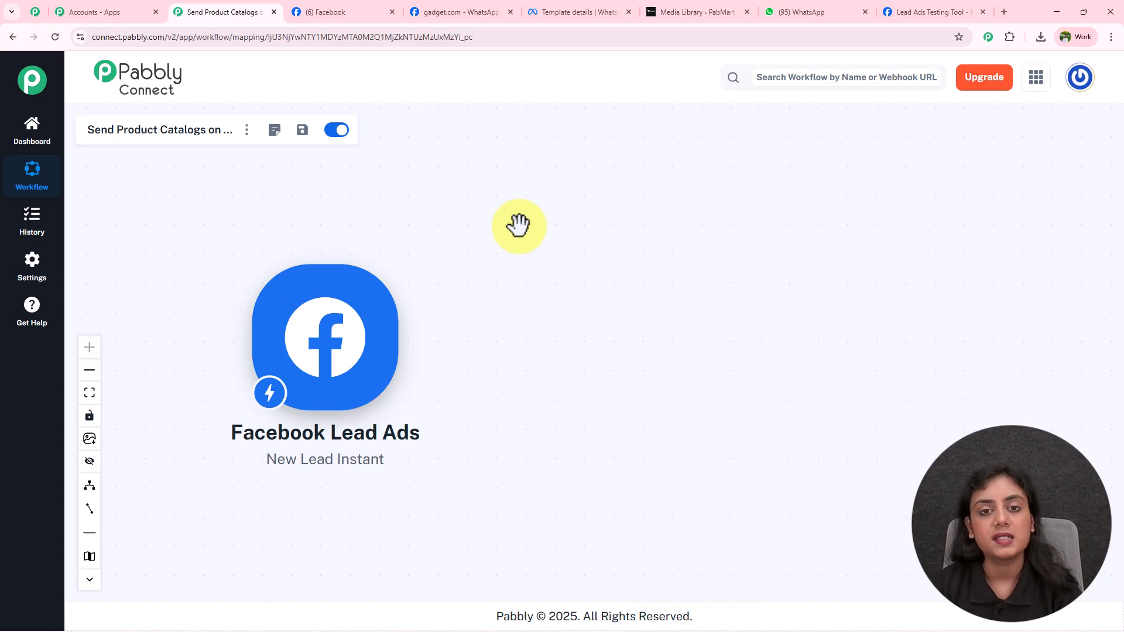
mouse_move(316, 338)
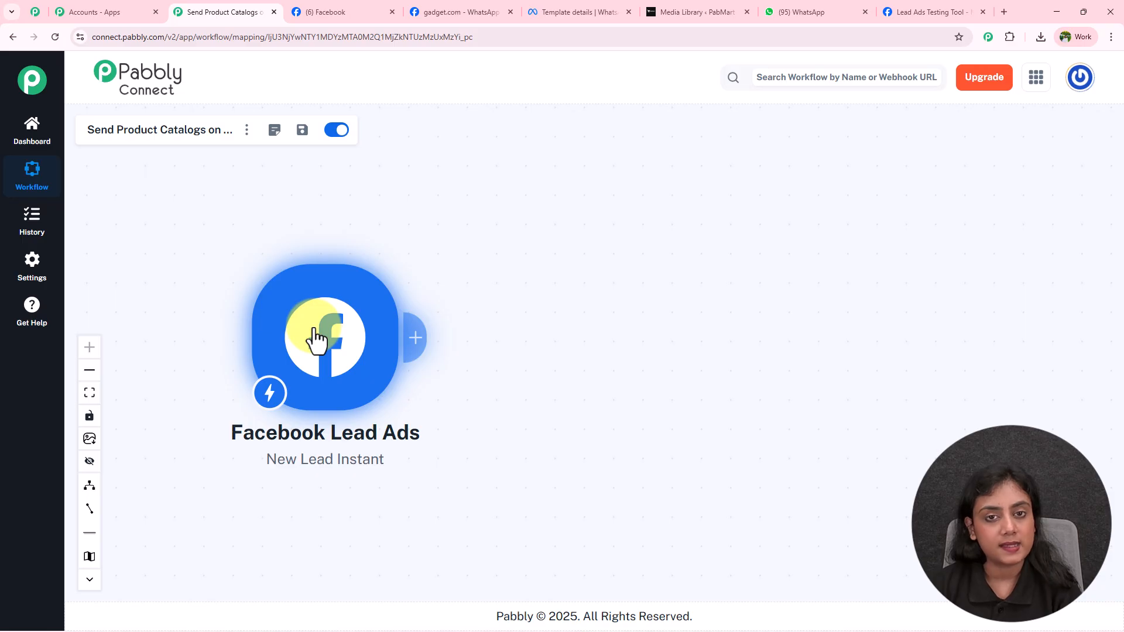
left_click(599, 12)
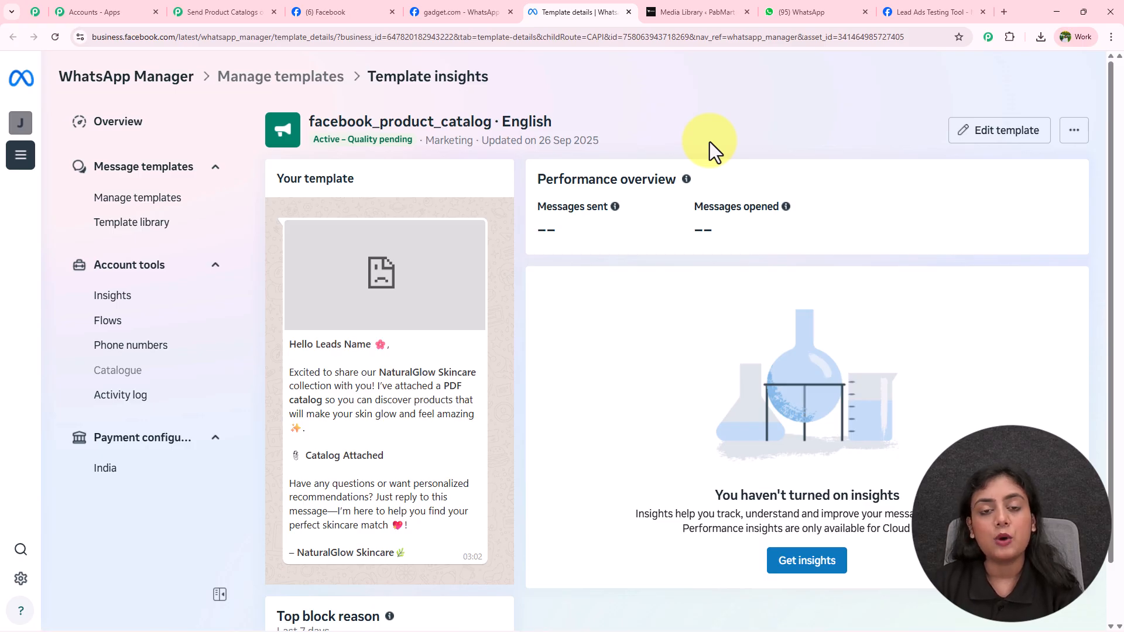
Step: Review the facebook_product_catalog message and check its {{1}} Leads Name variable in the editor
left_click_drag(288, 343, 456, 560)
left_click(457, 560)
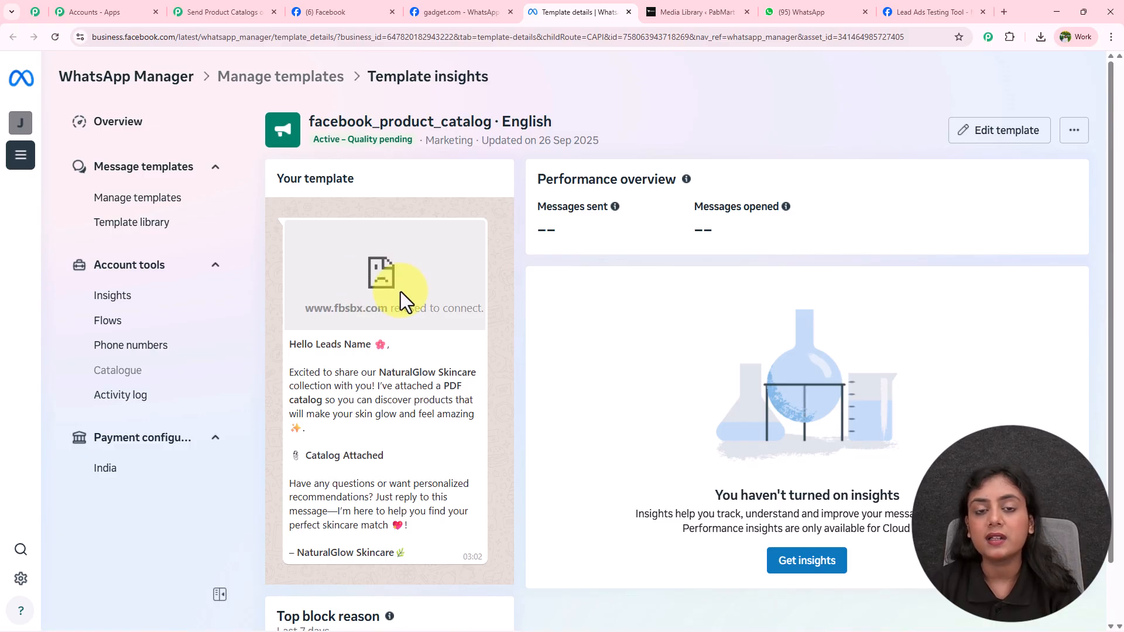
left_click(989, 151)
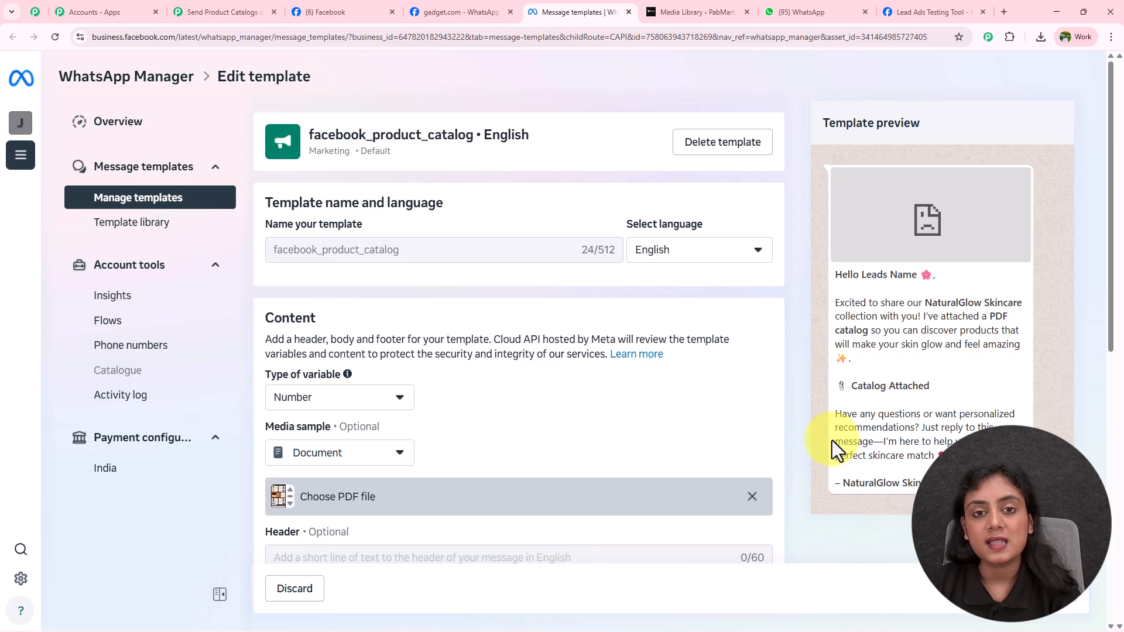
scroll(502, 382, "down", 3)
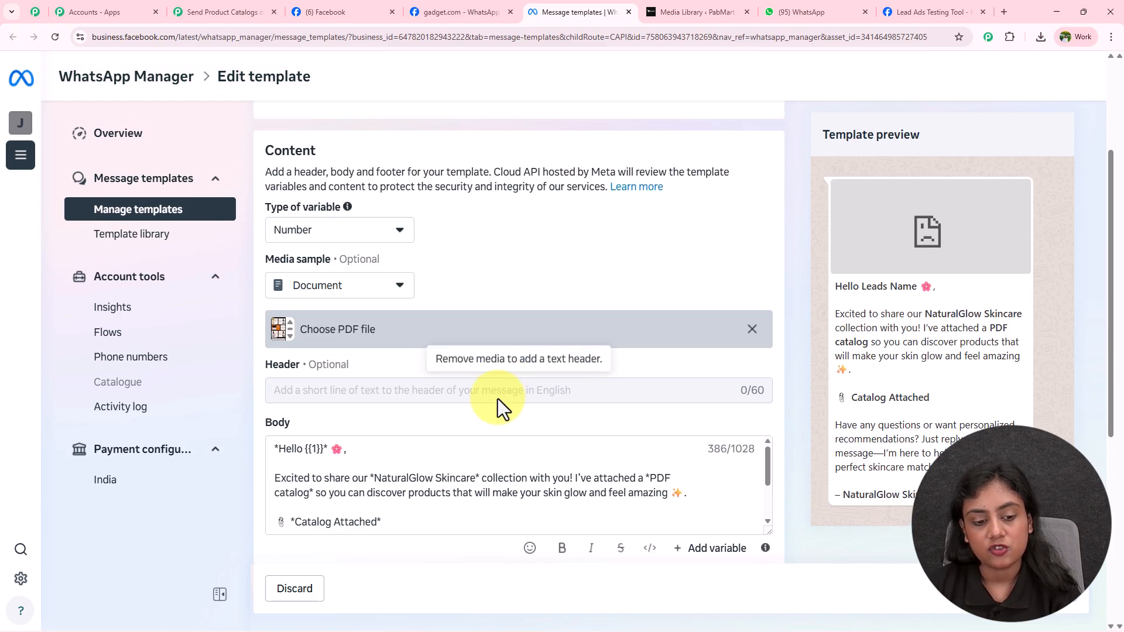
left_click(306, 448)
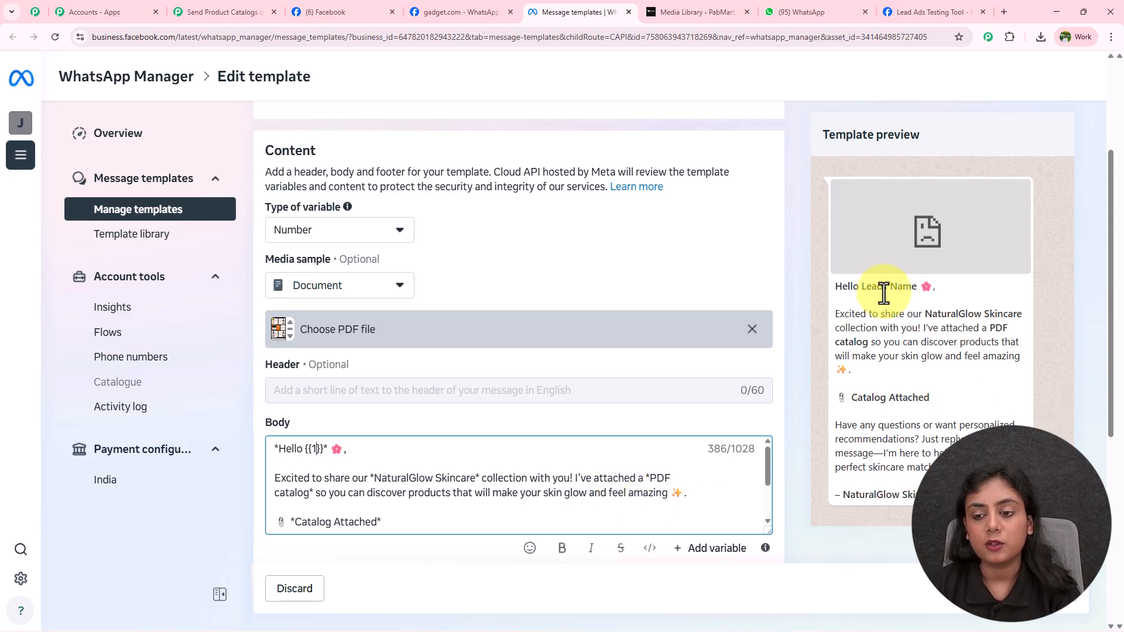
left_click_drag(861, 286, 937, 286)
left_click(954, 366)
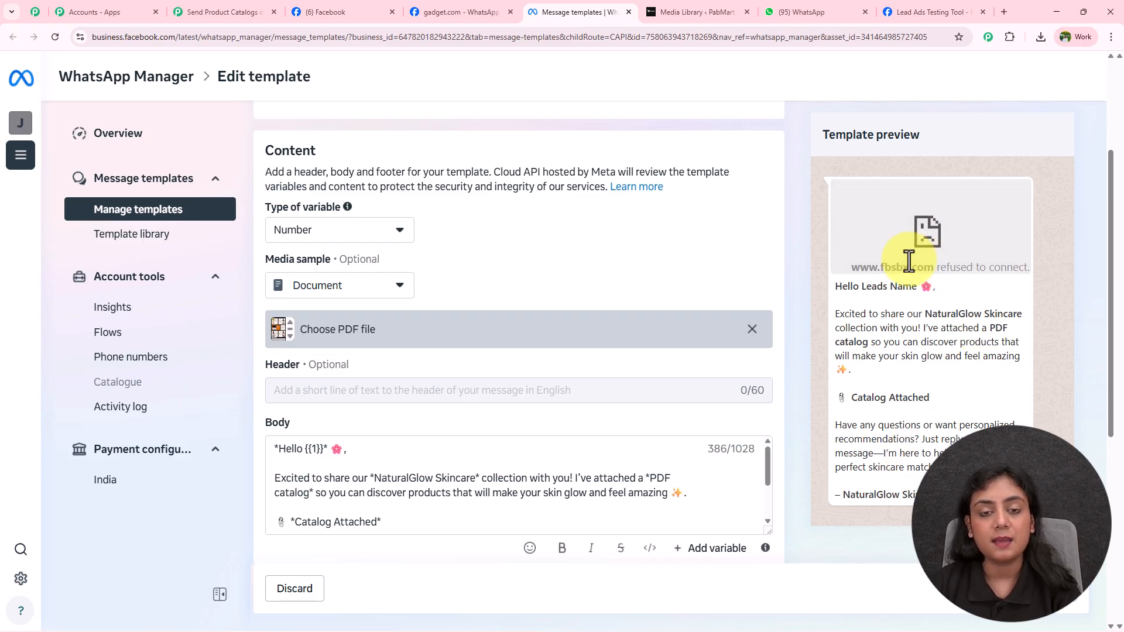
left_click(237, 8)
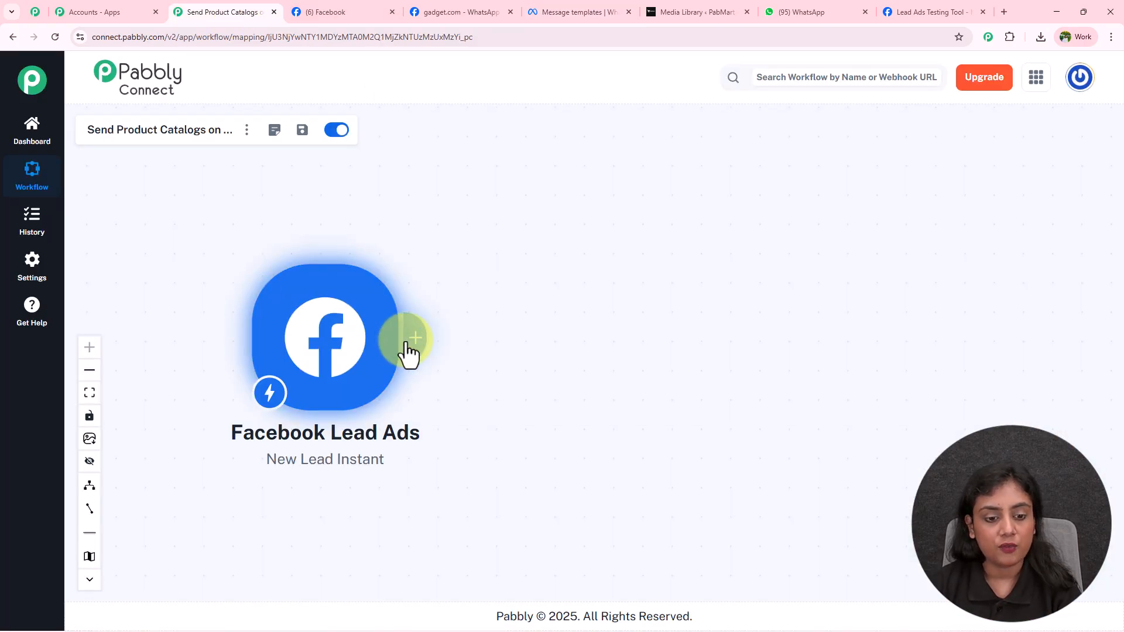
Step: Add a WhatsApp Cloud API action with the Send Template Message (New) event
left_click(414, 342)
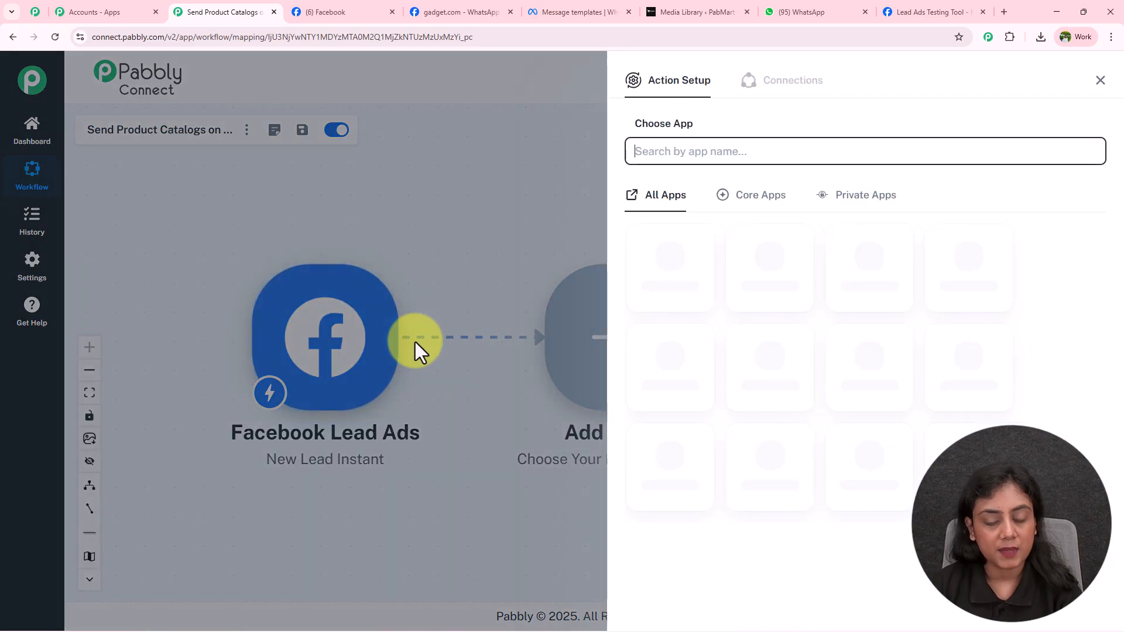
type("WhatsApp")
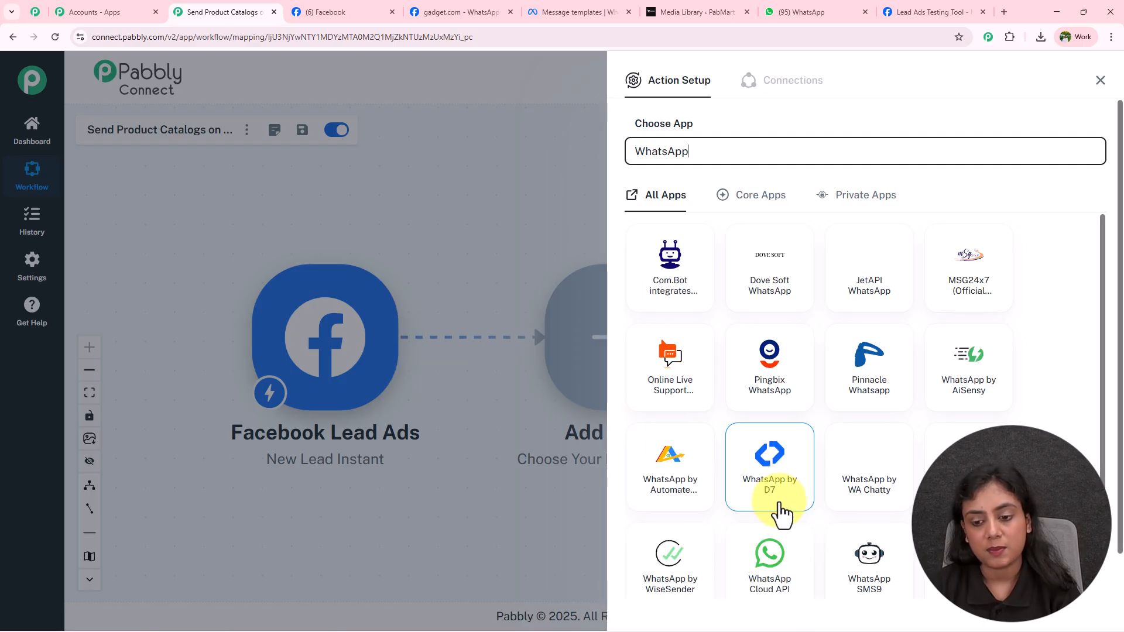
left_click(770, 575)
left_click(770, 221)
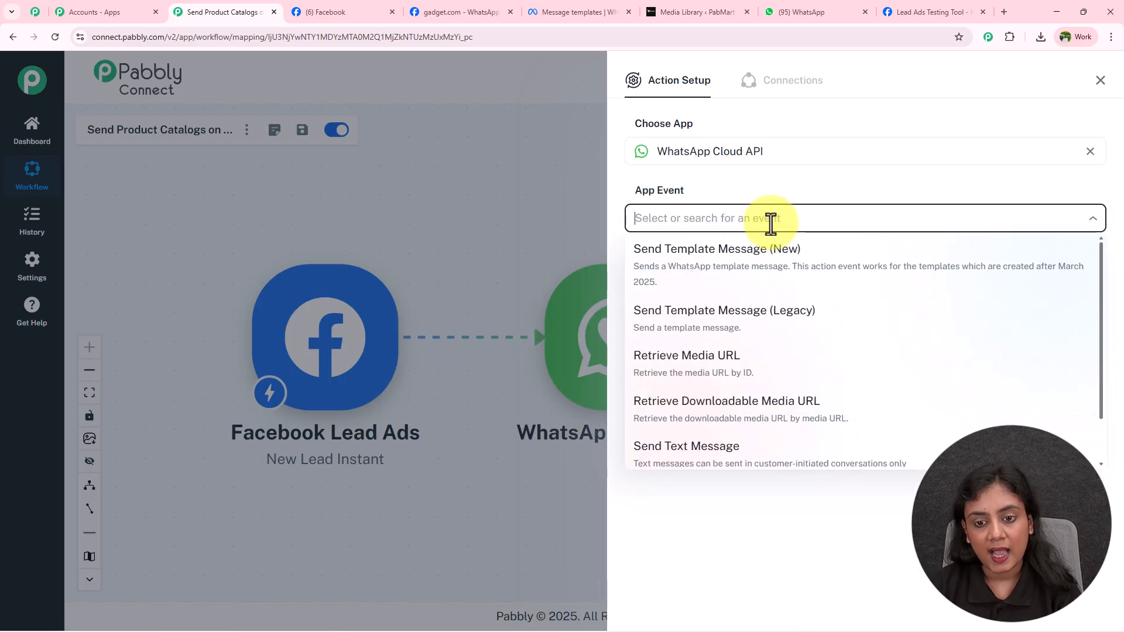
left_click(770, 257)
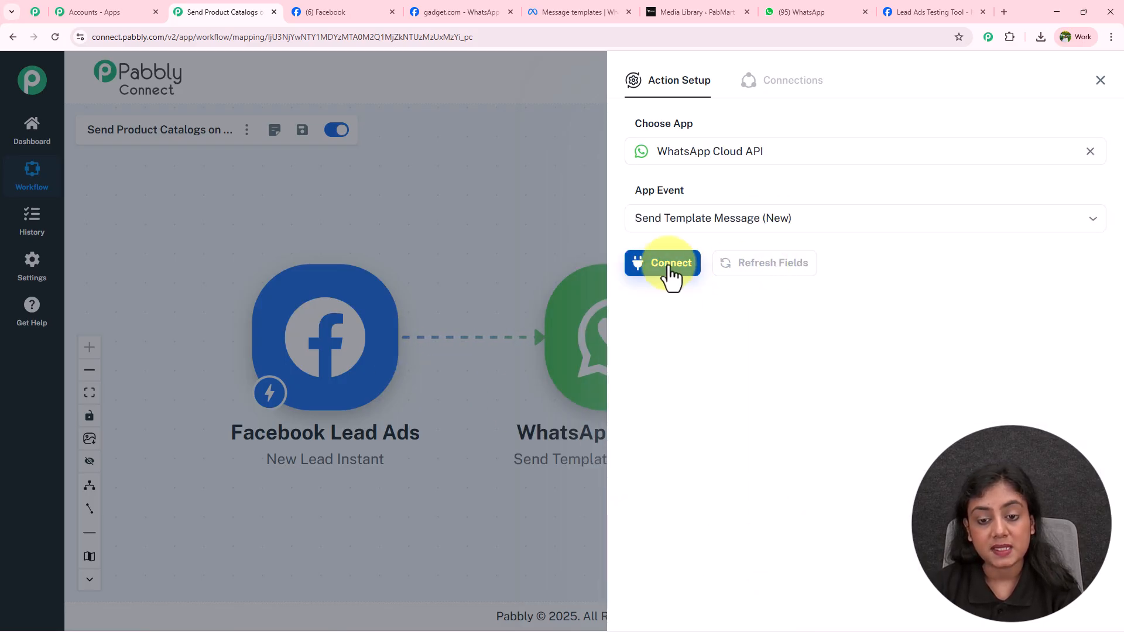
Step: Start adding a new WhatsApp Cloud API connection rather than an existing one
left_click(671, 264)
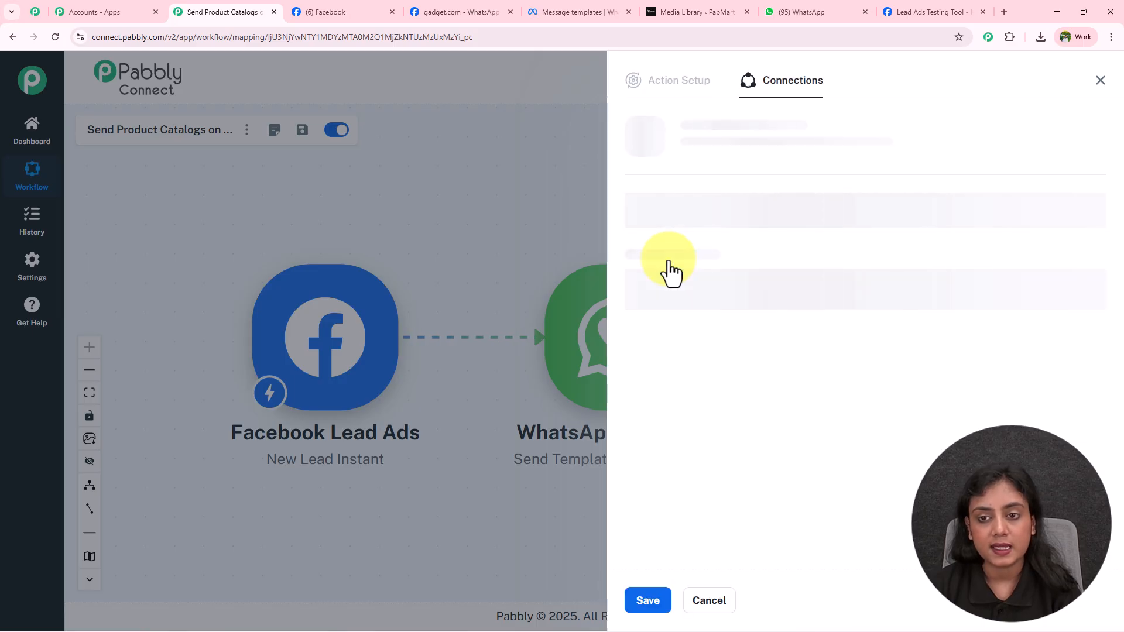
left_click(834, 243)
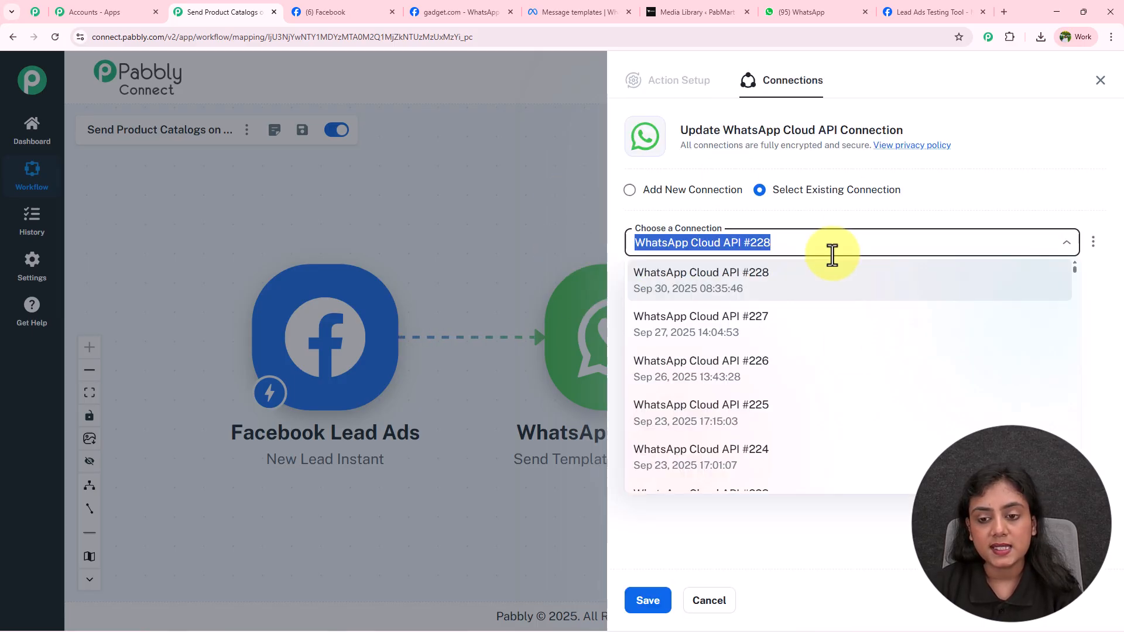
left_click(788, 221)
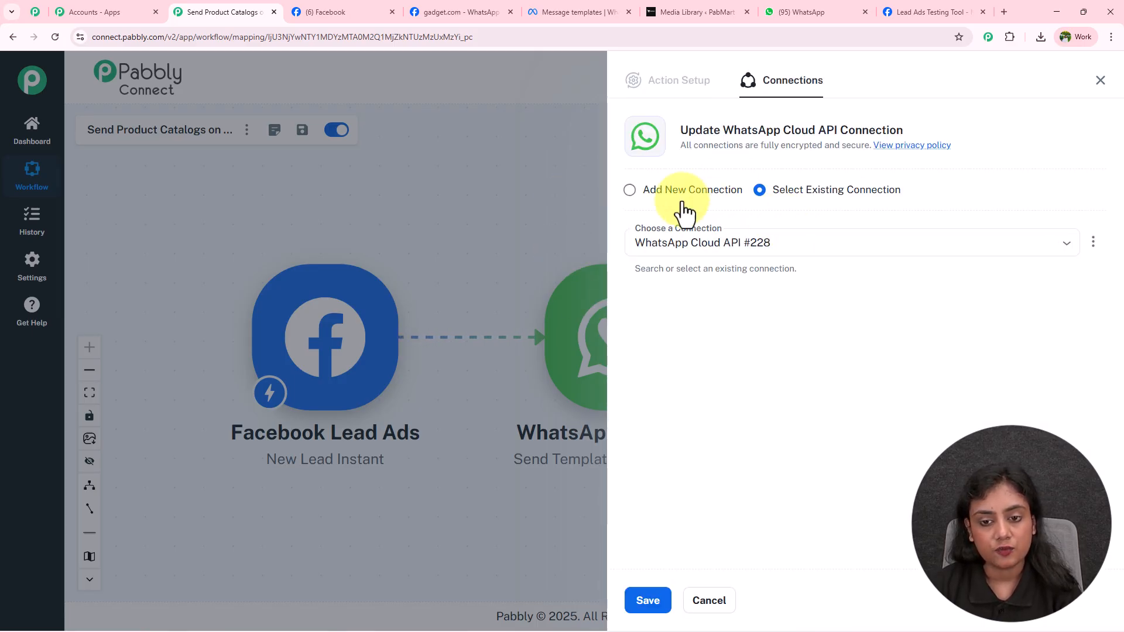
left_click(631, 190)
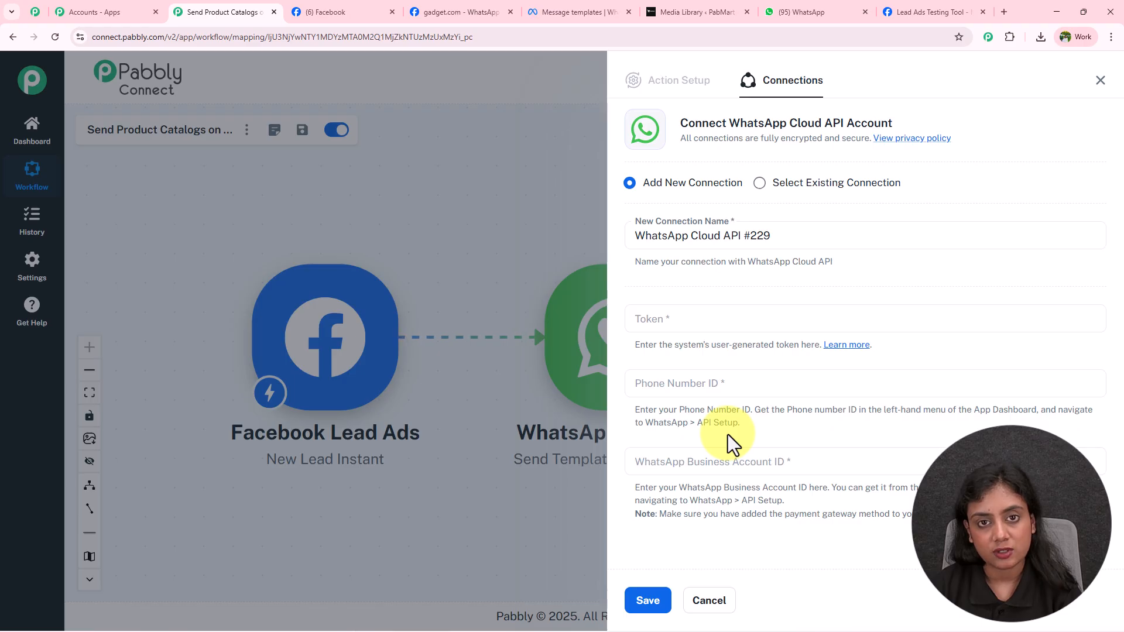
left_click(462, 12)
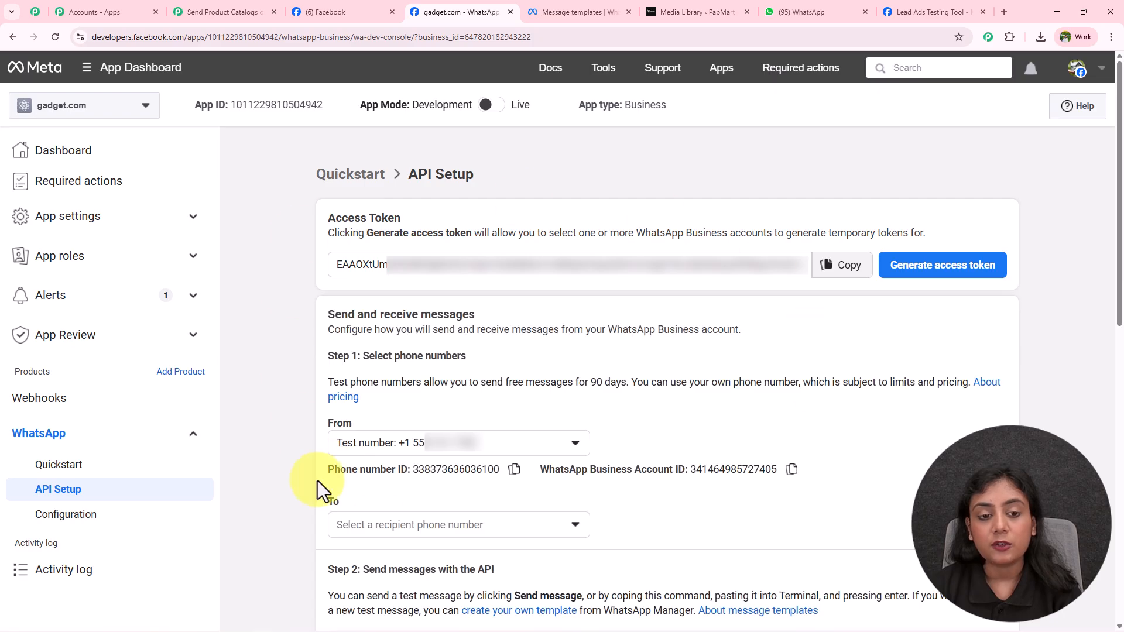
Step: Open the Token field's Learn more help thread from the Pabbly connection form
left_click(190, 11)
left_click(847, 346)
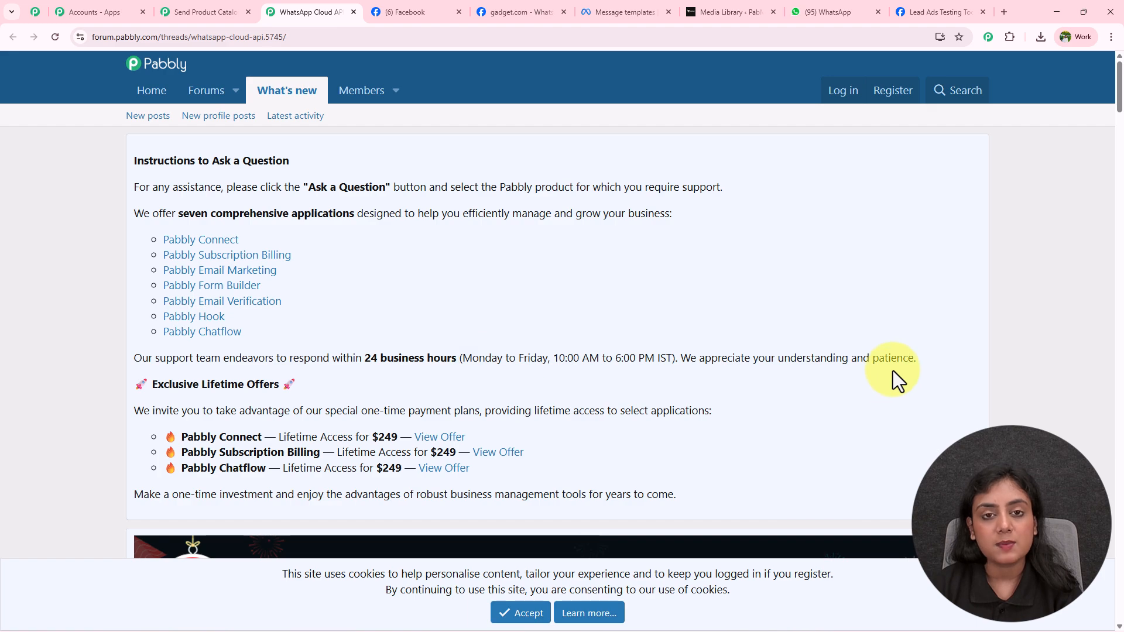
Step: Browse the forum thread's videos, then close the help thread
scroll(893, 371, "down", 10)
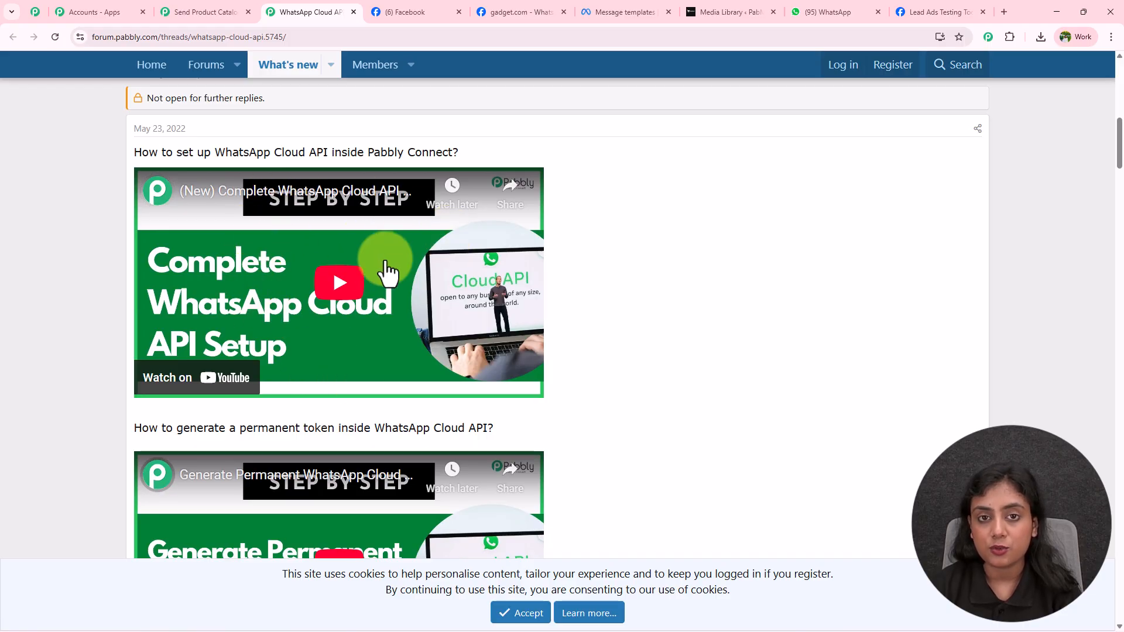
scroll(386, 271, "down", 3)
scroll(387, 271, "down", 1)
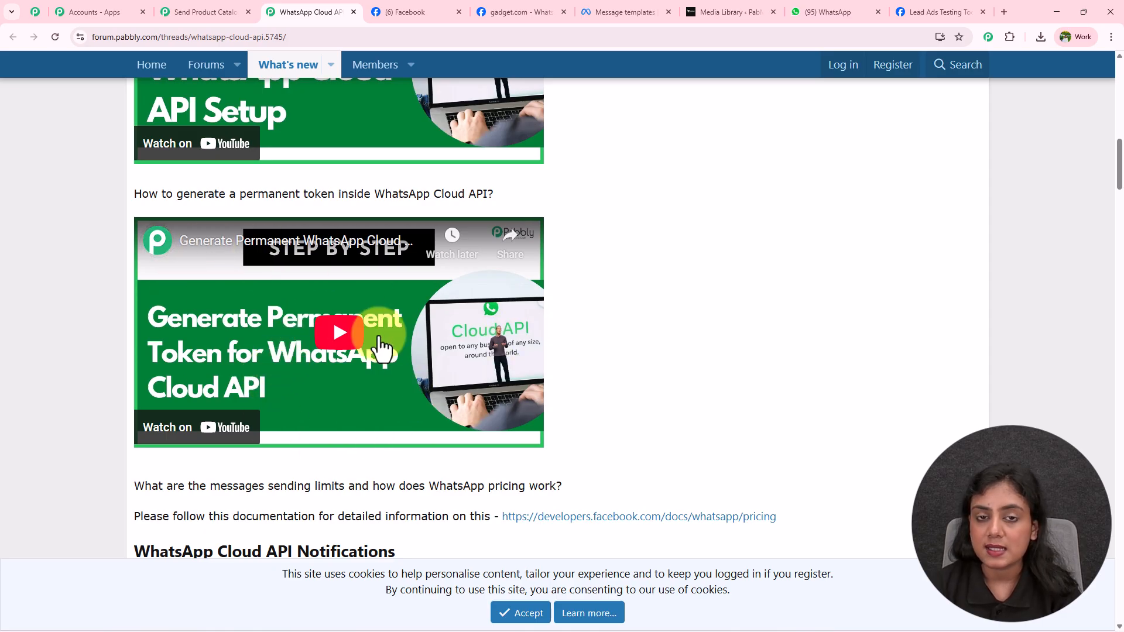
scroll(382, 345, "up", 3)
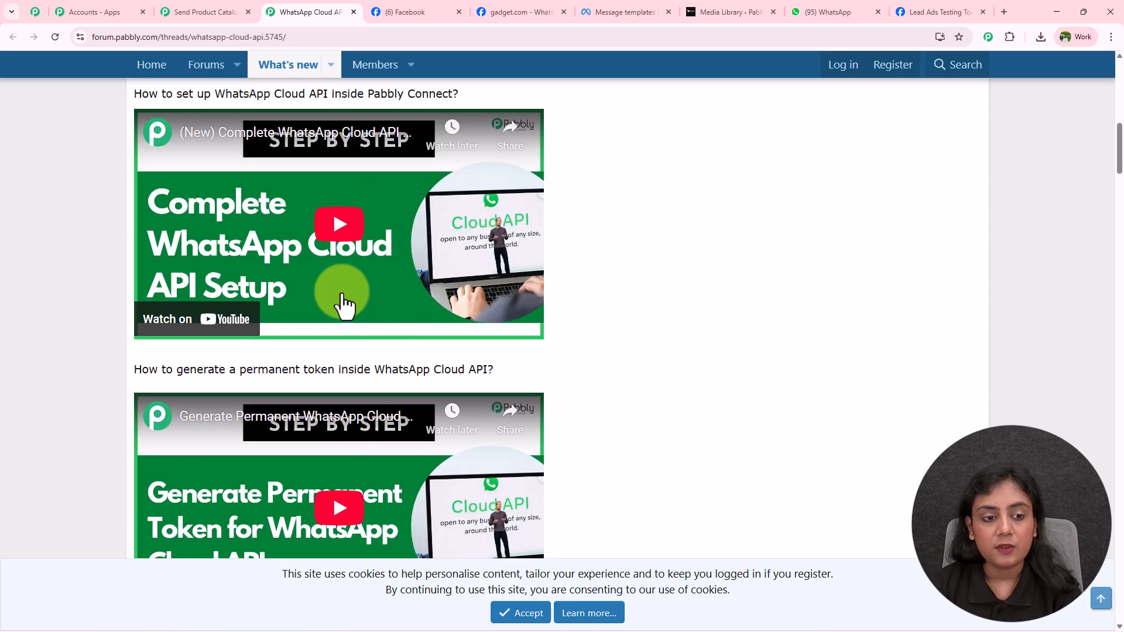
left_click(353, 11)
Step: Copy Meta's temporary access token and paste it into the connection's Token field
left_click(387, 12)
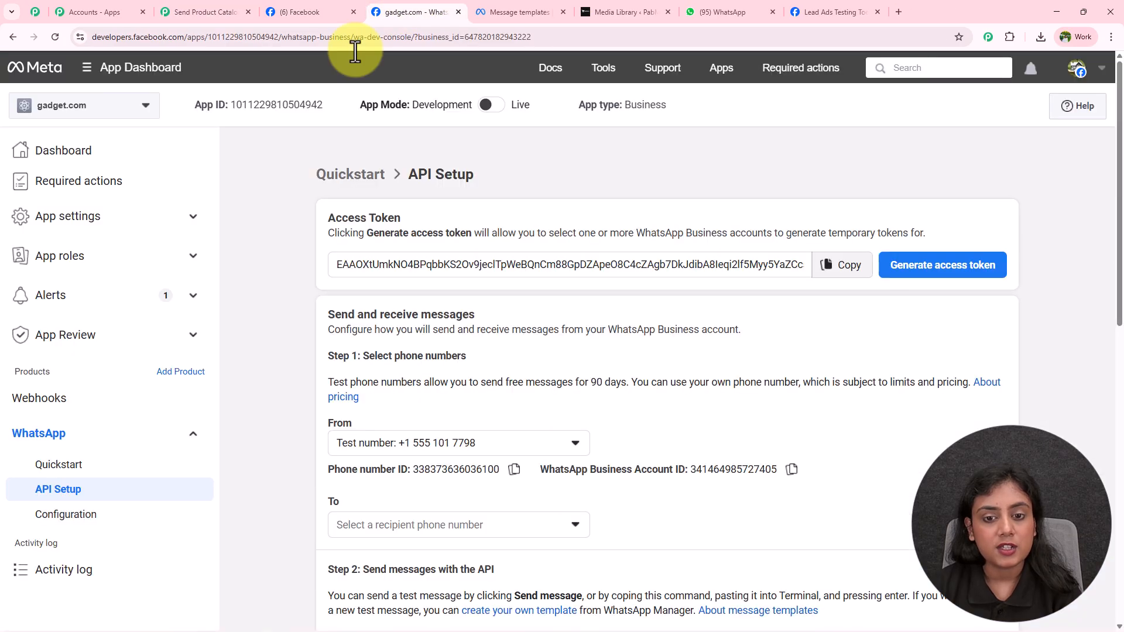
left_click(843, 269)
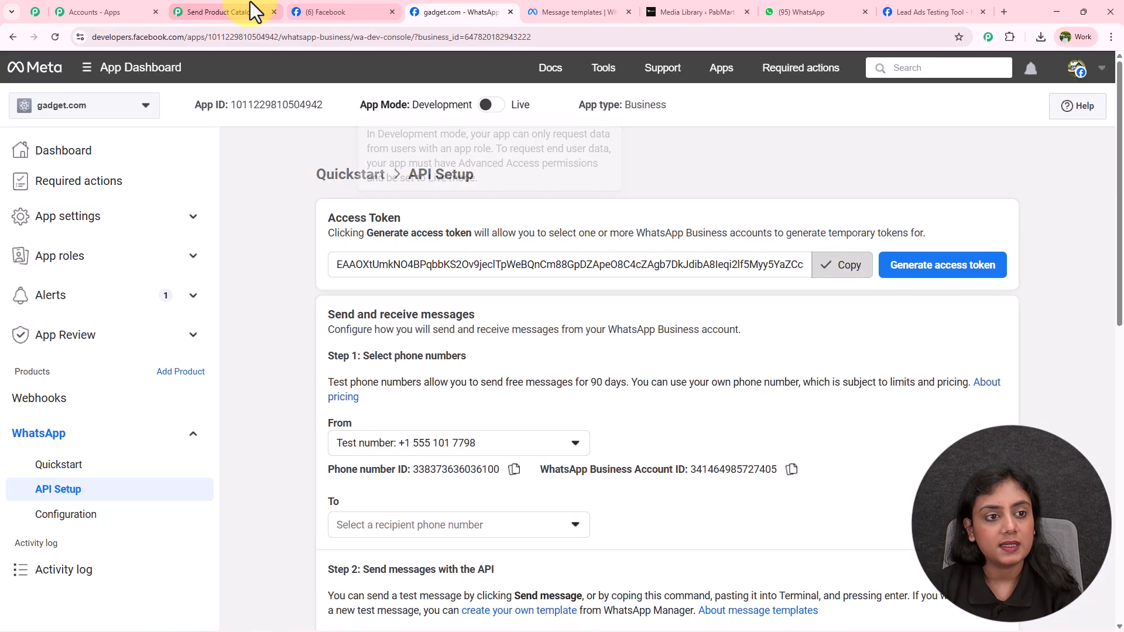
left_click(246, 12)
left_click(771, 318)
key("ctrl+v")
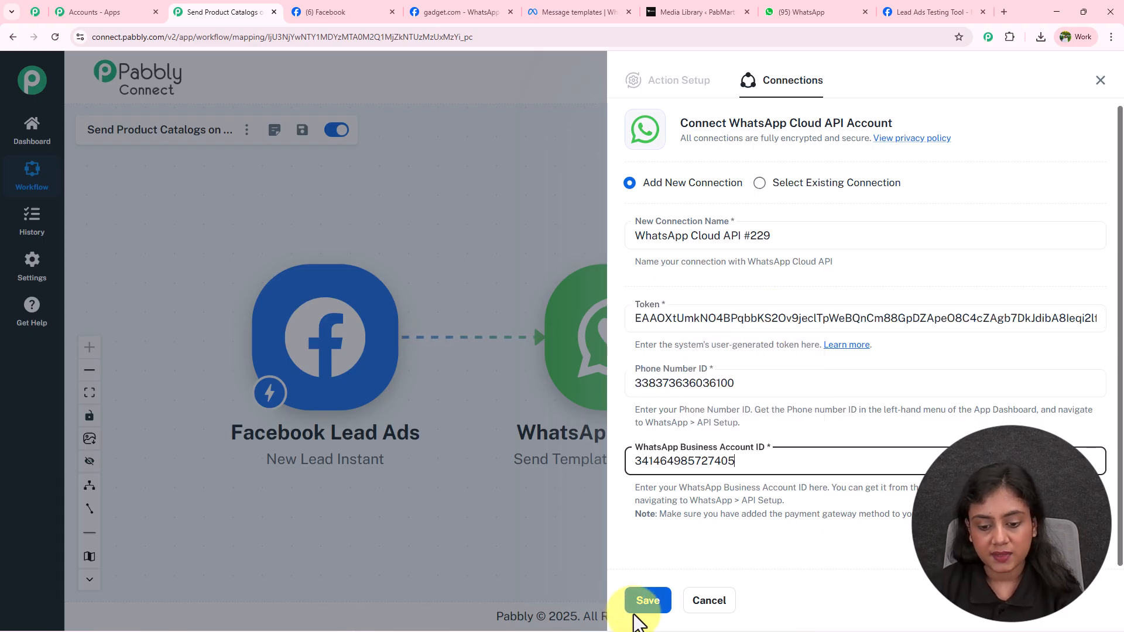
Step: Save the connection and map '1. res4 phone_number' from Facebook Lead Ads as the Receiver
left_click(644, 603)
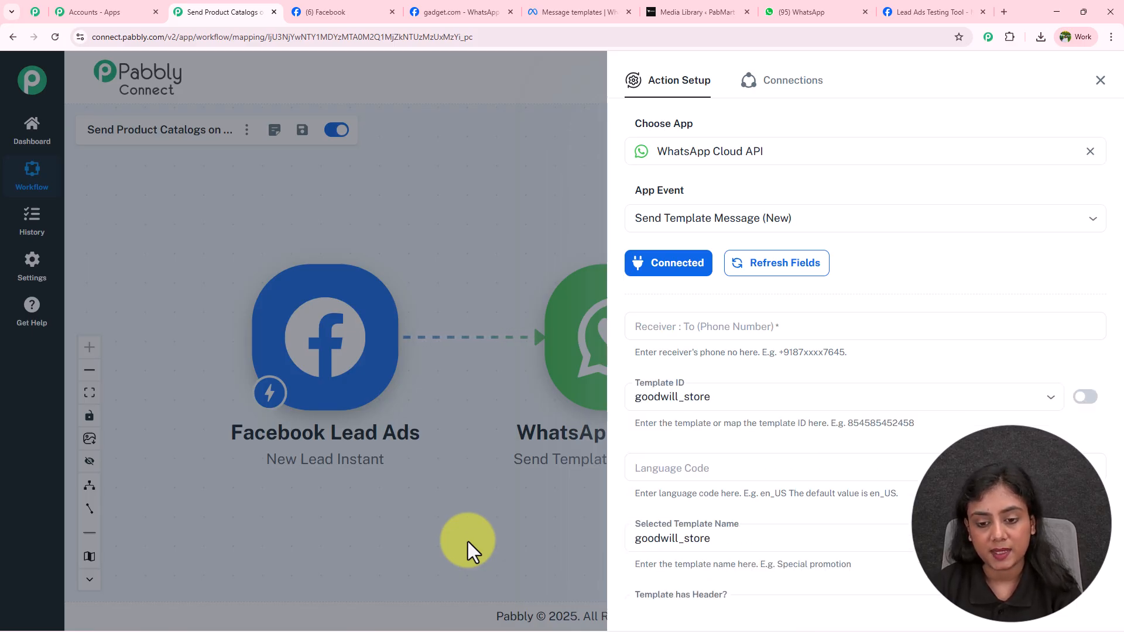
left_click(640, 328)
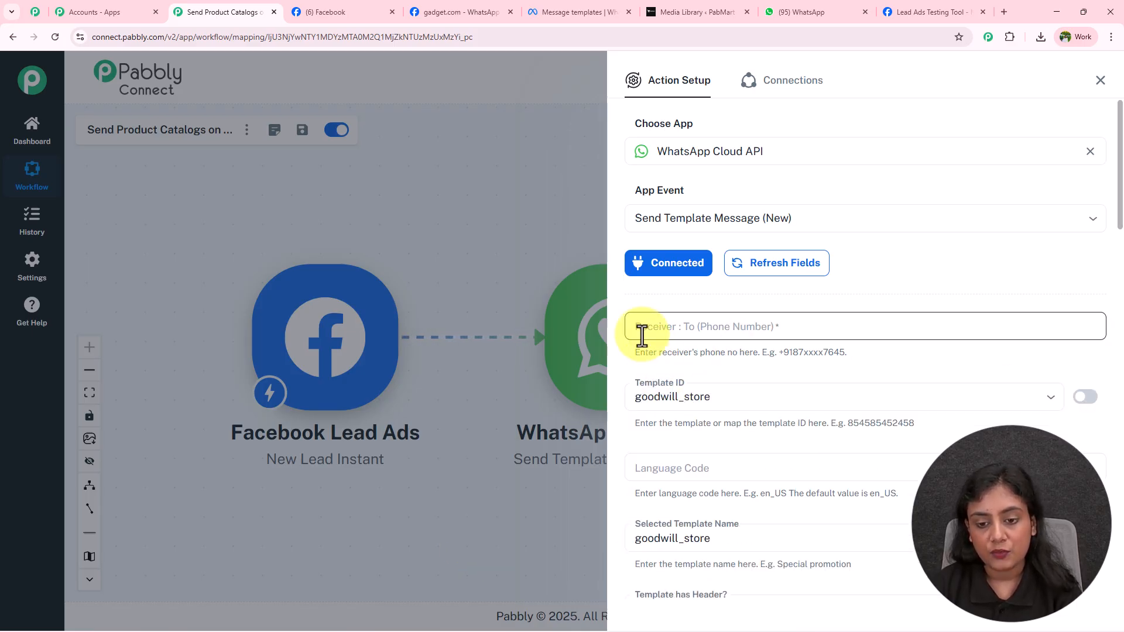
left_click(697, 329)
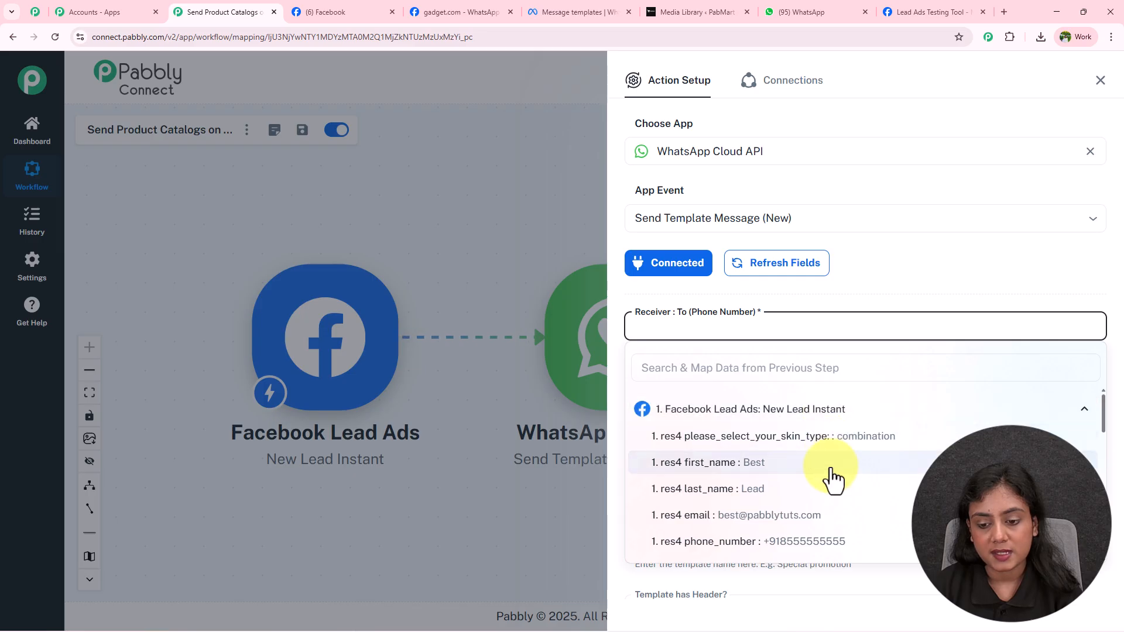
left_click(879, 542)
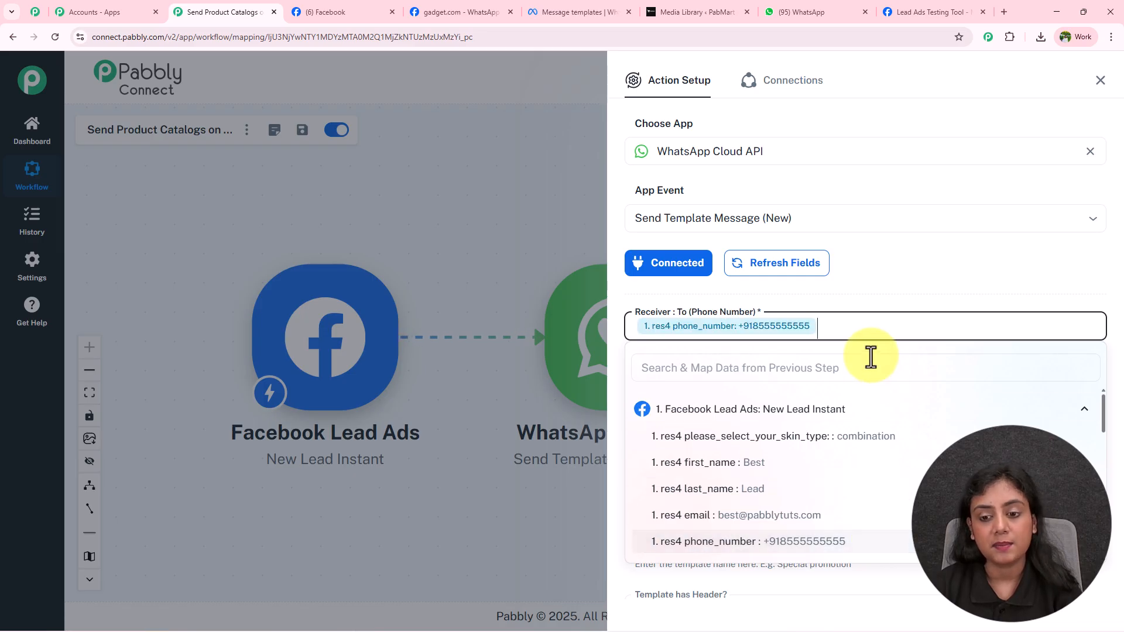
left_click(872, 303)
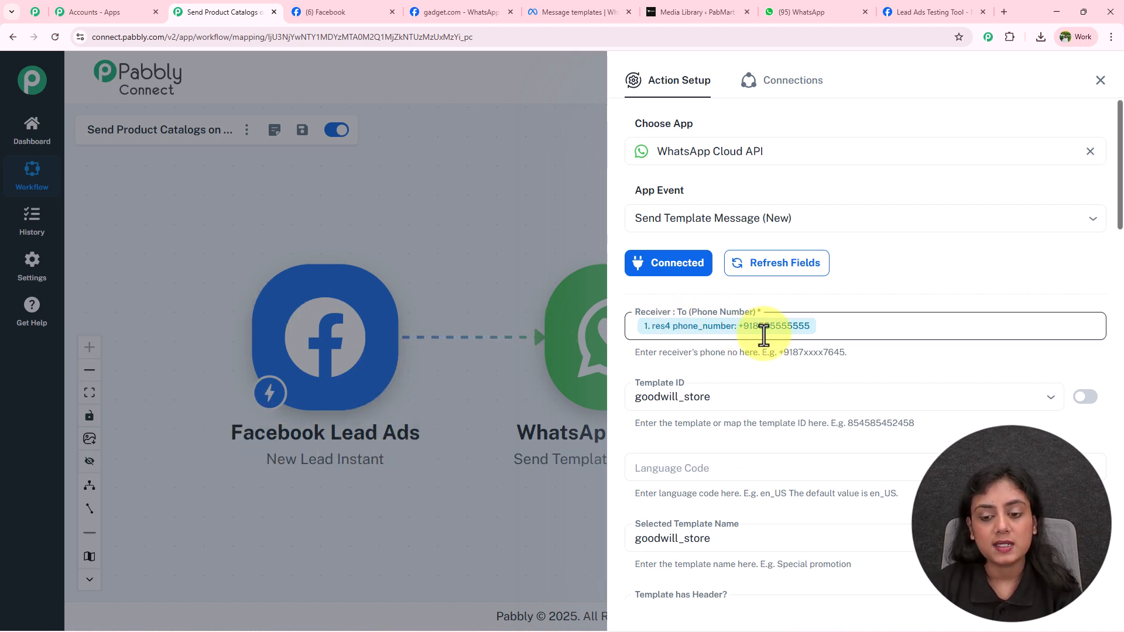
scroll(760, 301, "down", 3)
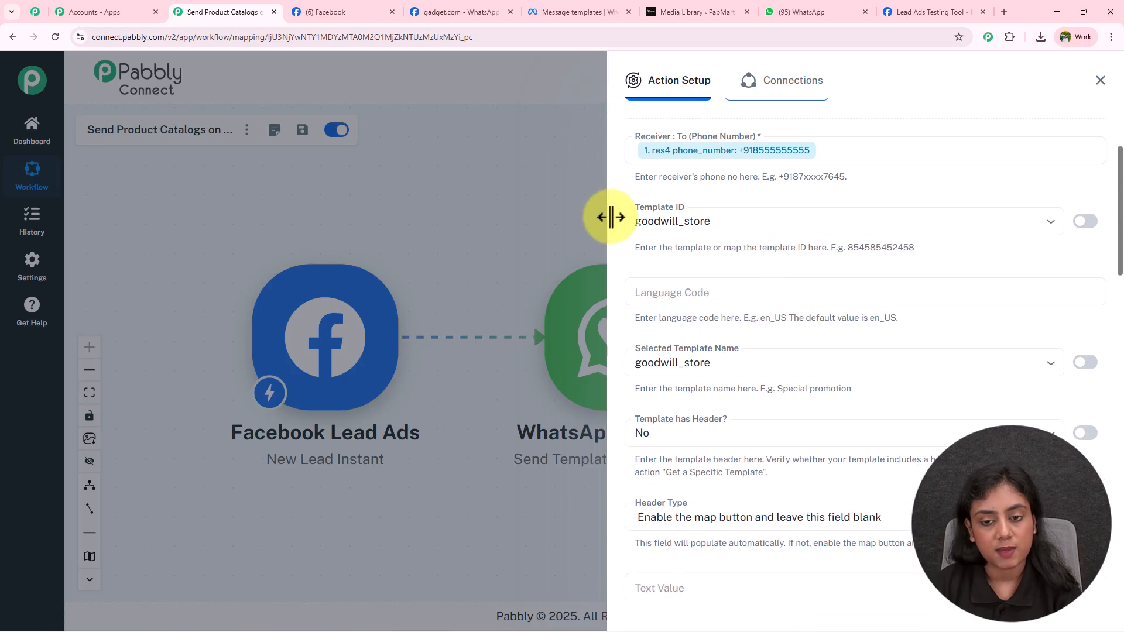
left_click(588, 7)
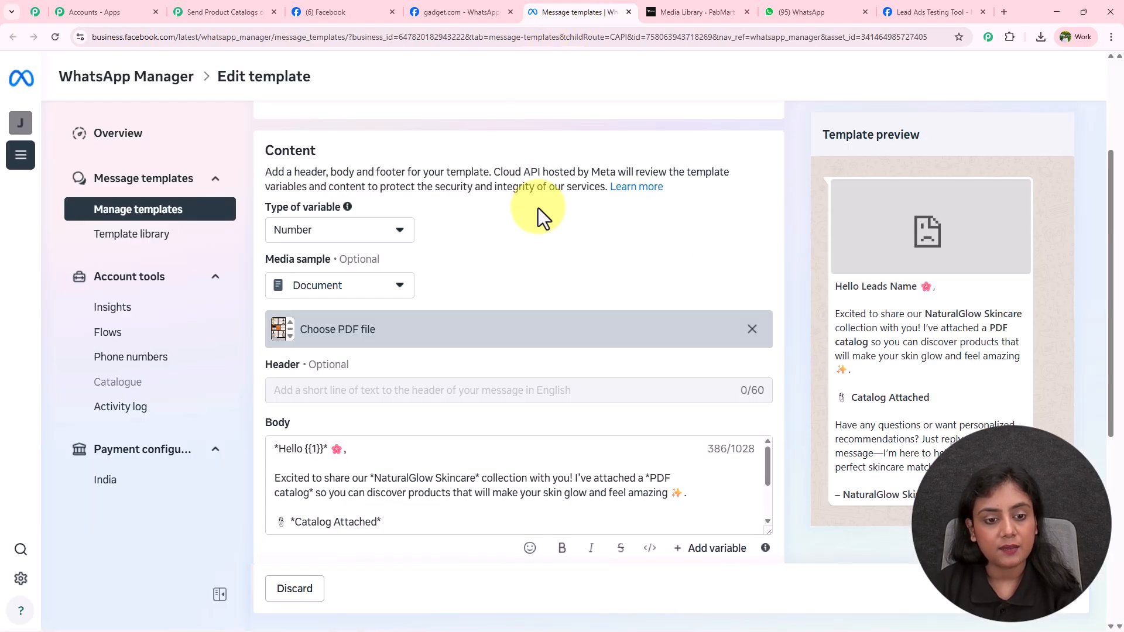
Step: Select facebook_product_catalog as the Template ID
scroll(532, 196, "up", 3)
left_click_drag(307, 135, 468, 134)
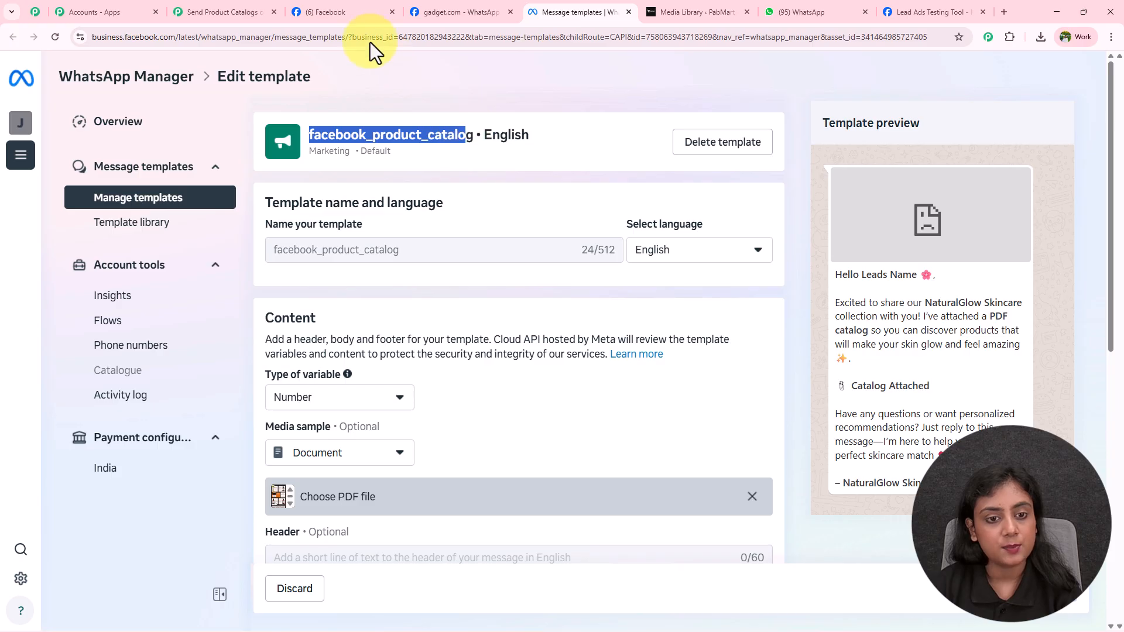
left_click(222, 10)
left_click(828, 216)
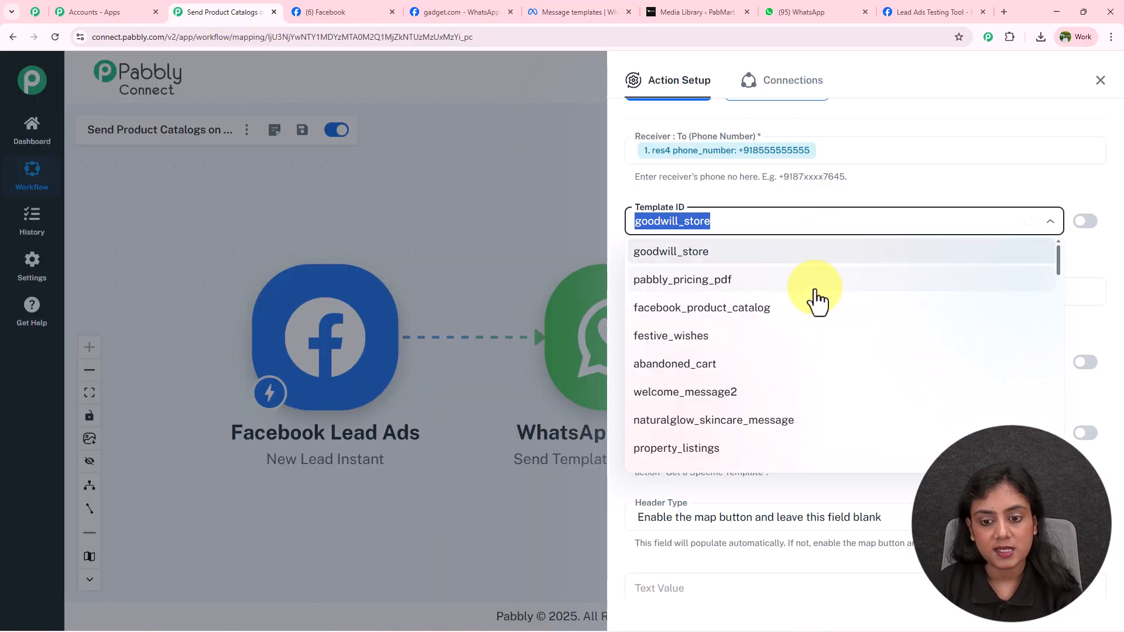
left_click(809, 308)
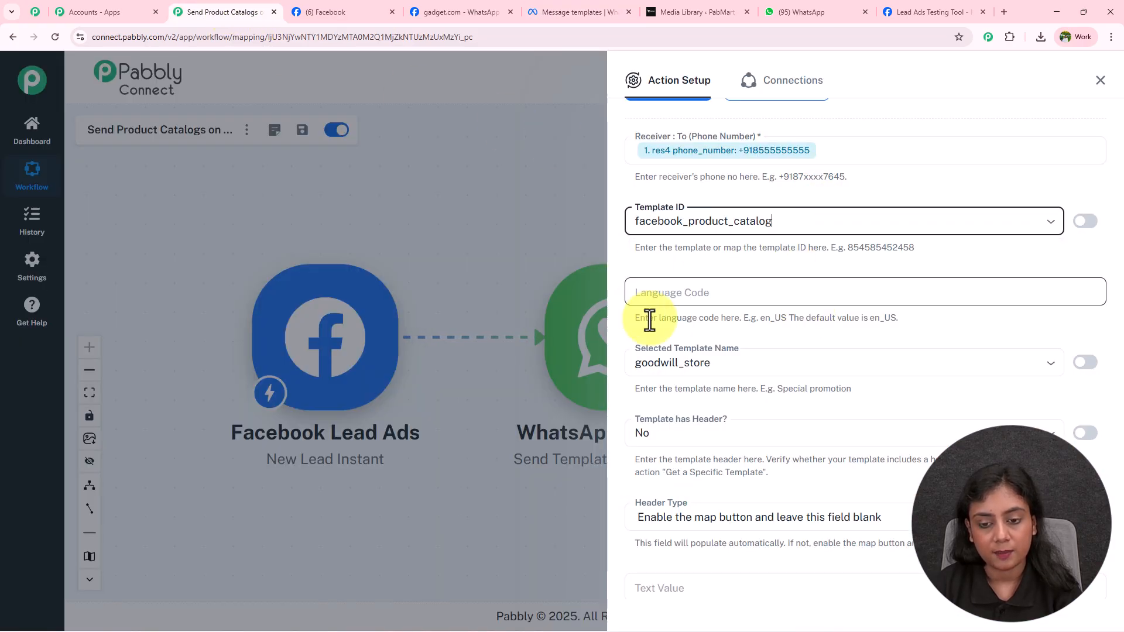
Step: Enter language code en, matching the template's English language
left_click(553, 8)
double_click(505, 135)
left_click(222, 12)
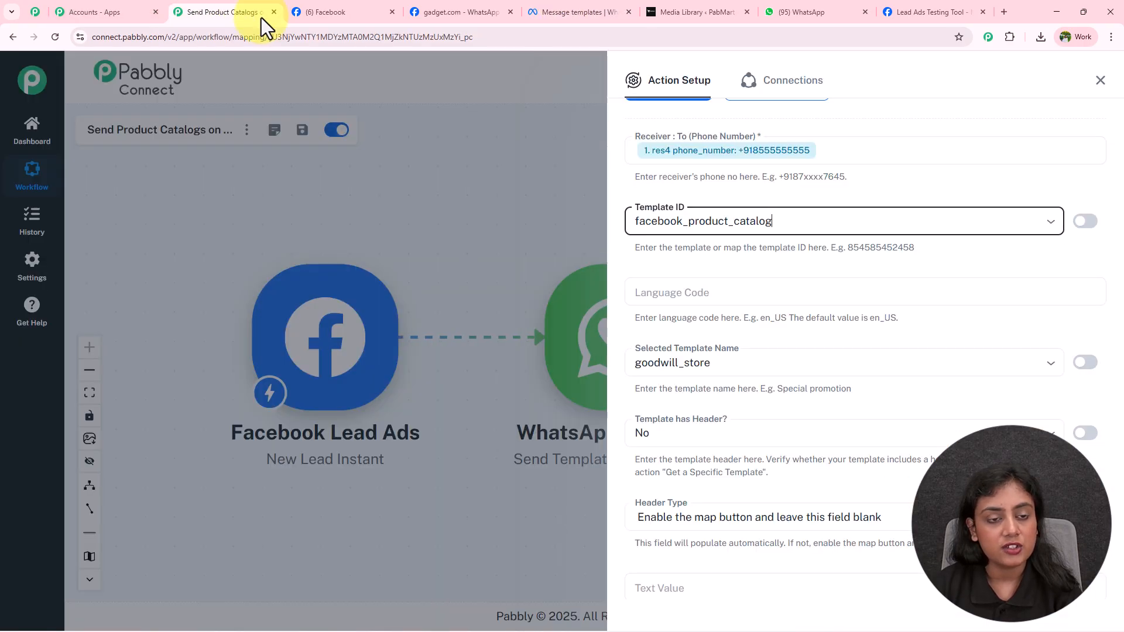
left_click(763, 288)
type("en")
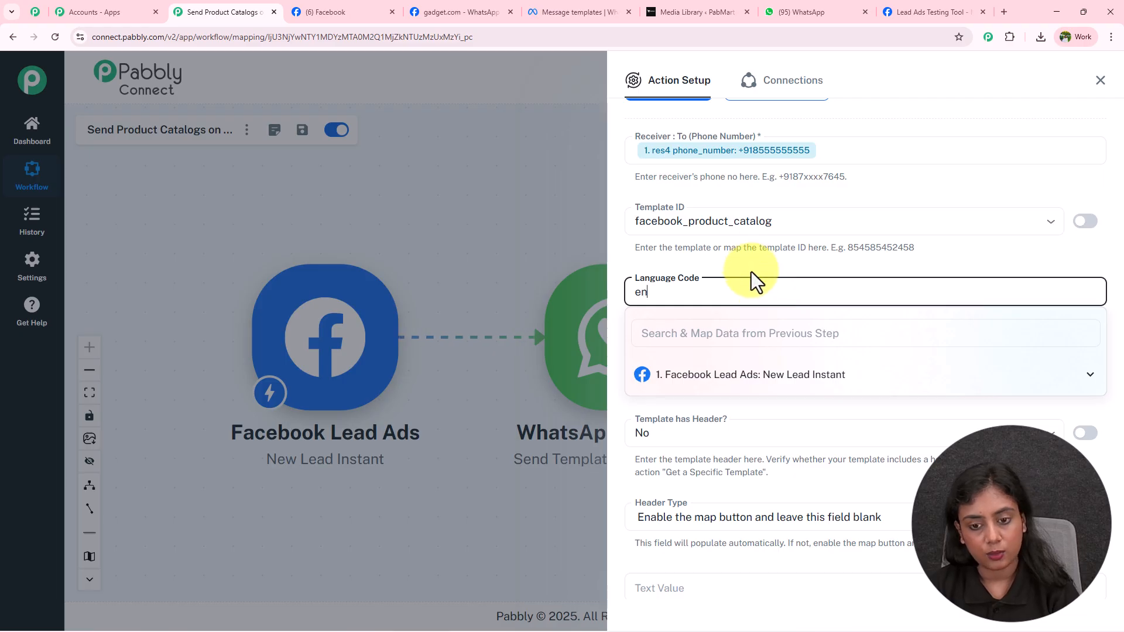
left_click(751, 273)
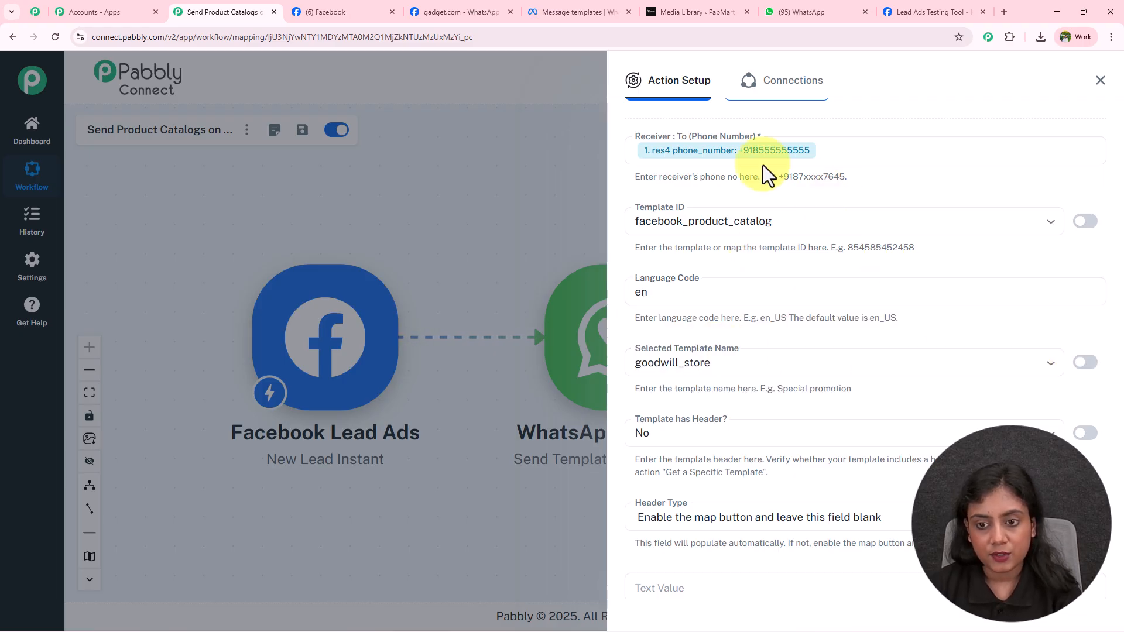
Step: Refresh the template fields and set Template has Header? to Yes
scroll(764, 166, "up", 2)
left_click(765, 204)
scroll(907, 239, "down", 1)
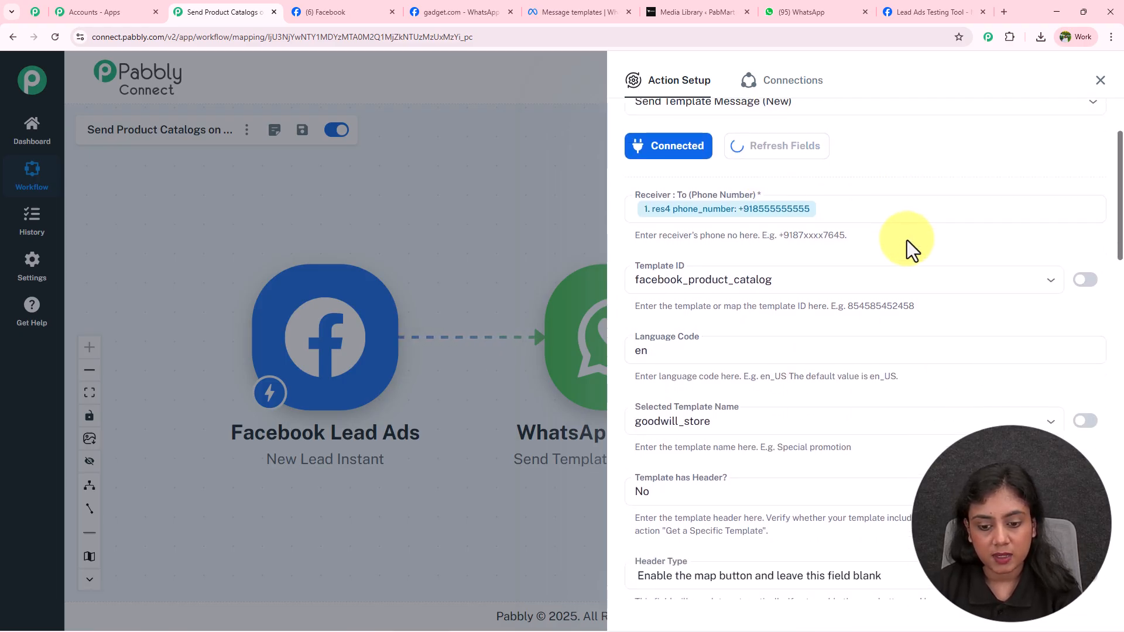
scroll(907, 239, "down", 2)
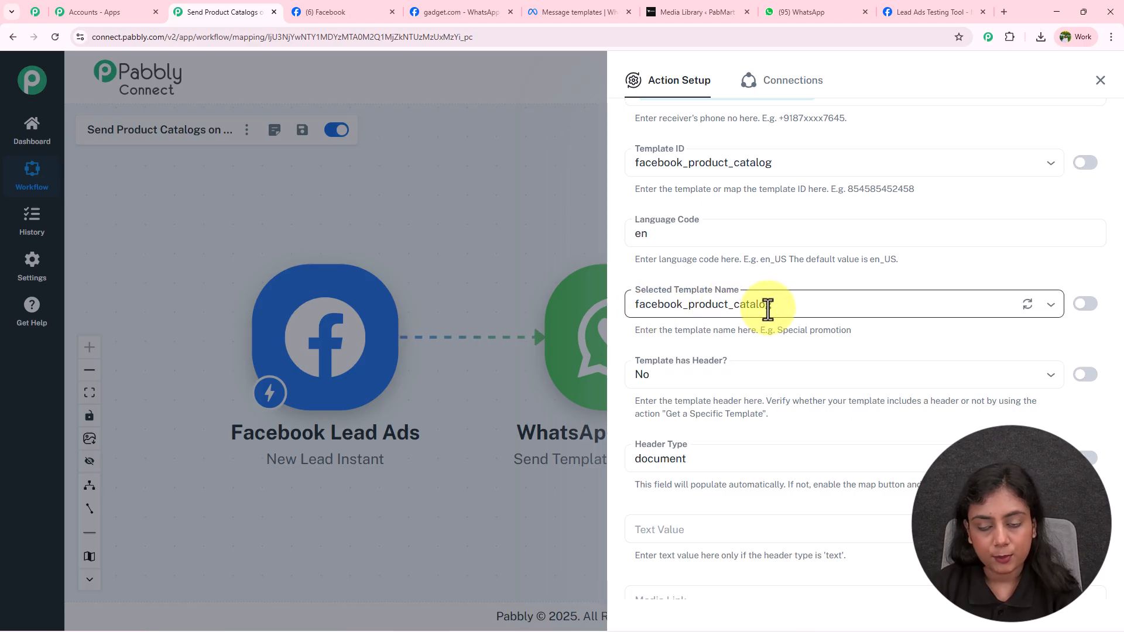
scroll(777, 336, "down", 2)
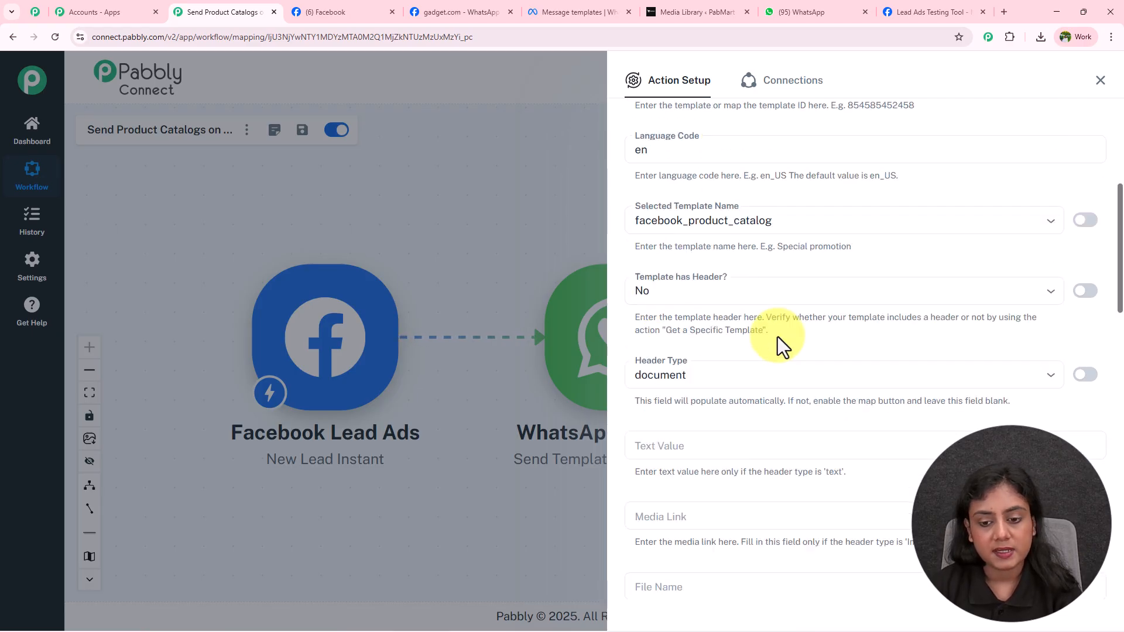
left_click(666, 261)
left_click(673, 319)
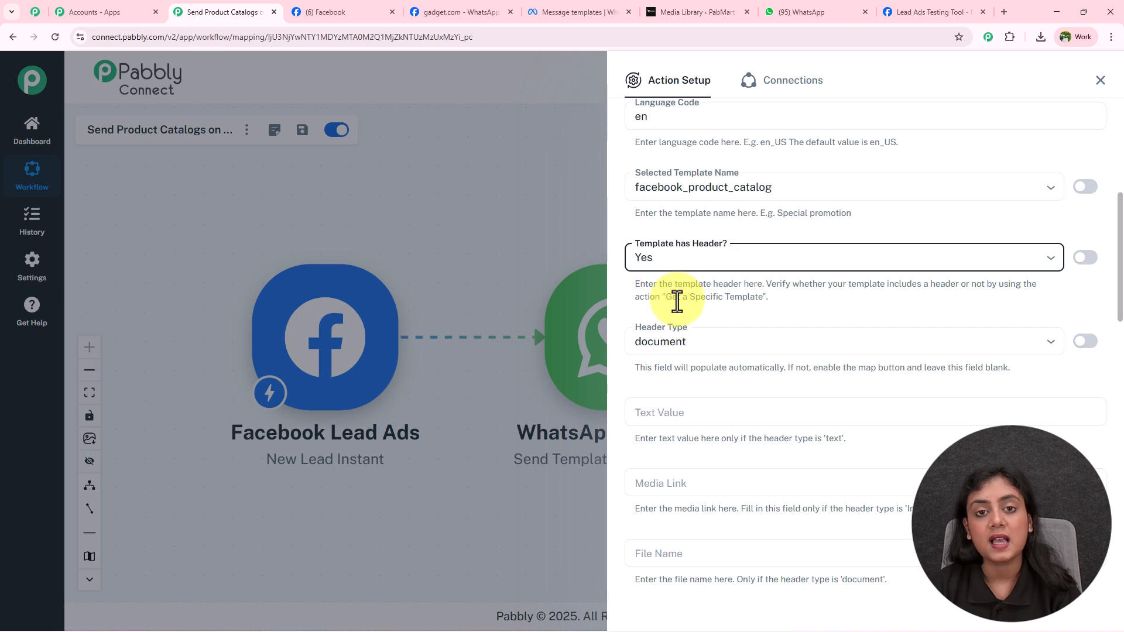
scroll(678, 302, "down", 2)
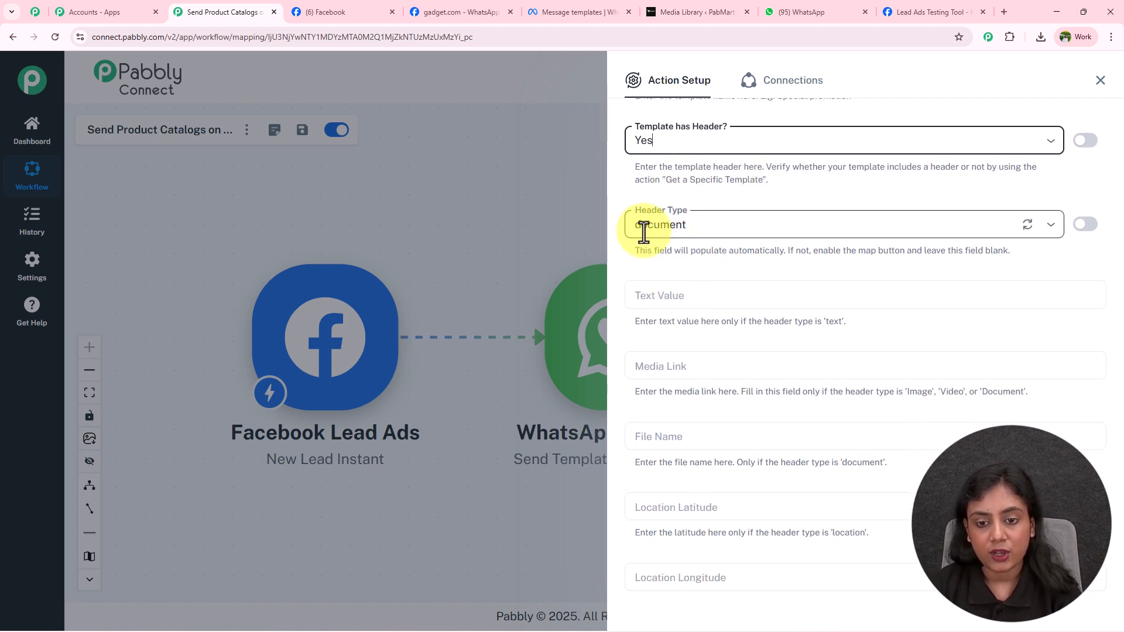
scroll(710, 227, "down", 3)
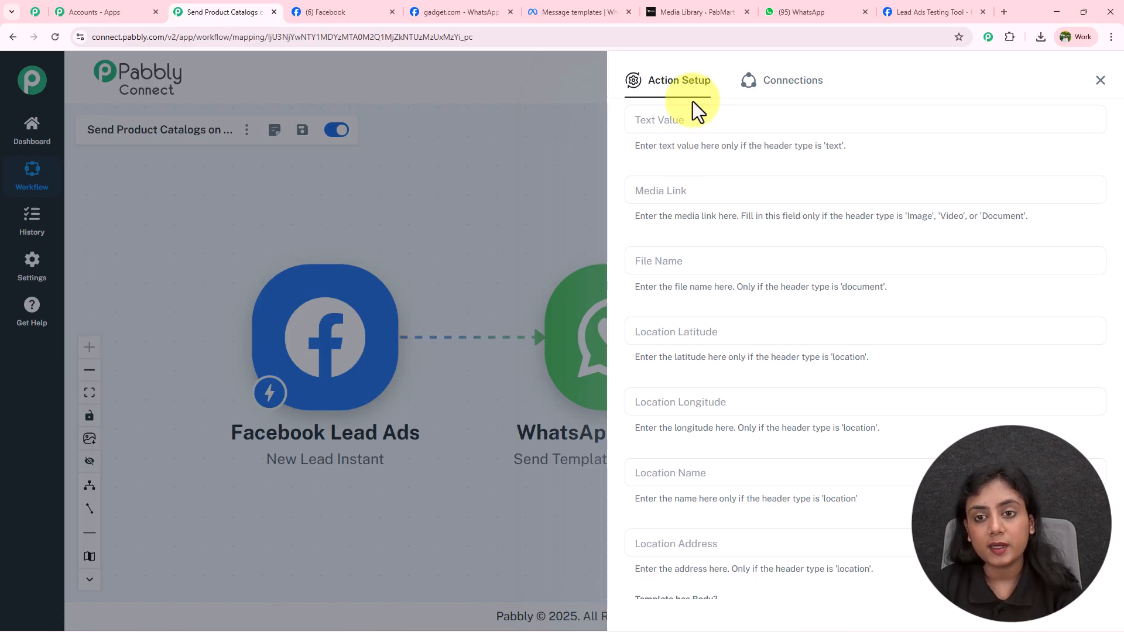
Step: Copy the Product Catalog PDF's file URL from the WordPress Media Library attachment details
left_click(673, 12)
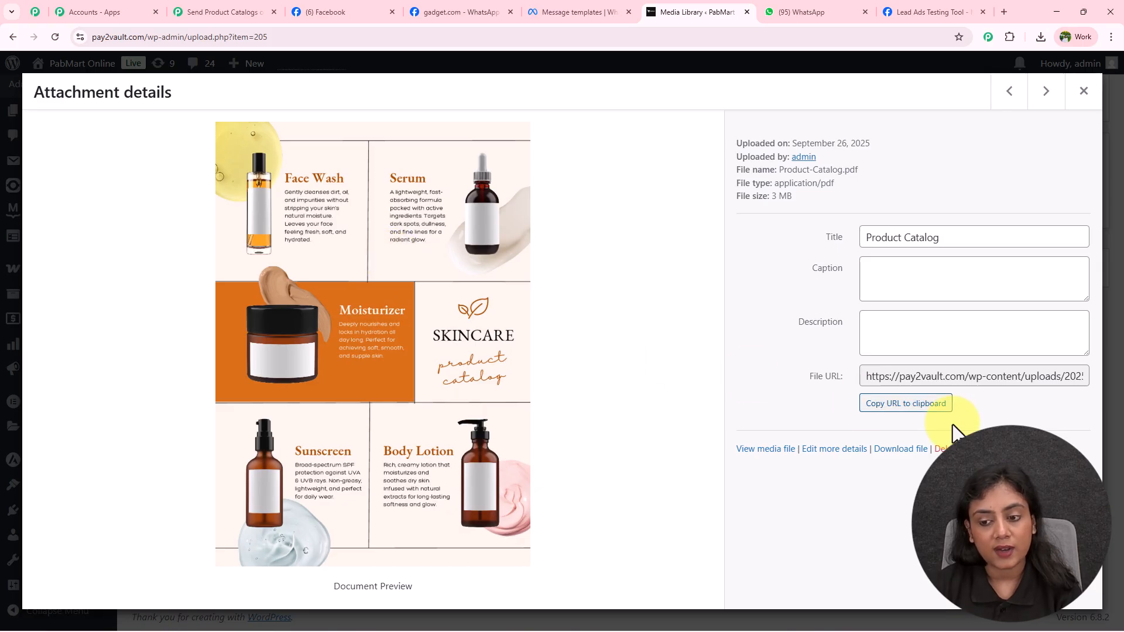
left_click(926, 407)
Step: Paste the Product-Catalog.pdf URL as the header Media Link and set File Name to 'Product Catalog'
left_click(245, 11)
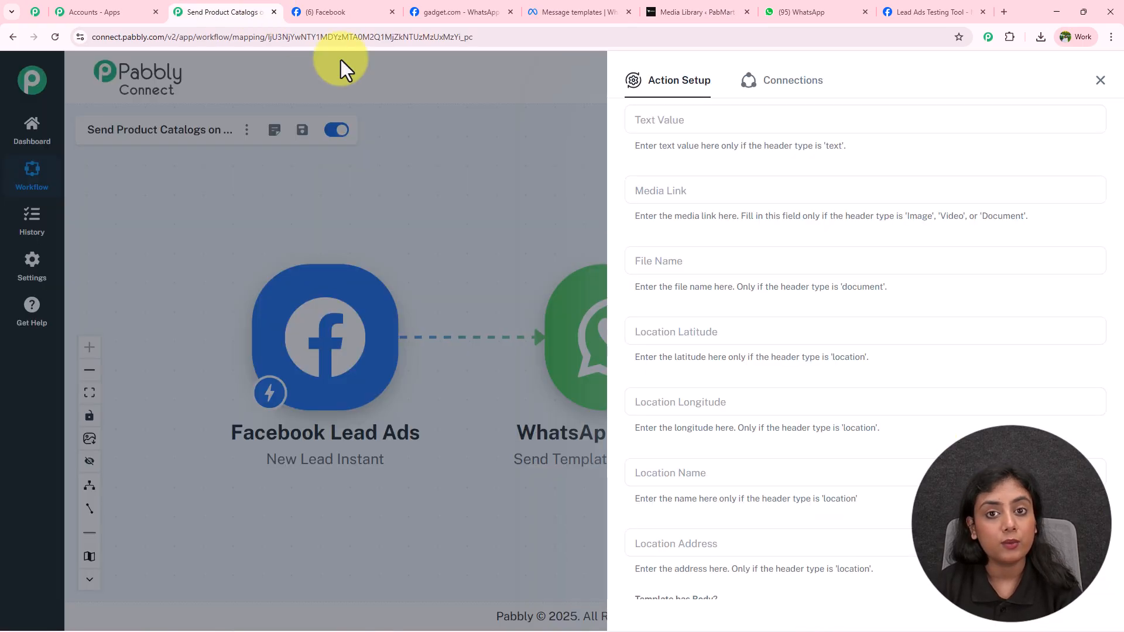
left_click(707, 189)
type("https://pay2vault.com/wp-content/uploads/2025/09/Product-Catalog.pdf")
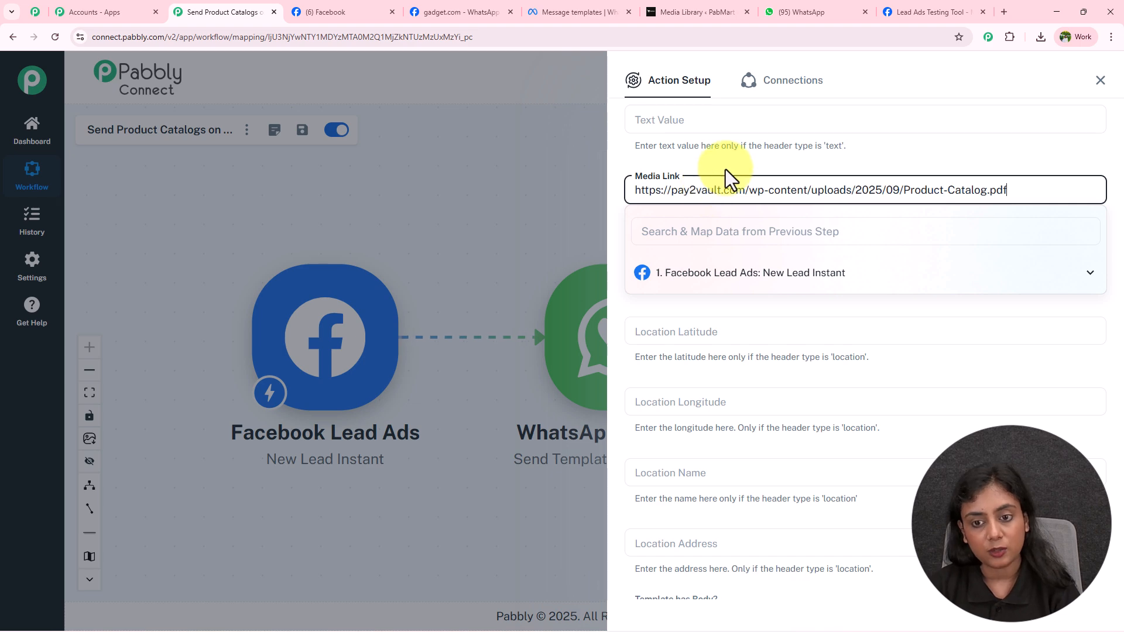
left_click(692, 258)
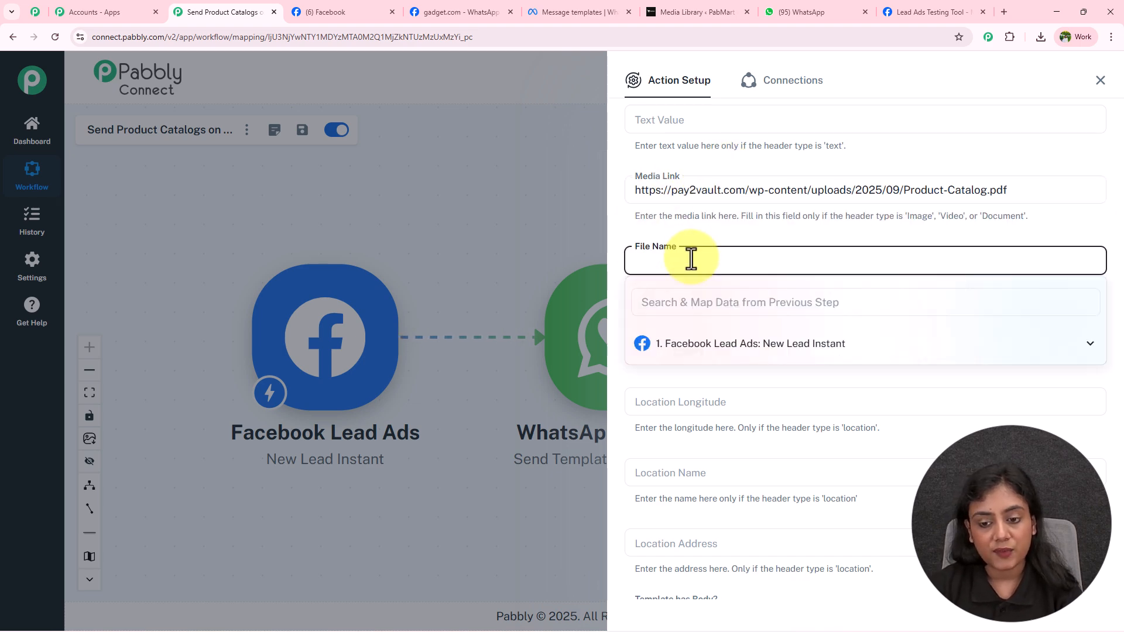
type("Product Catalog")
left_click(723, 234)
left_click(682, 193)
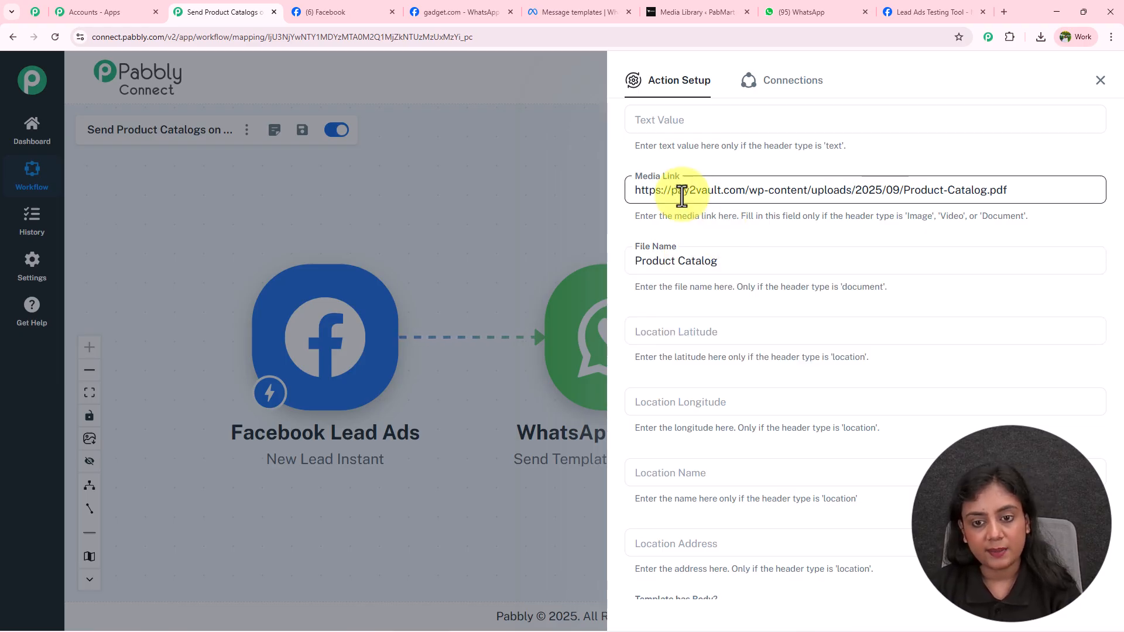
scroll(698, 201, "down", 3)
scroll(705, 216, "up", 5)
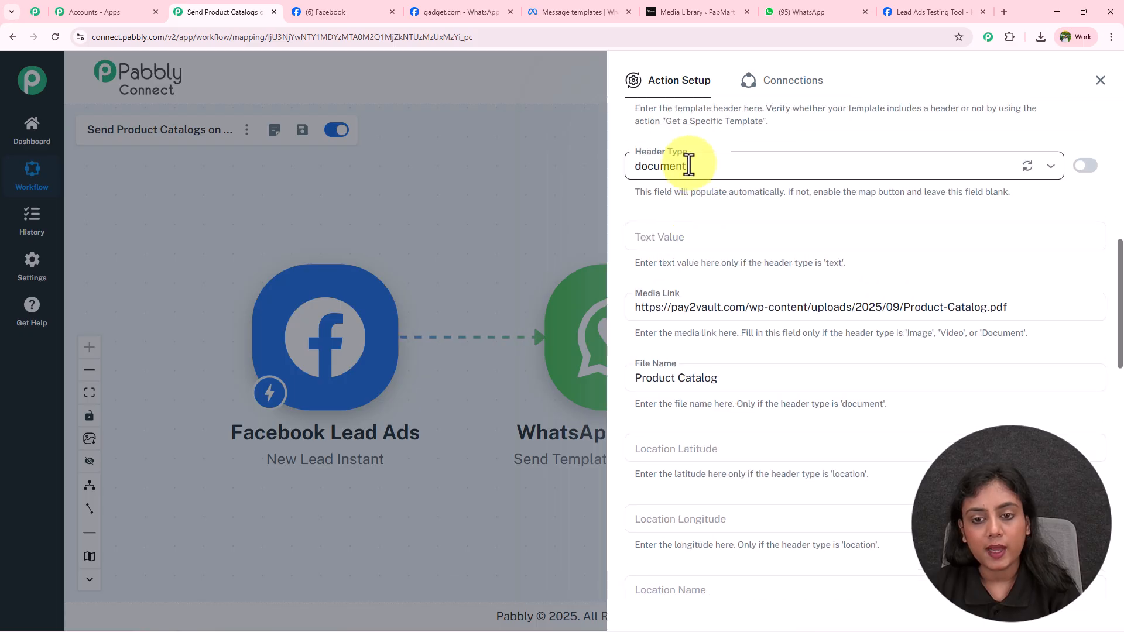
scroll(704, 411, "down", 6)
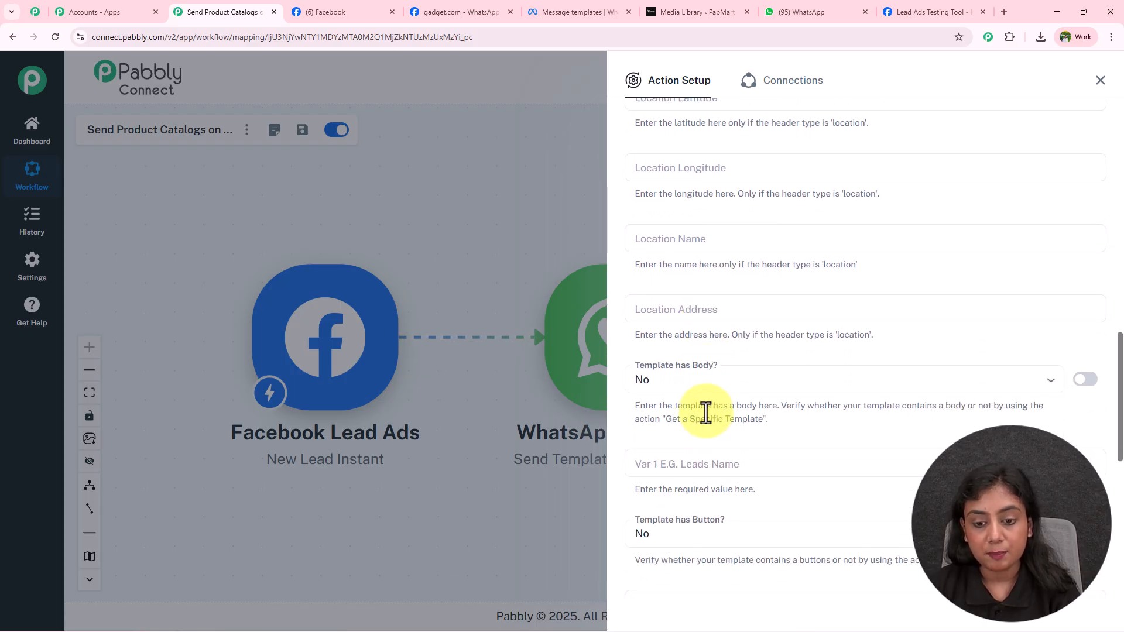
Step: Set Template has Body to Yes in the WhatsApp action
scroll(682, 355, "down", 1)
left_click(697, 319)
scroll(700, 315, "up", 1)
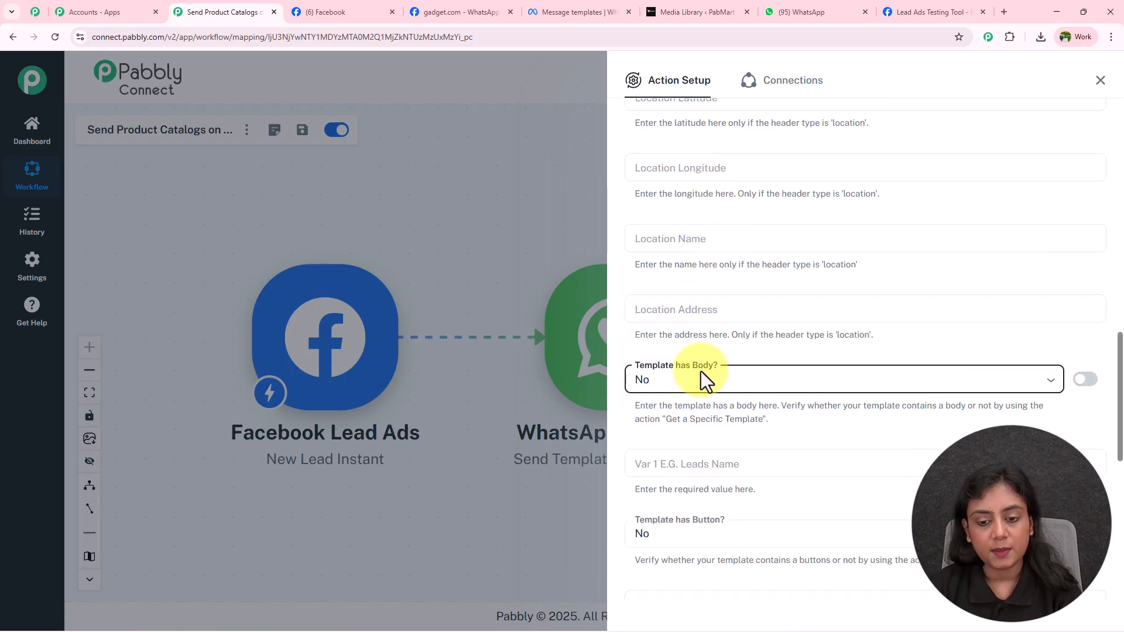
left_click(699, 386)
left_click(701, 442)
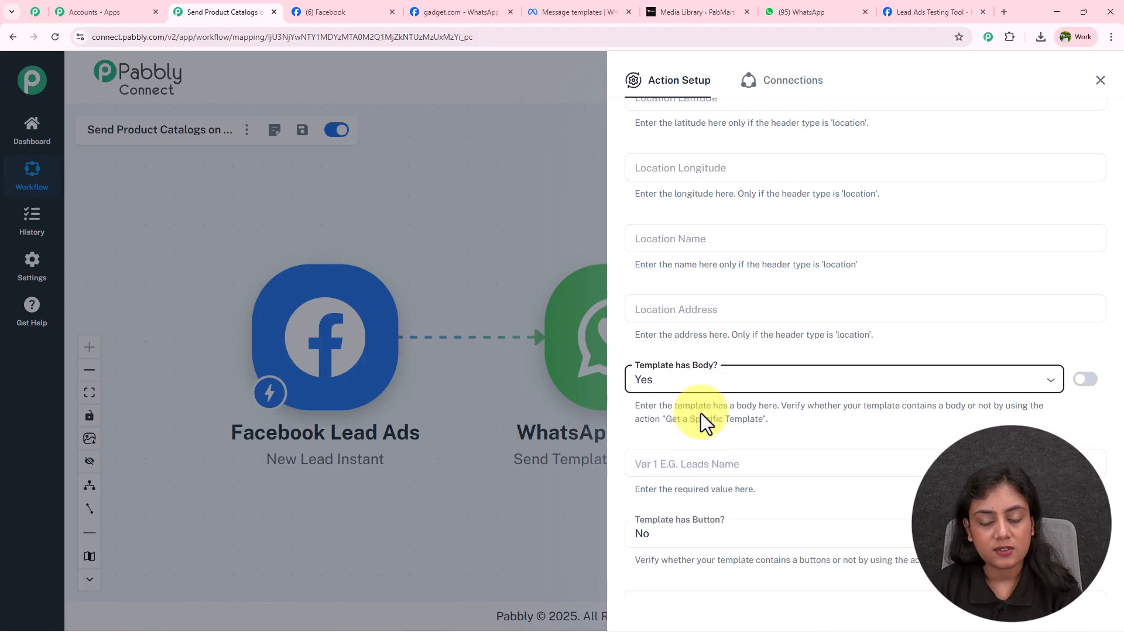
Step: Check the WhatsApp template preview to confirm Var 1 is the Leads Name variable
scroll(700, 413, "down", 3)
left_click(715, 295)
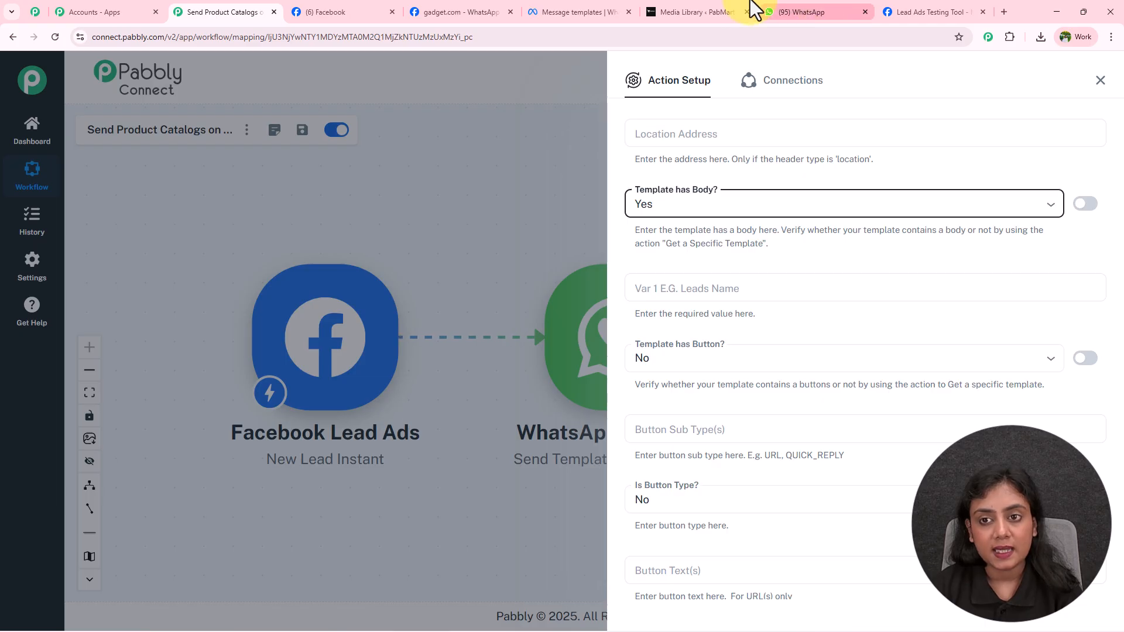
left_click(563, 3)
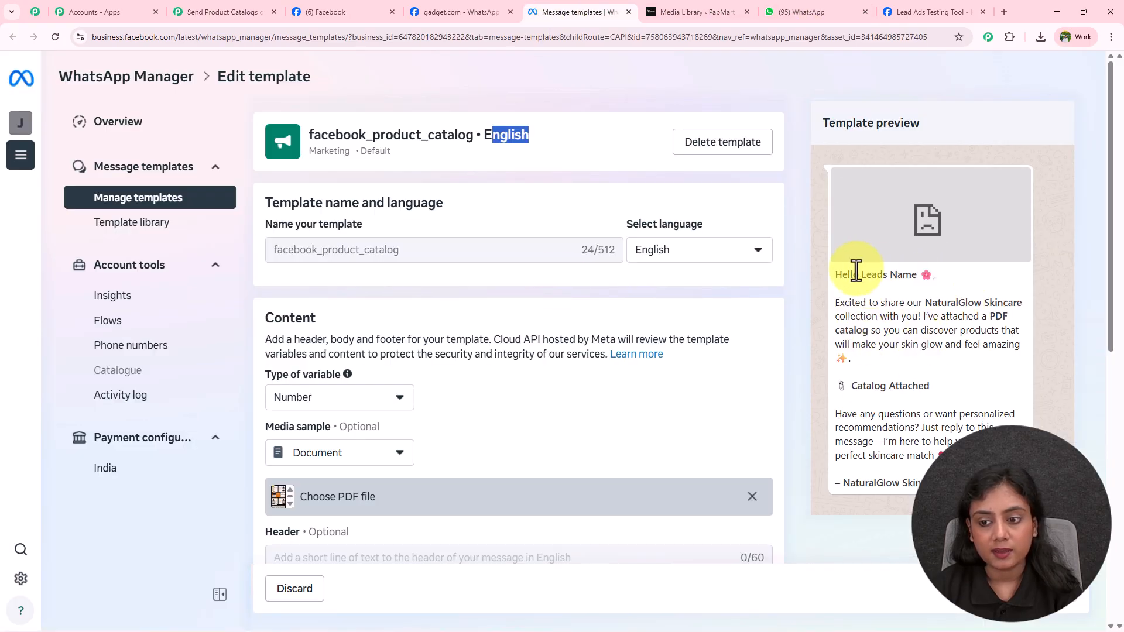
left_click_drag(857, 274, 953, 273)
left_click(222, 12)
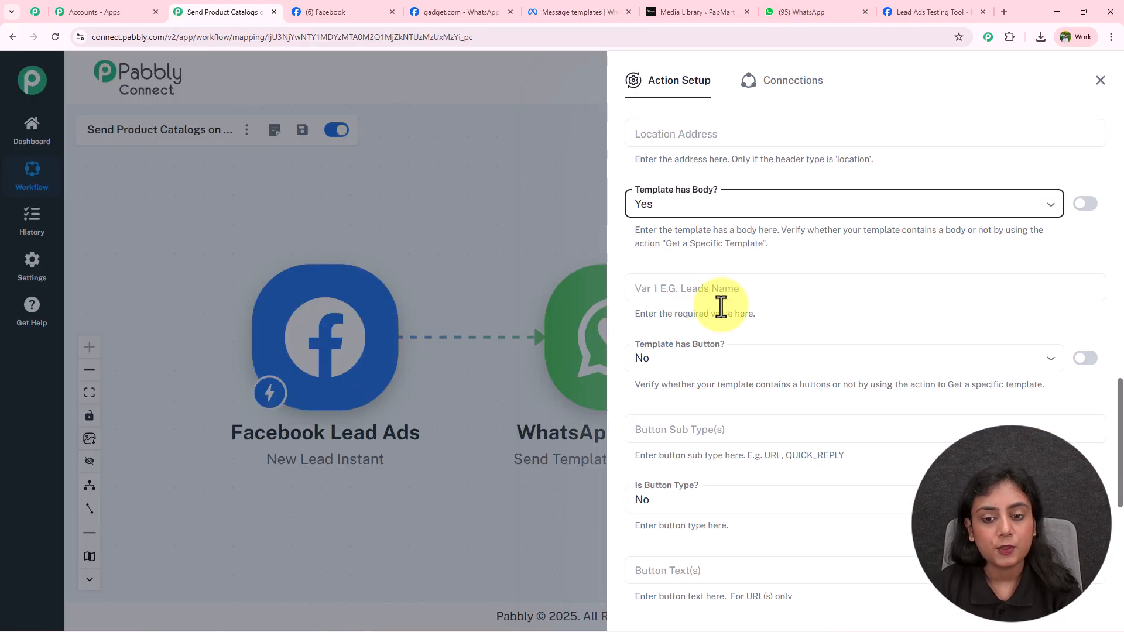
Step: Map Var 1 to the Facebook Lead Ads first_name and last_name fields
left_click(722, 293)
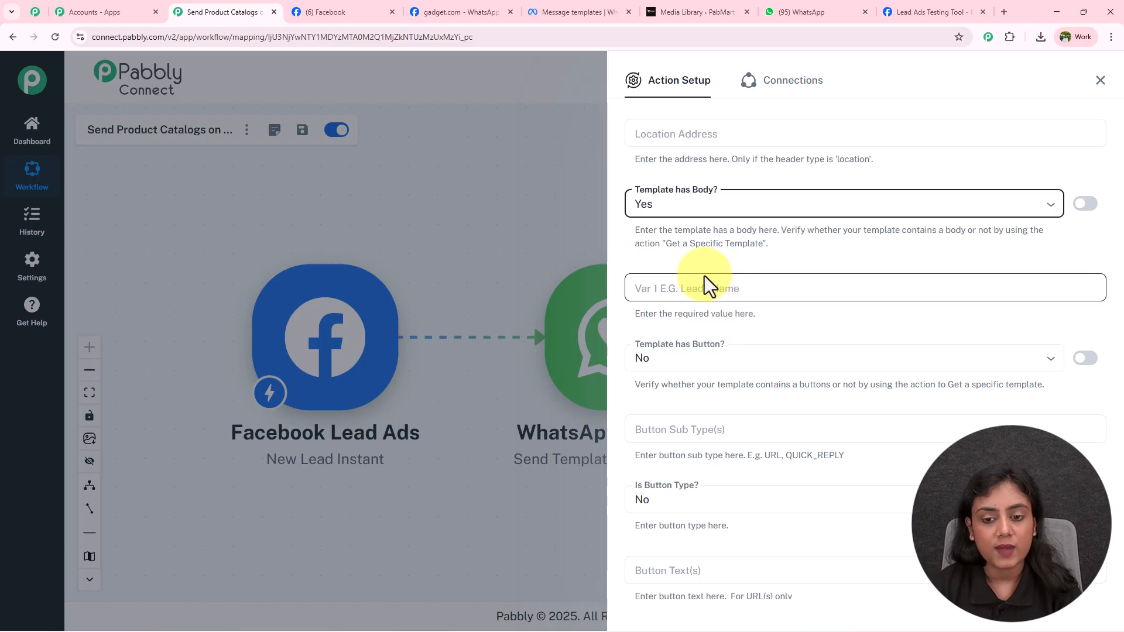
left_click(704, 284)
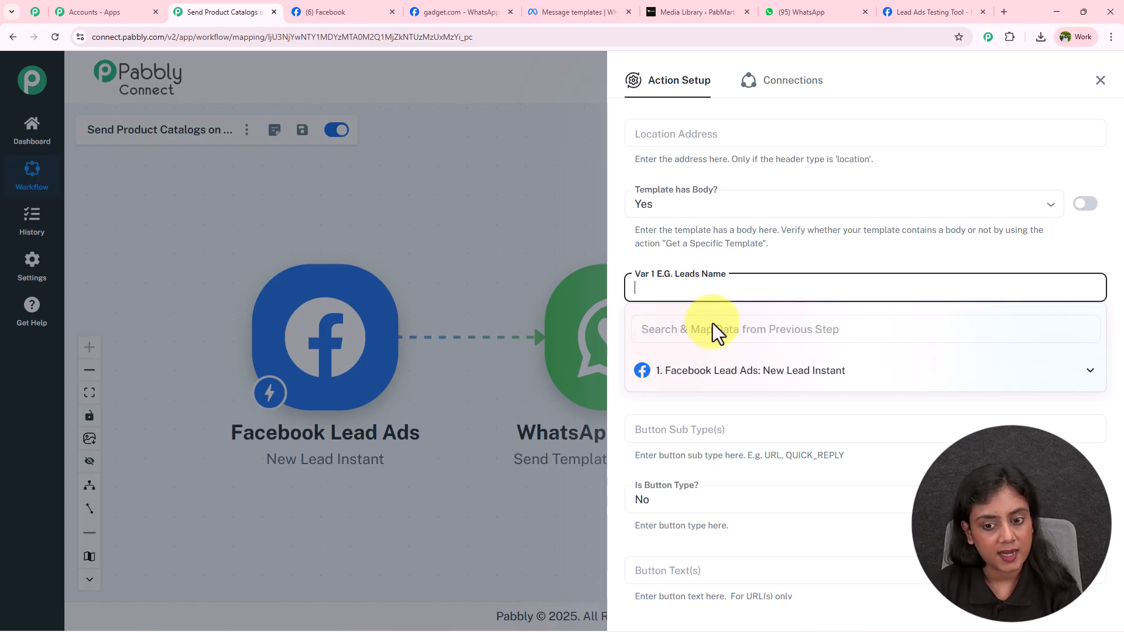
left_click(710, 374)
left_click(758, 432)
left_click(764, 451)
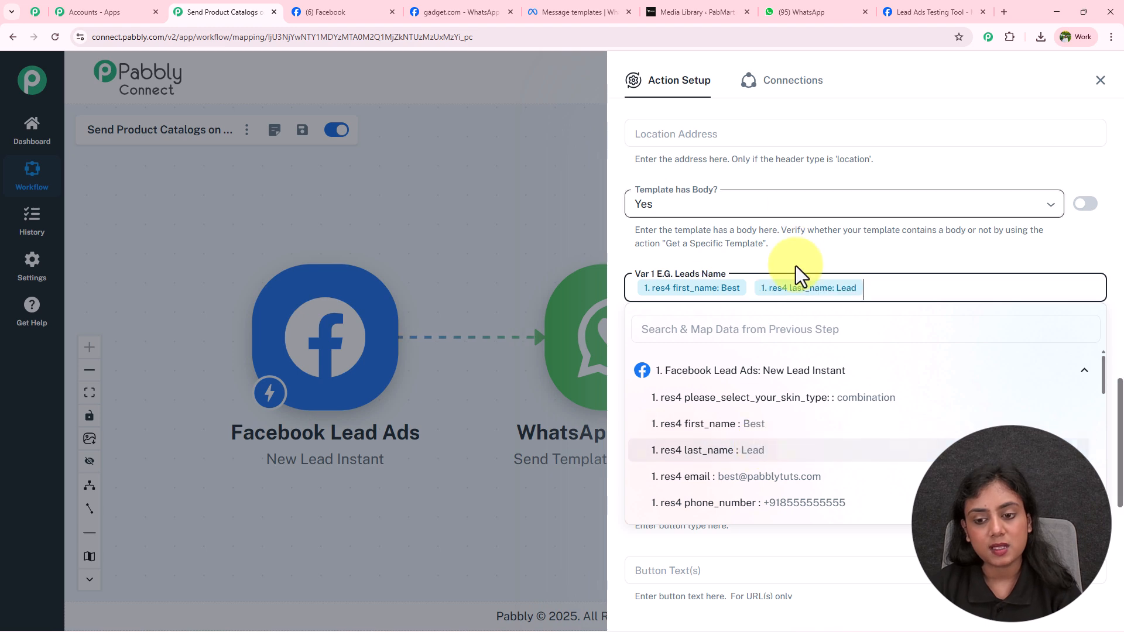
left_click(796, 266)
scroll(816, 333, "up", 1)
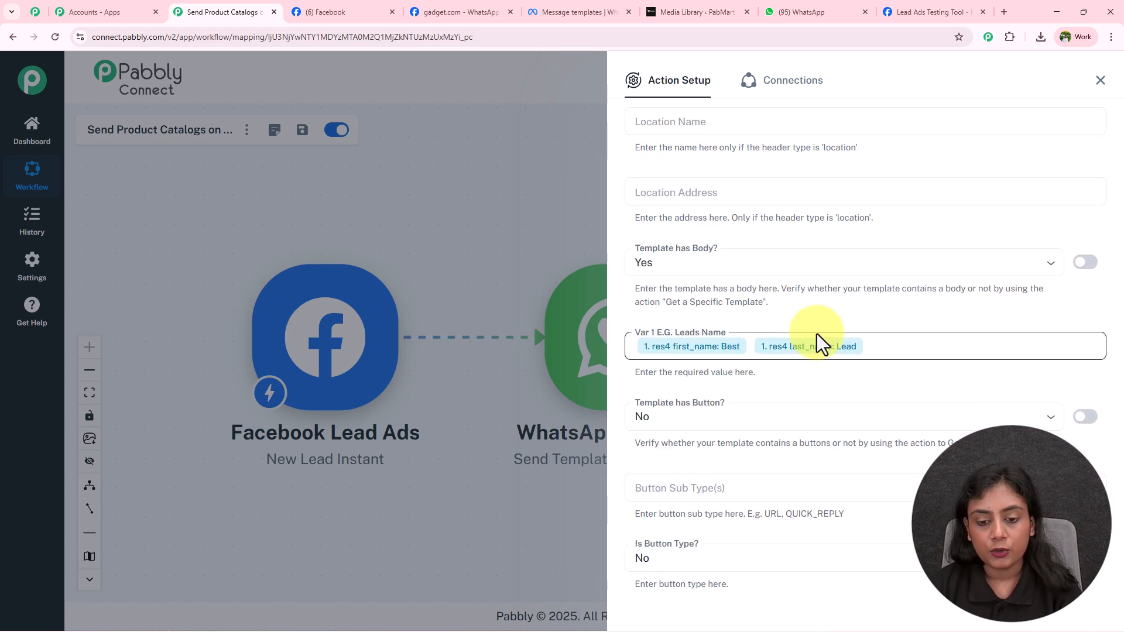
scroll(666, 203, "down", 3)
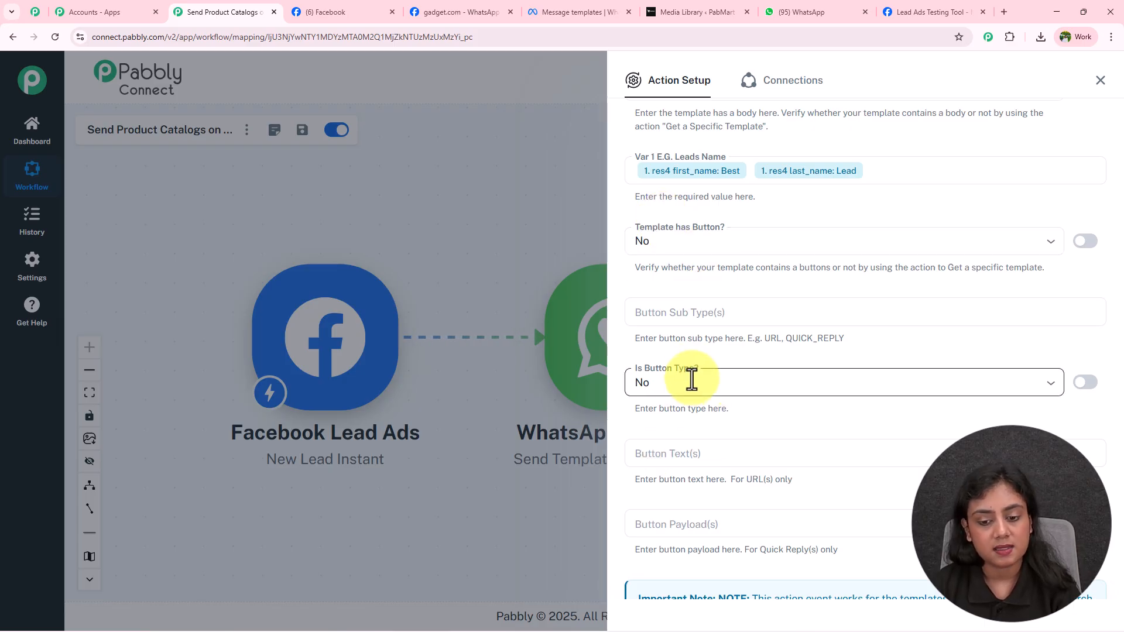
Step: Replace the mapped phone_number in Receiver: To (Phone Number) with a test number starting +91
scroll(691, 379, "down", 4)
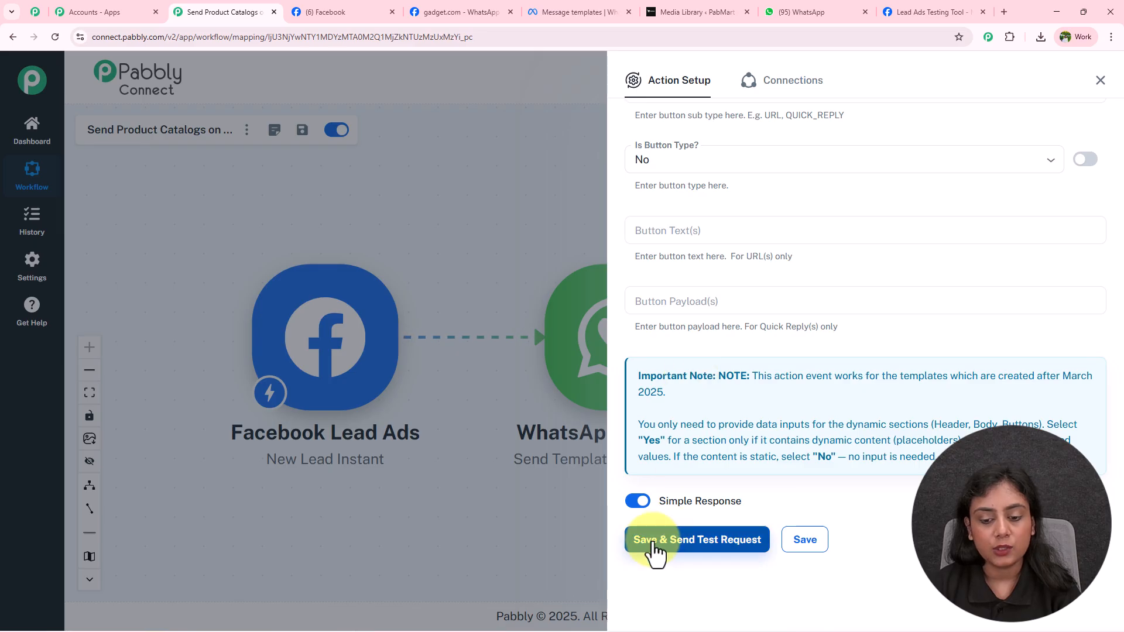
scroll(893, 515, "up", 12)
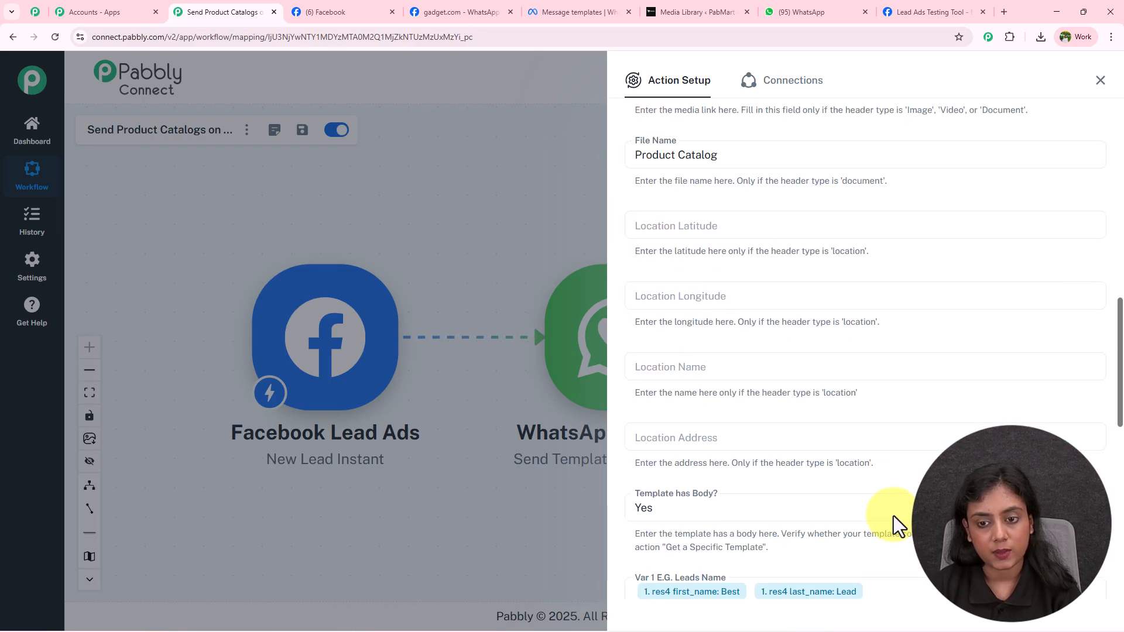
scroll(893, 515, "up", 8)
left_click(665, 336)
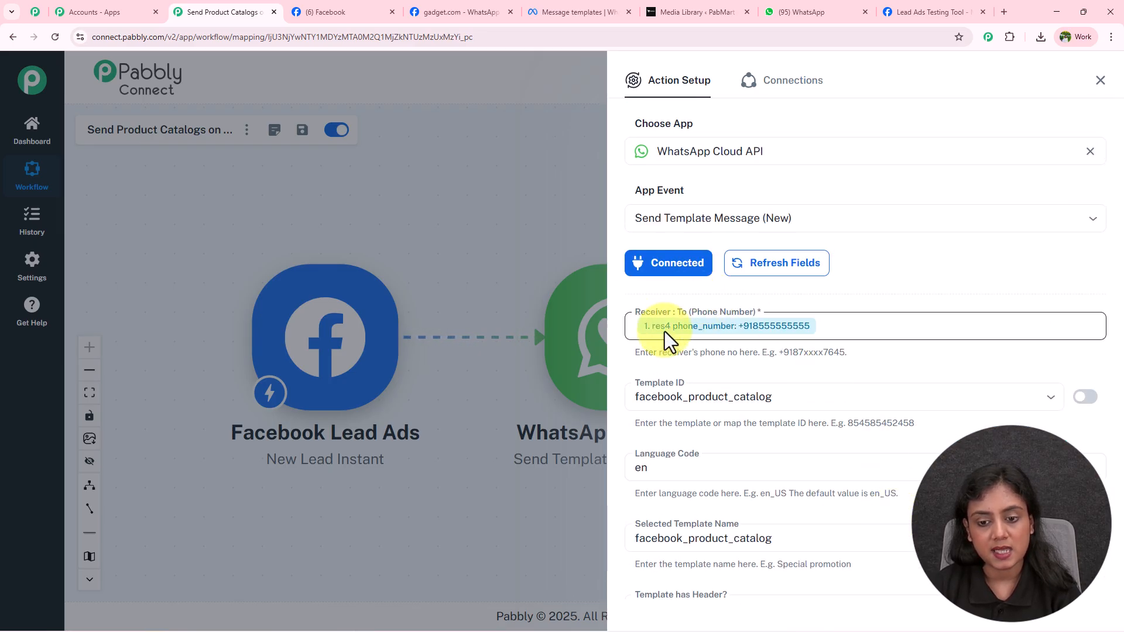
left_click(686, 332)
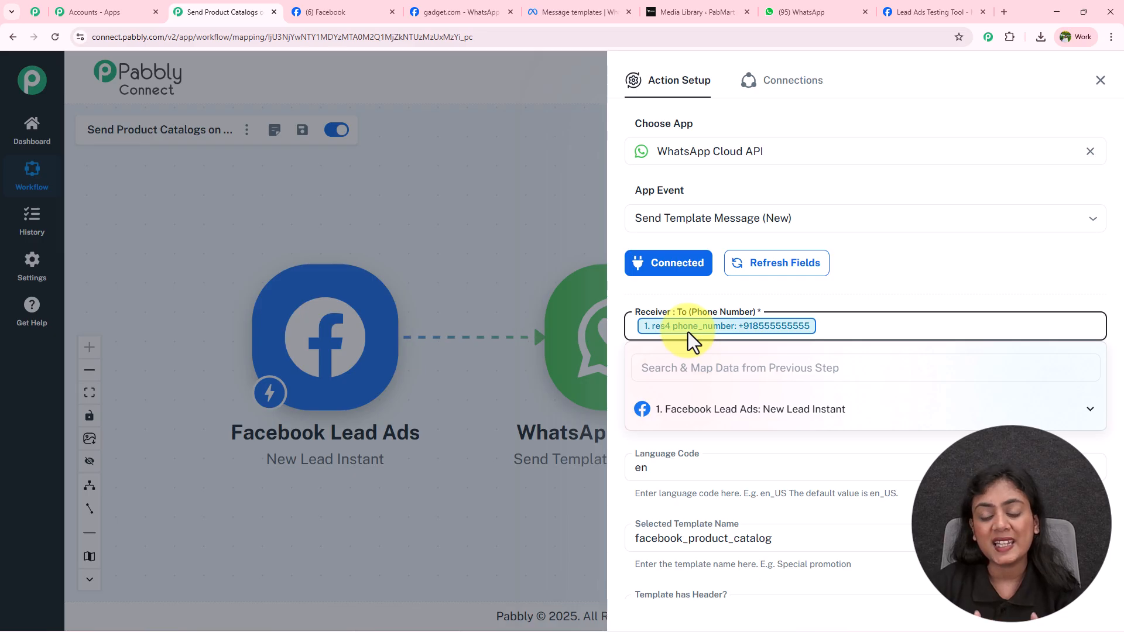
key("BackSpace")
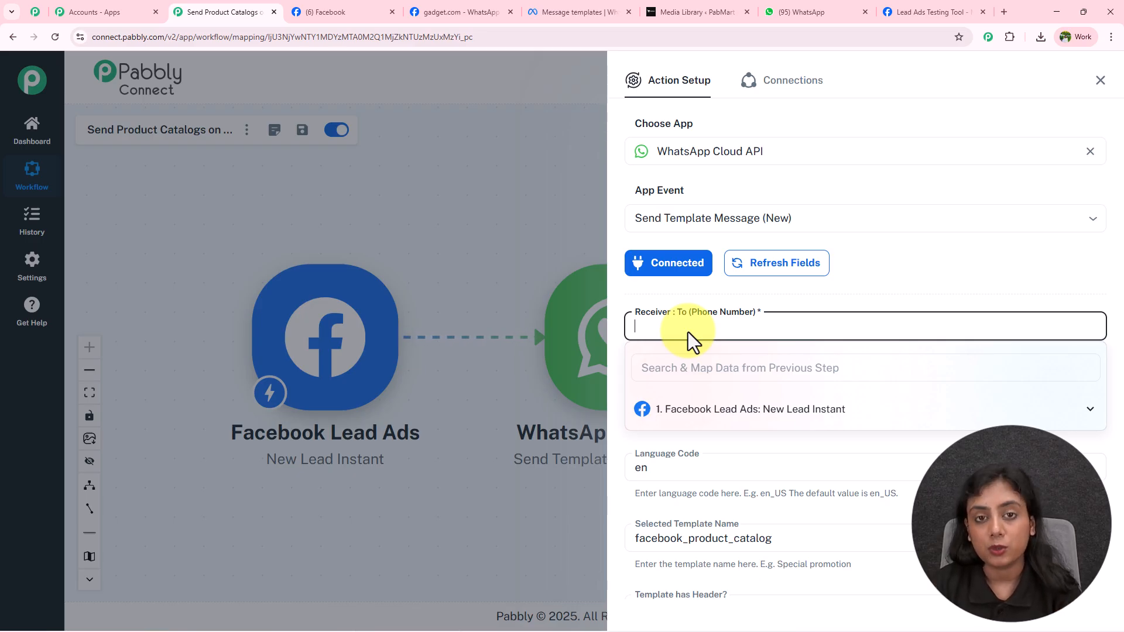
type("+91")
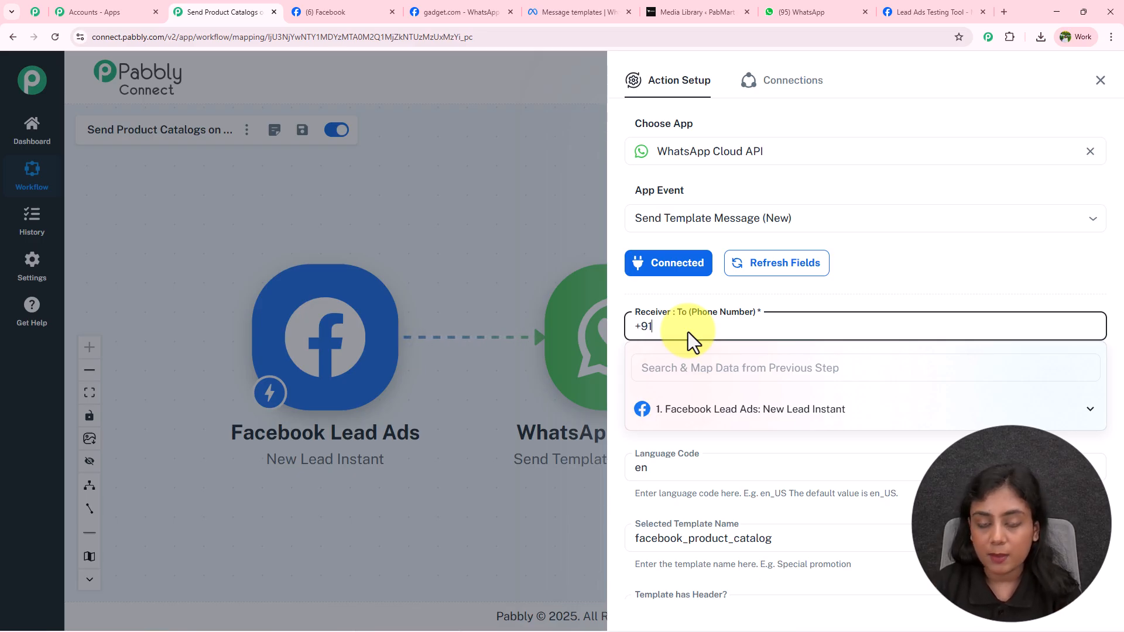
scroll(802, 341, "down", 20)
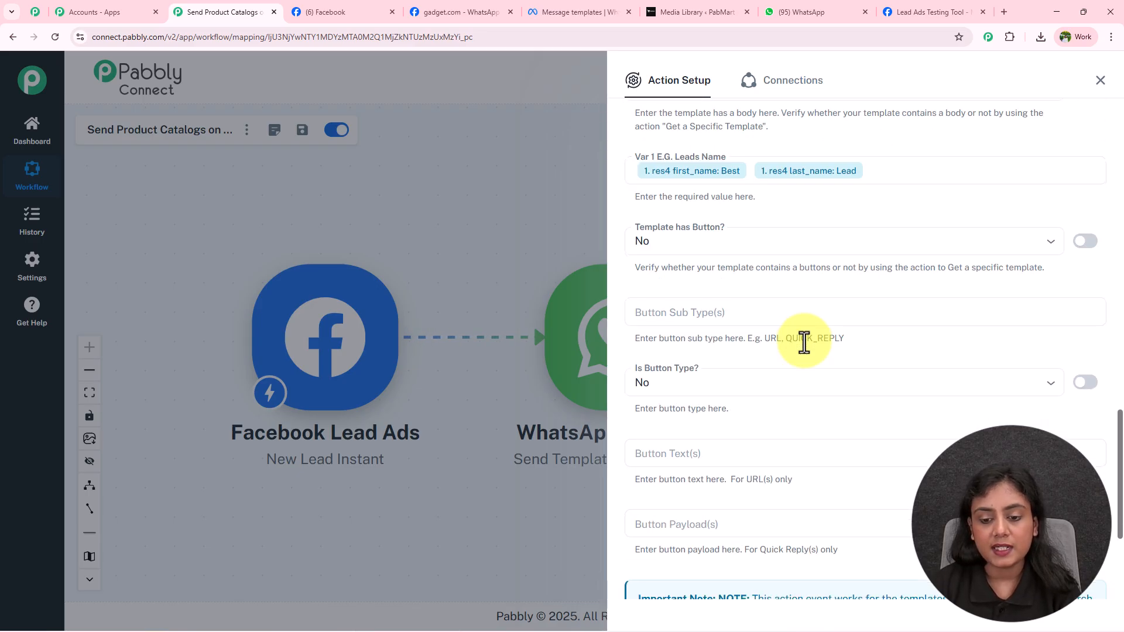
Step: Save the WhatsApp step, confirm the accepted test response, and check WhatsApp Web for the message
left_click(726, 533)
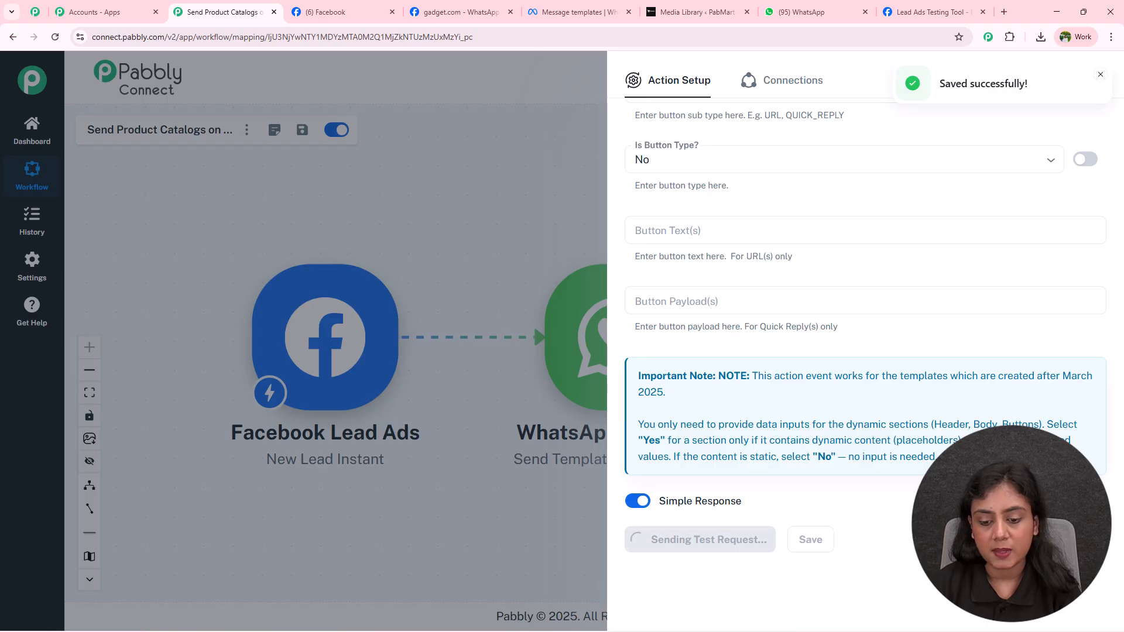
scroll(873, 507, "down", 7)
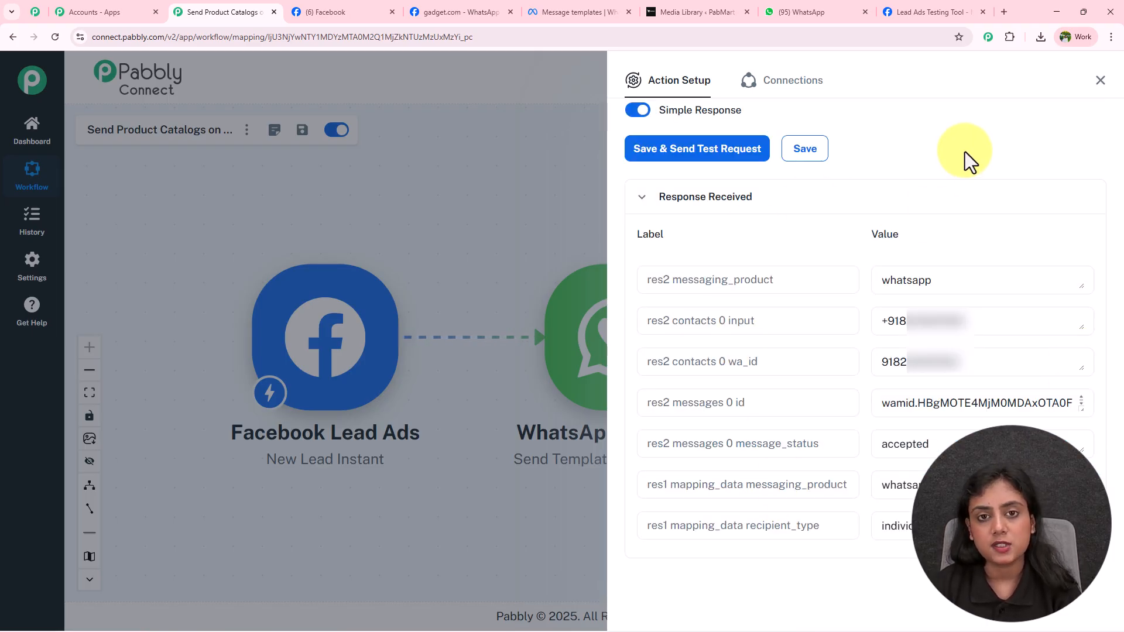
left_click(843, 9)
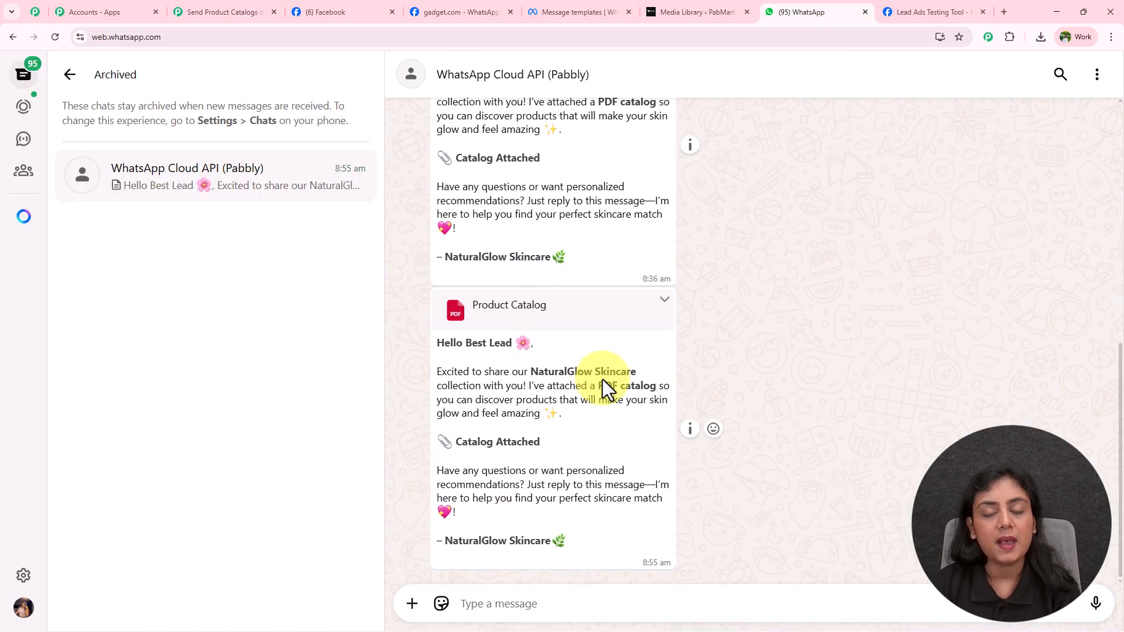
Step: Review the catalog message's greeting, intro, Catalog Attached line, closing question and NaturalGlow Skincare signature
left_click_drag(434, 344, 510, 344)
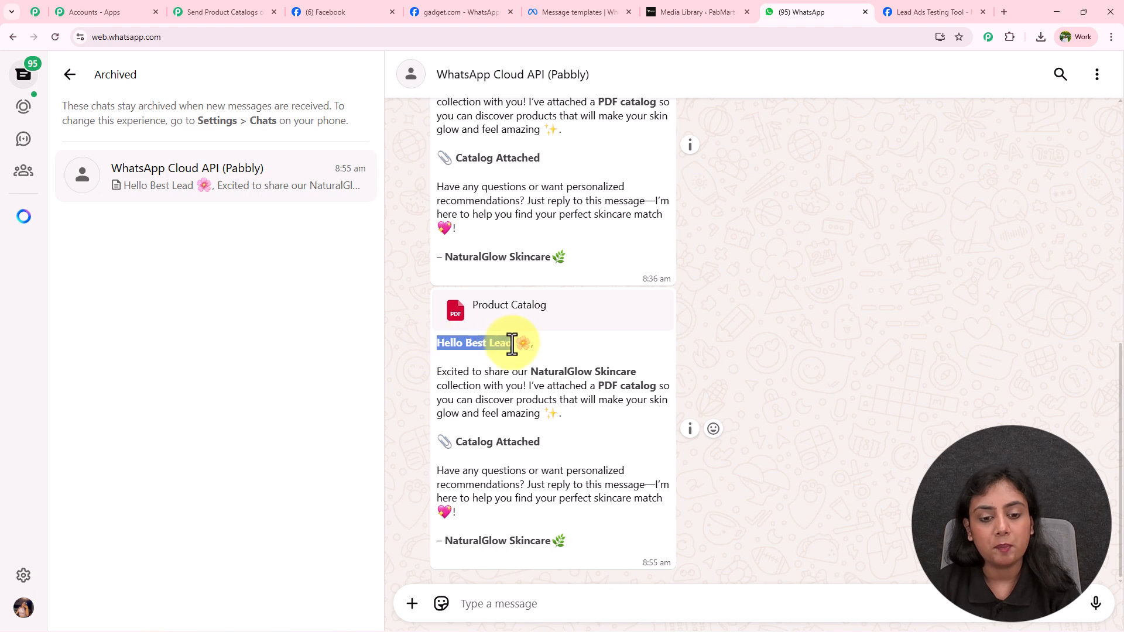
left_click_drag(441, 371, 583, 413)
left_click_drag(447, 442, 544, 443)
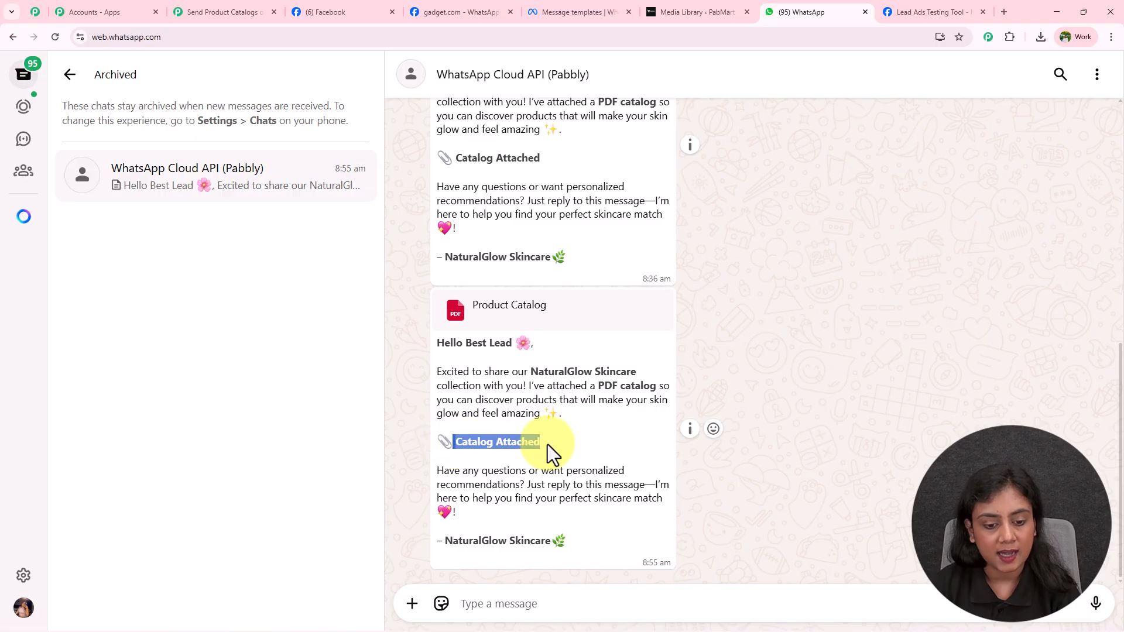
left_click_drag(444, 471, 667, 504)
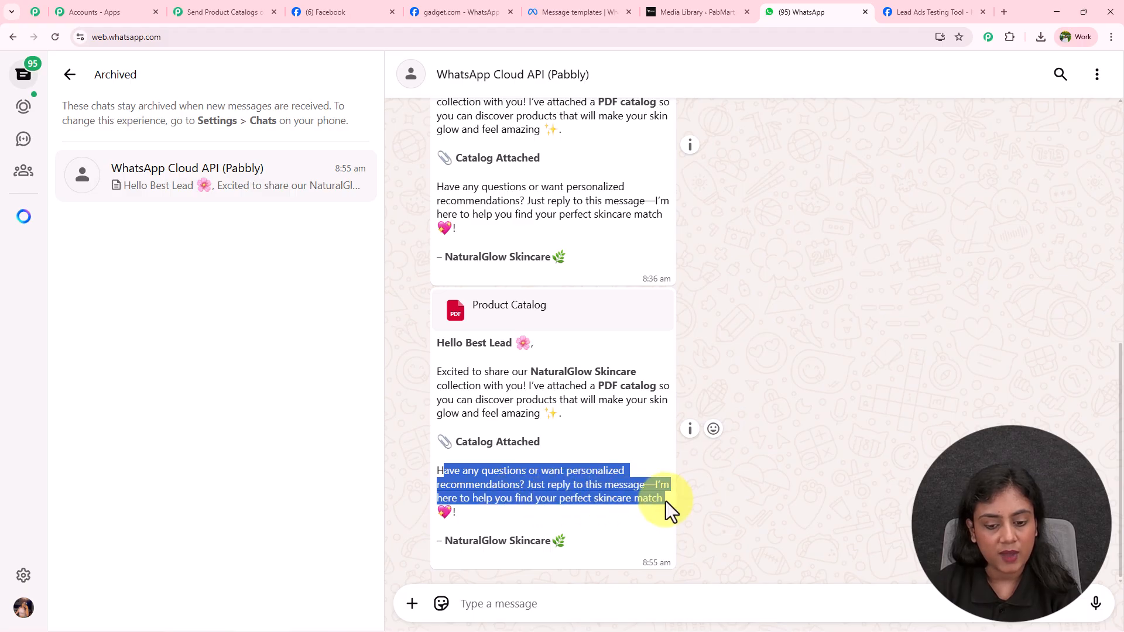
left_click_drag(445, 543, 566, 543)
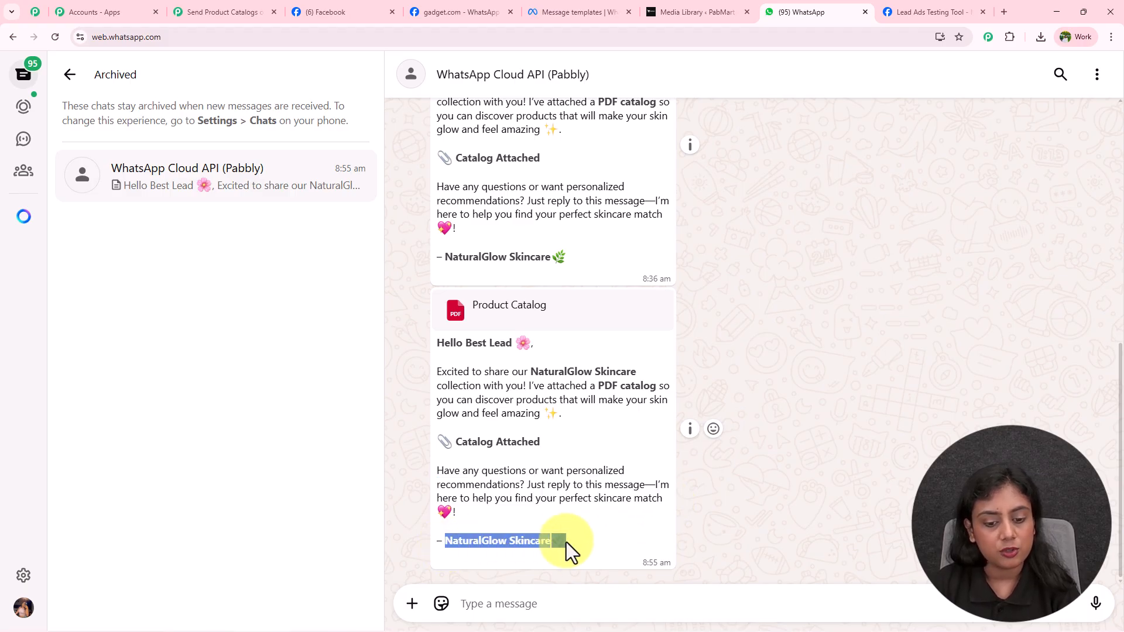
Step: Open the attached Product Catalog PDF, then return to Pabbly and close the Action Setup panel
left_click(531, 323)
left_click(957, 69)
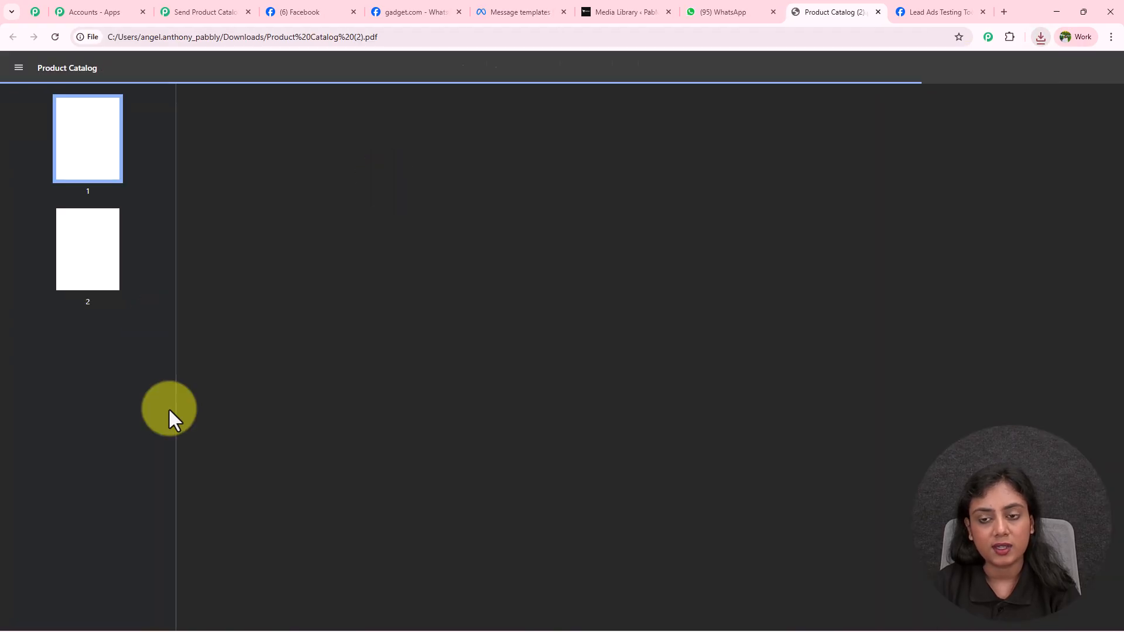
scroll(674, 337, "down", 2)
scroll(674, 338, "down", 10)
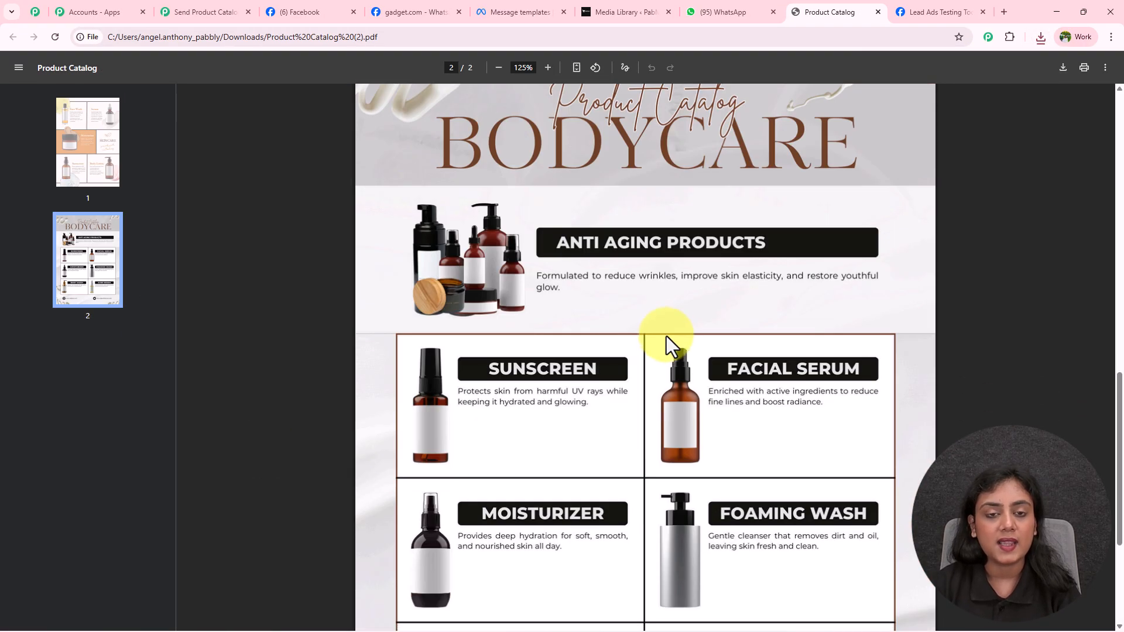
left_click(723, 13)
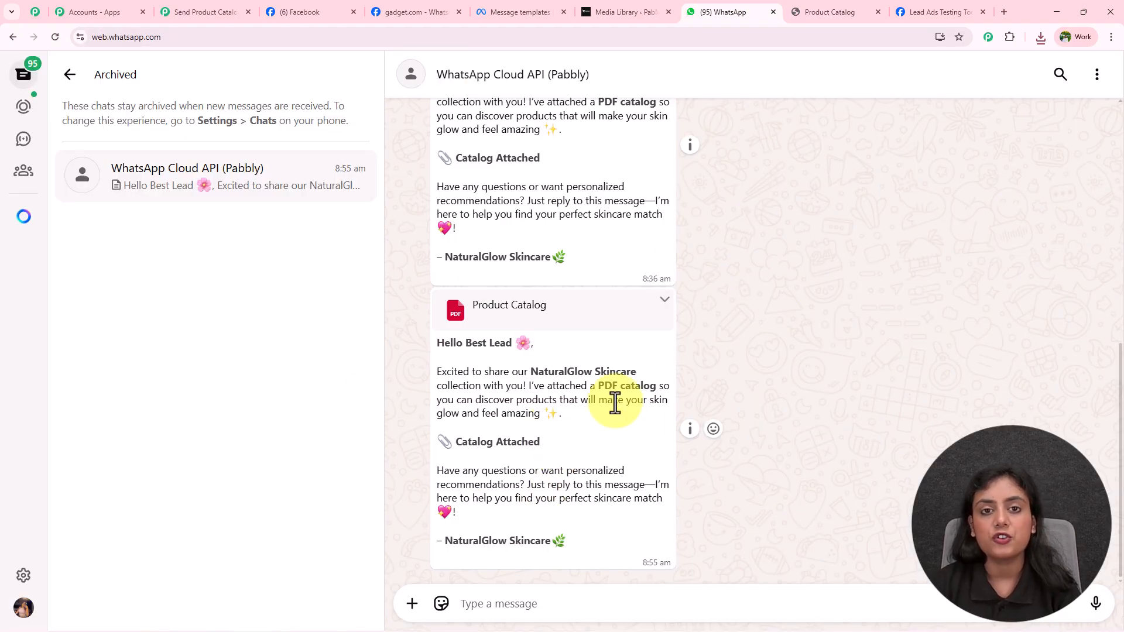
left_click(233, 14)
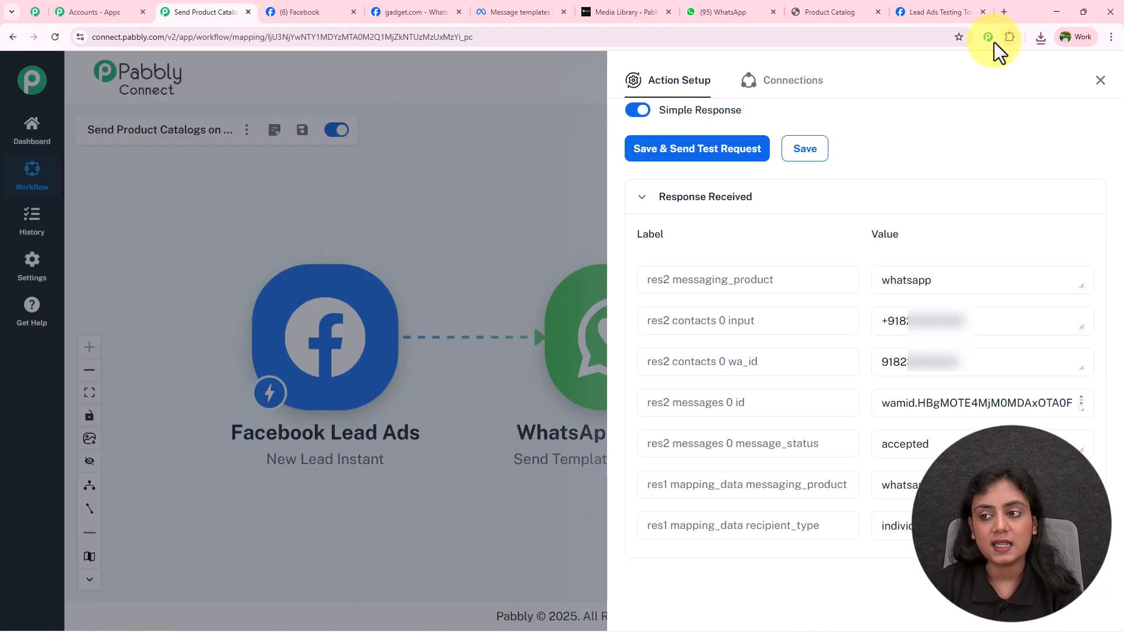
left_click(1100, 80)
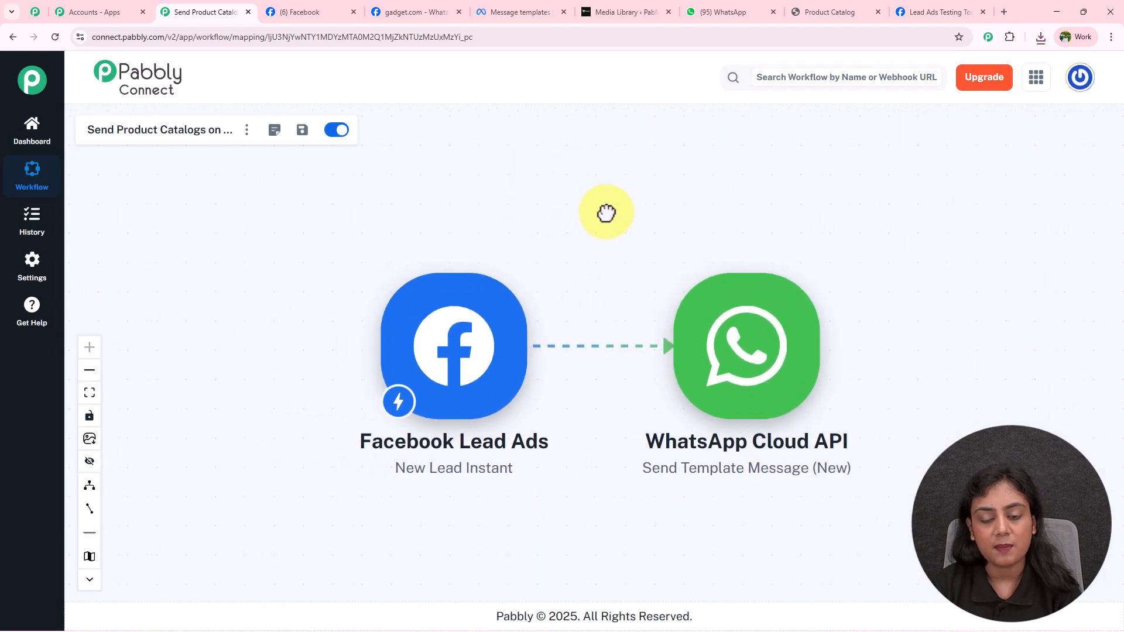